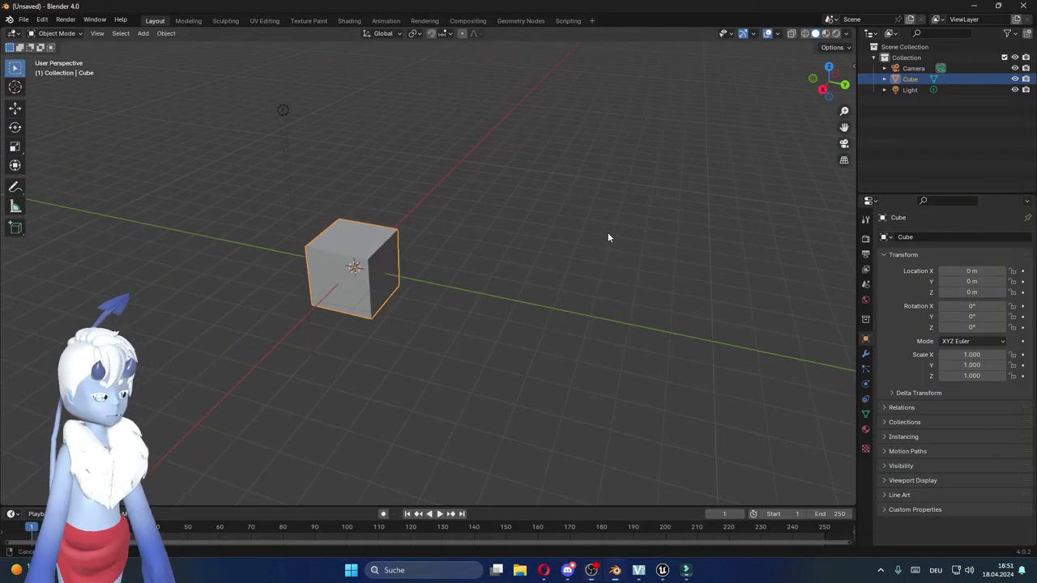
Orbit the viewport around the default cube, camera and light scene.
mouse_move(608, 232)
middle_down()
mouse_move(685, 237)
mouse_move(524, 240)
middle_up()
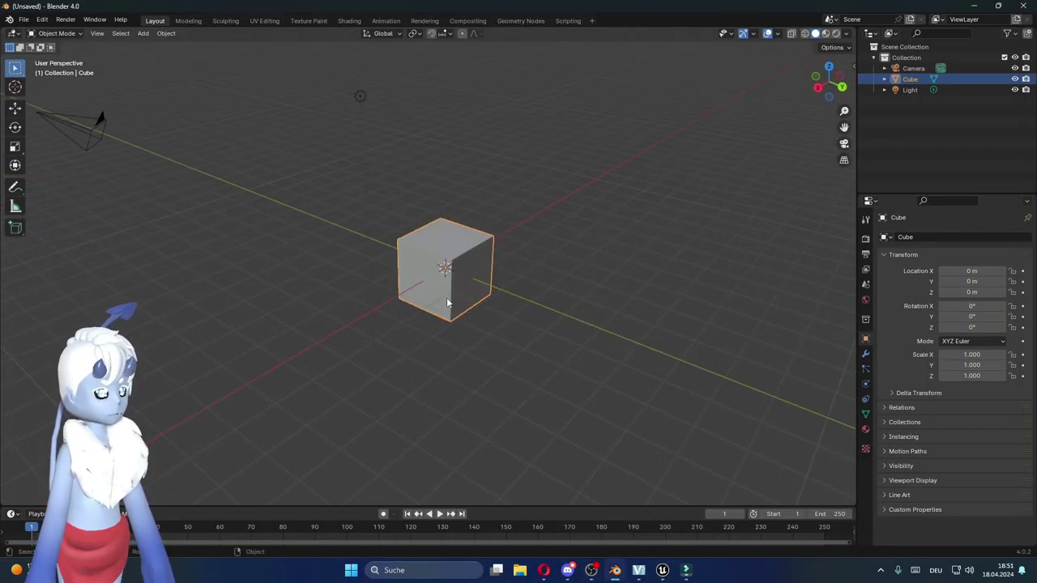
Delete the default cube and add a 1 m mesh plane at the origin.
mouse_move(435, 251)
middle_down()
mouse_move(509, 281)
mouse_move(476, 264)
middle_up()
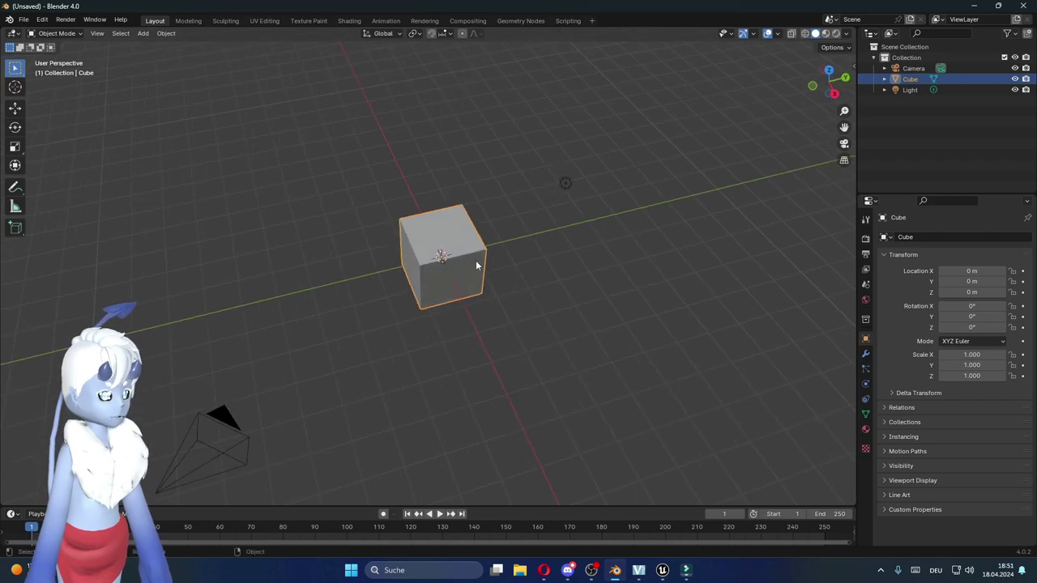
key(Delete)
key(shift+a)
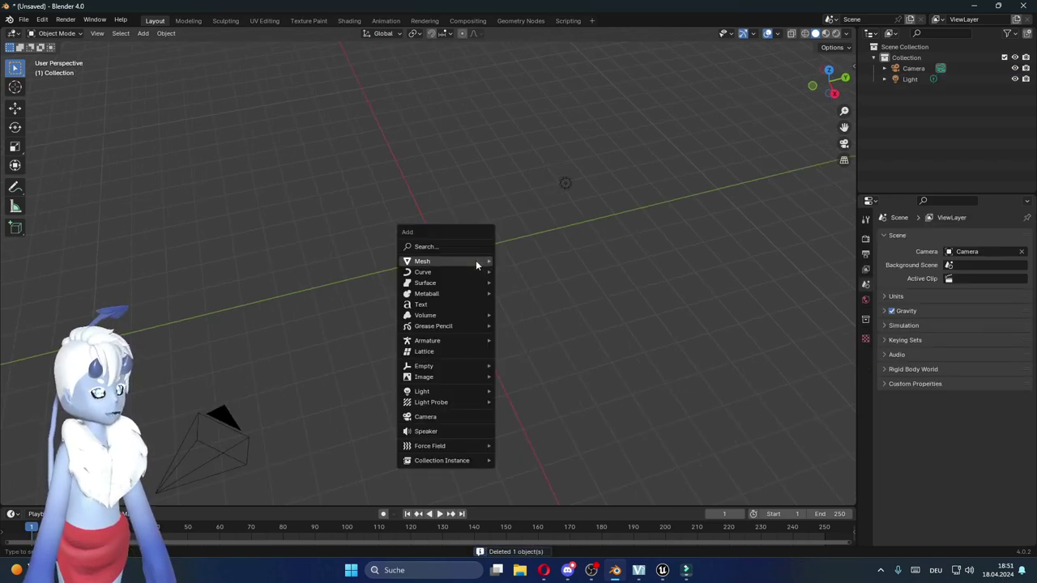
click(519, 261)
scroll(466, 237, up, 3)
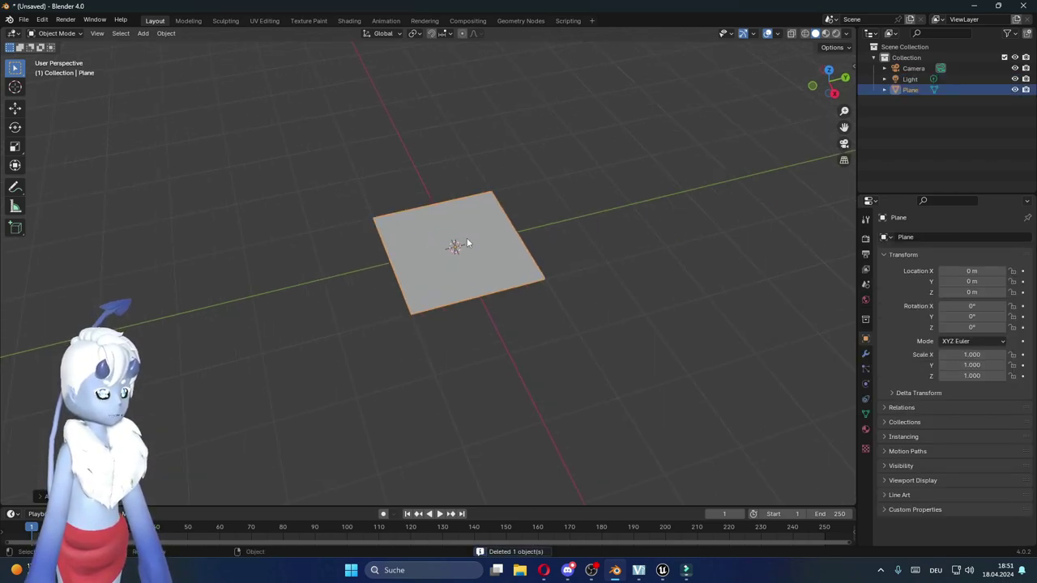
scroll(465, 257, up, 2)
mouse_move(465, 257)
middle_down()
mouse_move(541, 264)
mouse_move(533, 321)
middle_up()
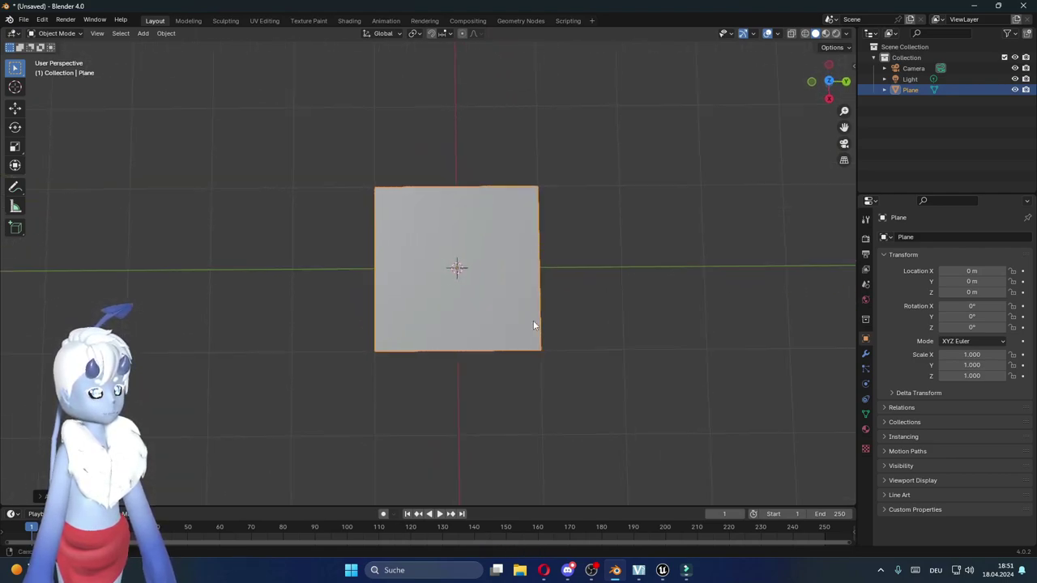
mouse_move(264, 285)
middle_down()
mouse_move(578, 184)
mouse_move(649, 249)
mouse_move(556, 379)
middle_up()
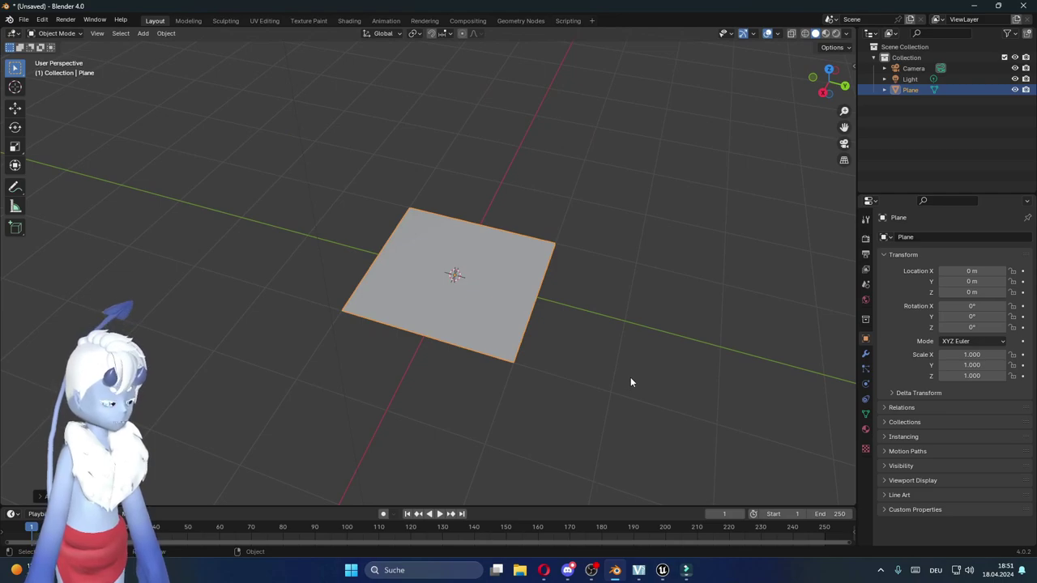
middle_drag(631, 382, 641, 385)
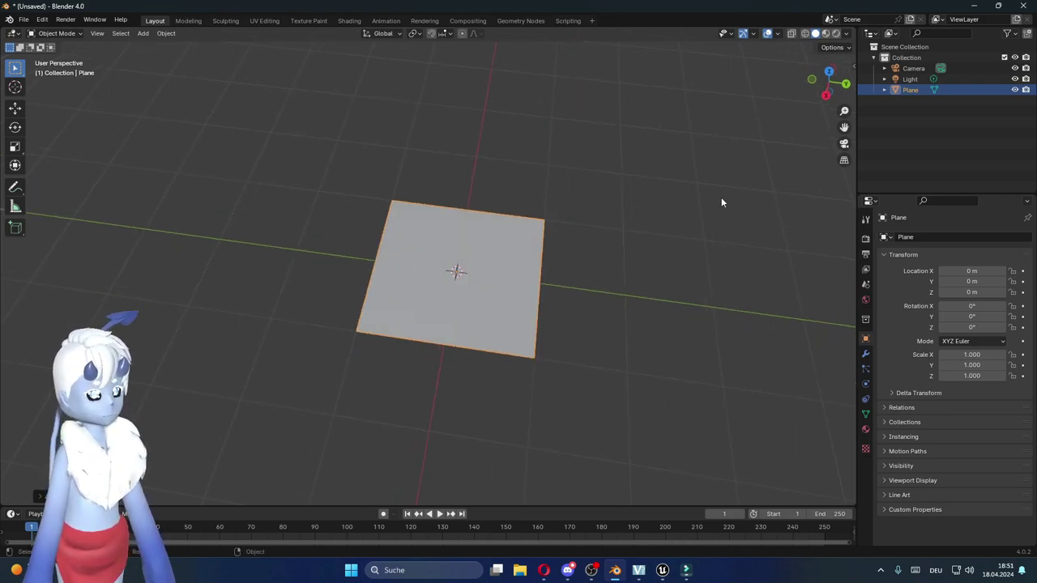
Create Material.001 on the plane with an Image Texture as Base Color, then browse for an image.
click(864, 430)
click(930, 284)
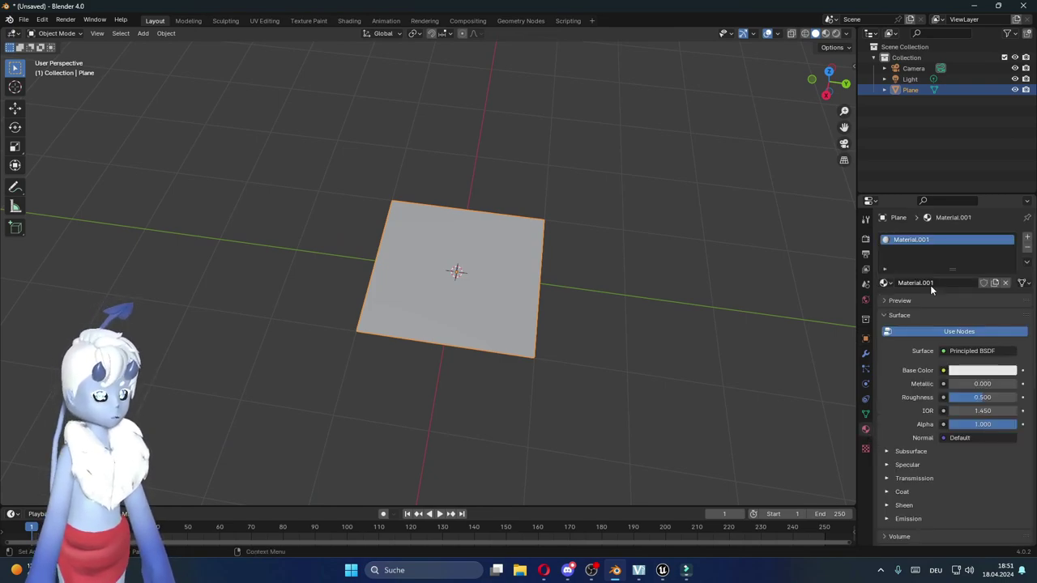
click(943, 371)
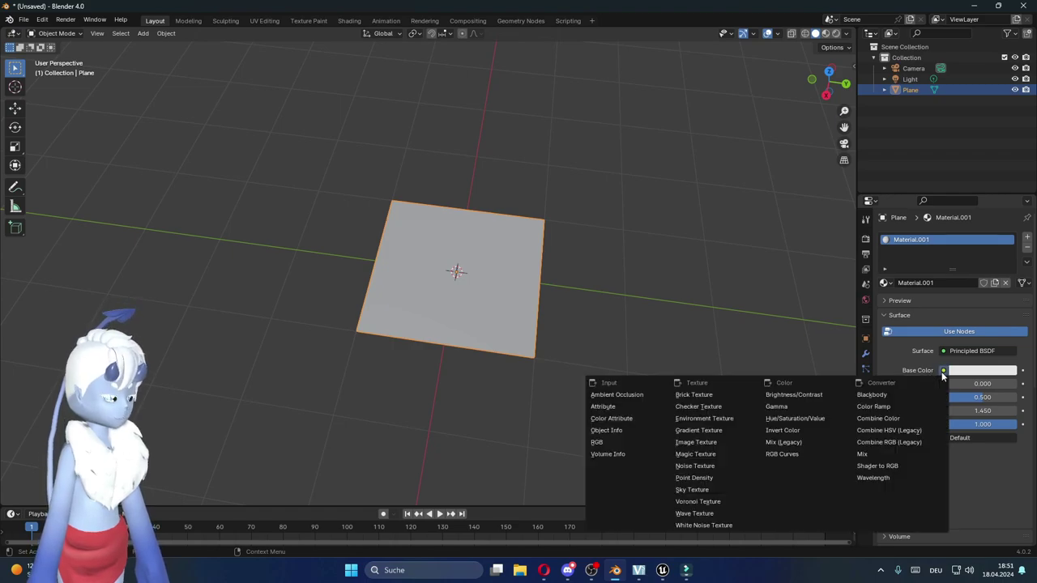
click(697, 442)
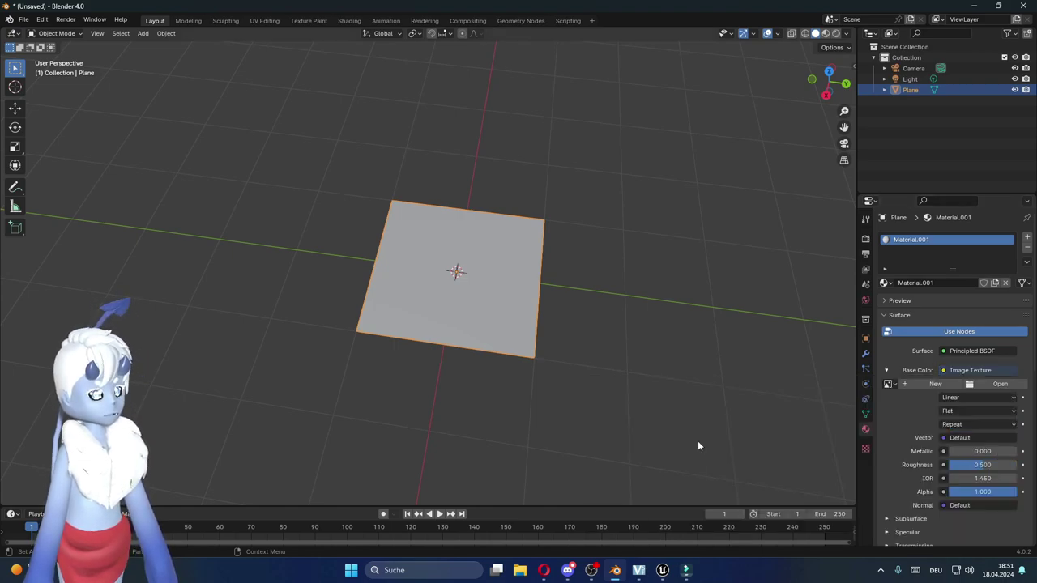
click(984, 386)
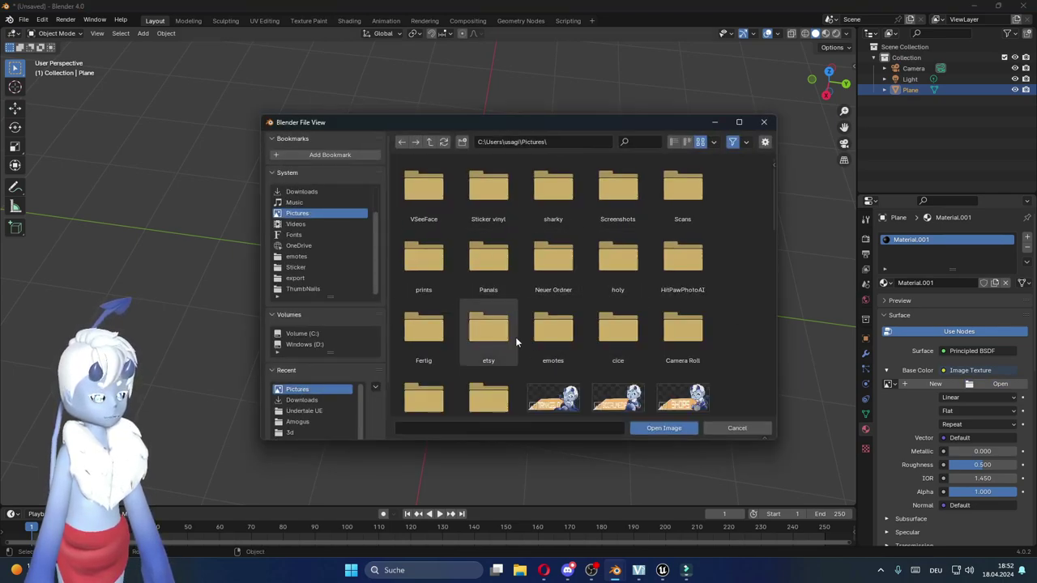
Choose Strawberryshark assets.png in the file browser and open it as the texture image.
scroll(570, 308, down, 2)
scroll(570, 303, down, 3)
scroll(570, 303, down, 2)
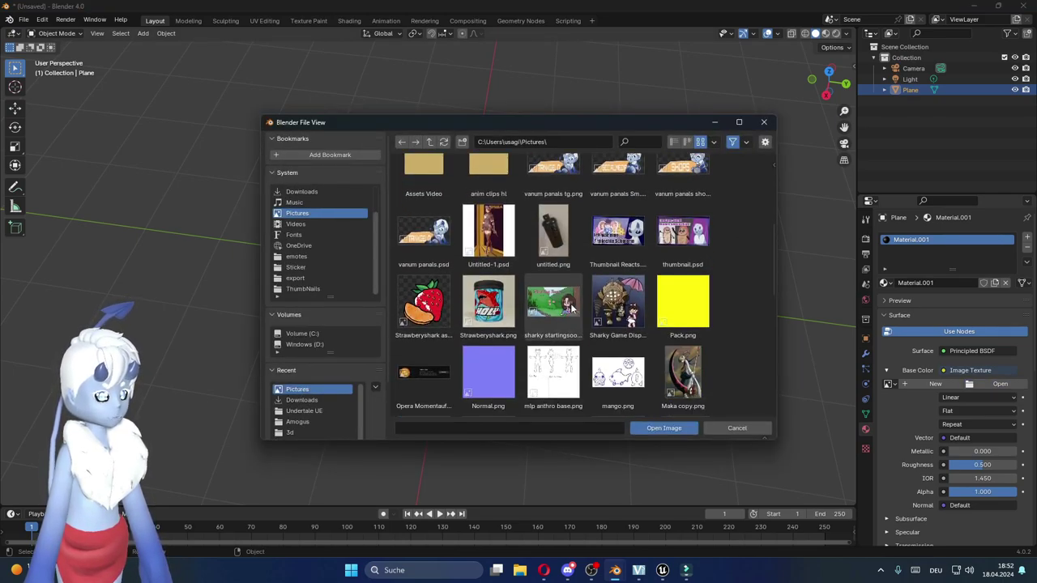
drag(509, 123, 792, 135)
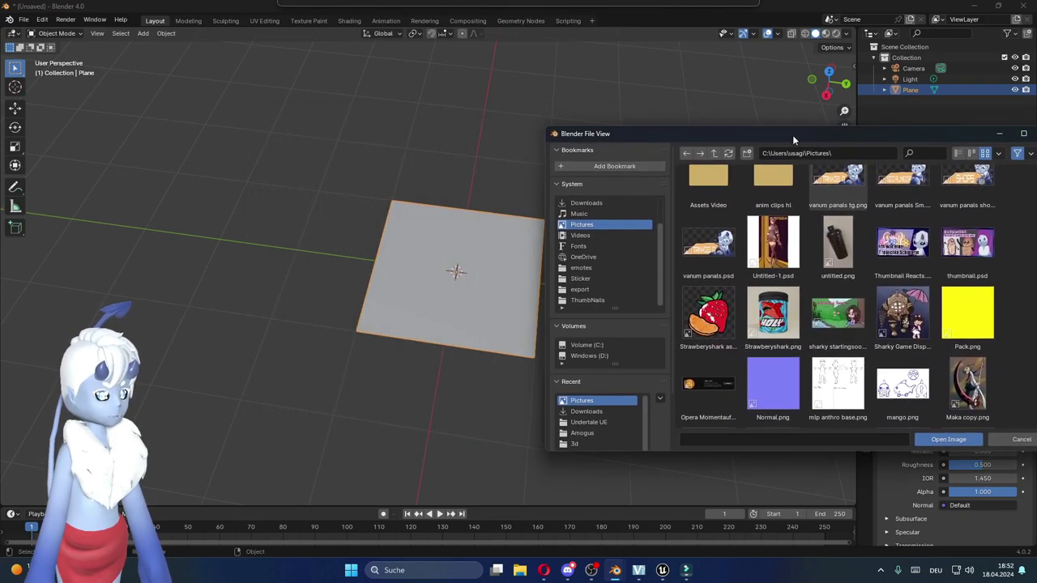
middle_drag(454, 356, 429, 400)
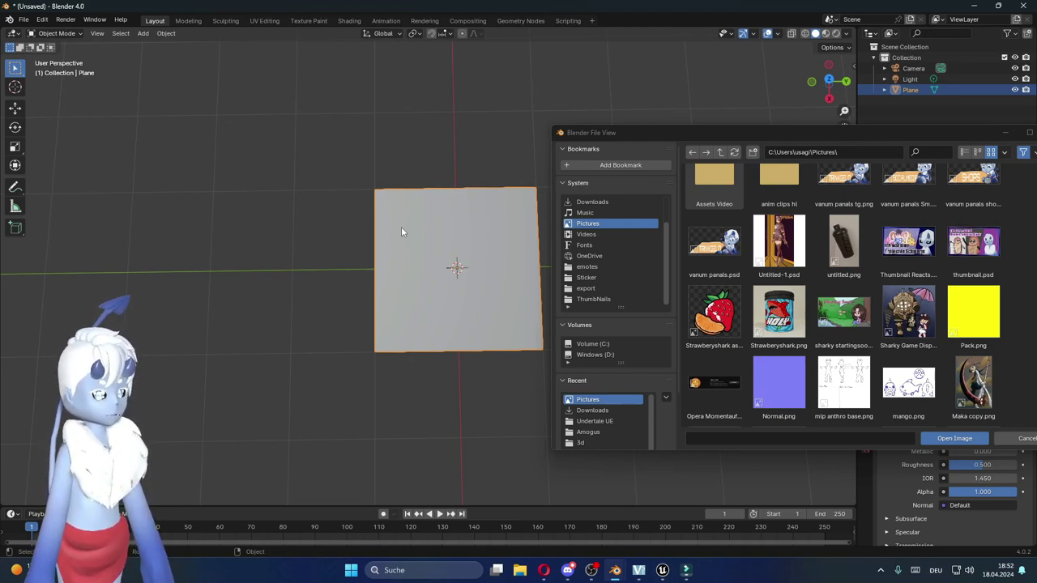
middle_drag(420, 294, 420, 309)
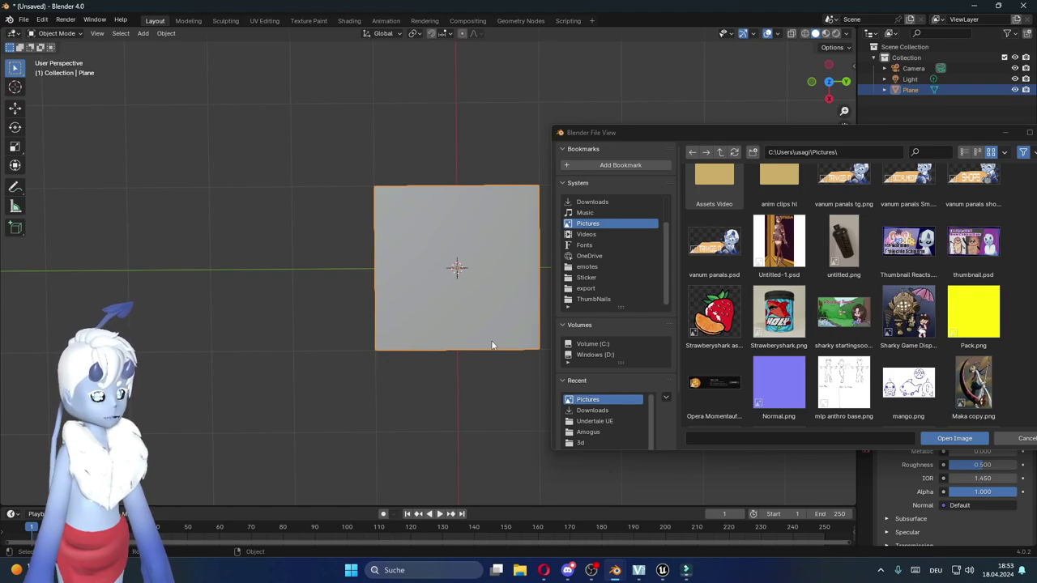
click(714, 313)
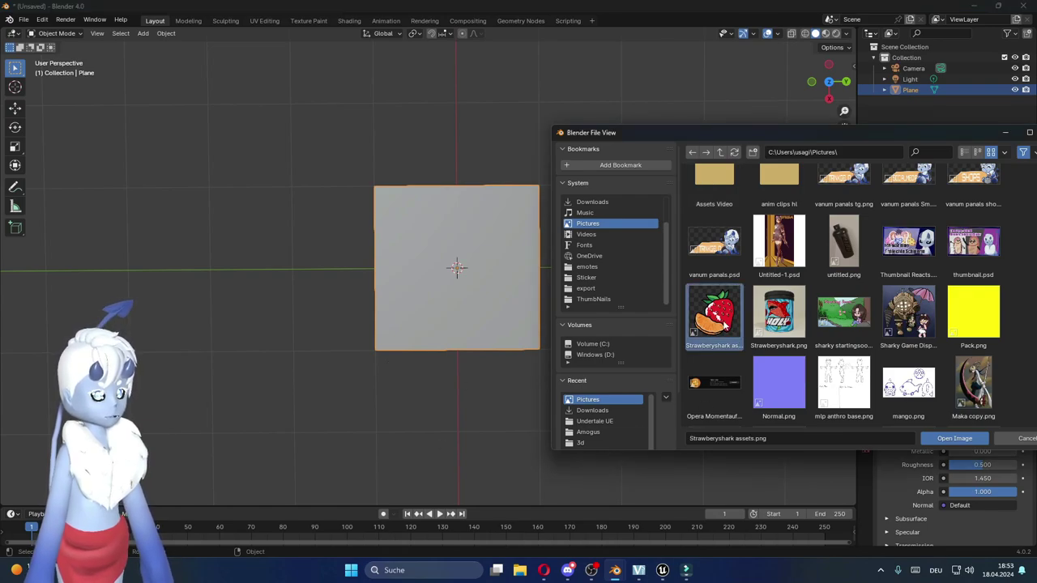
click(954, 438)
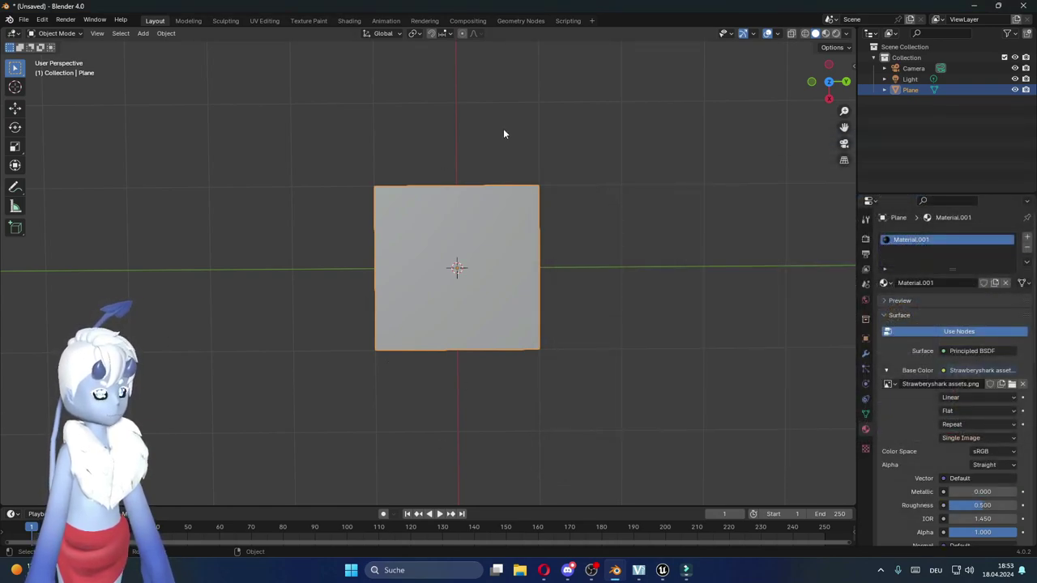
Switch the viewport to Material Preview shading to see the textured plane.
click(826, 34)
scroll(464, 309, up, 2)
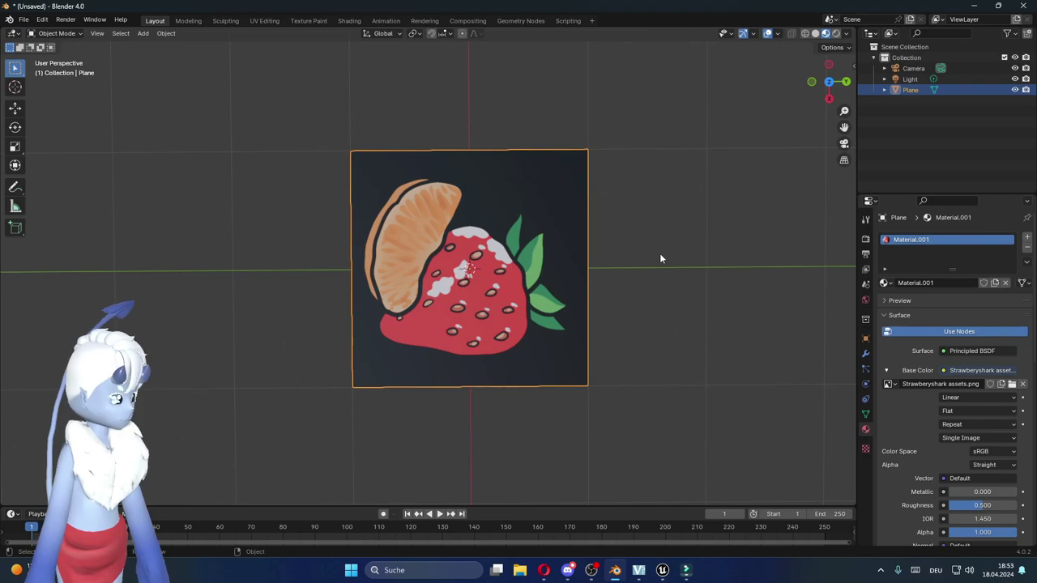
mouse_move(660, 258)
middle_down()
mouse_move(609, 329)
mouse_move(366, 276)
mouse_move(287, 293)
mouse_move(367, 385)
middle_up()
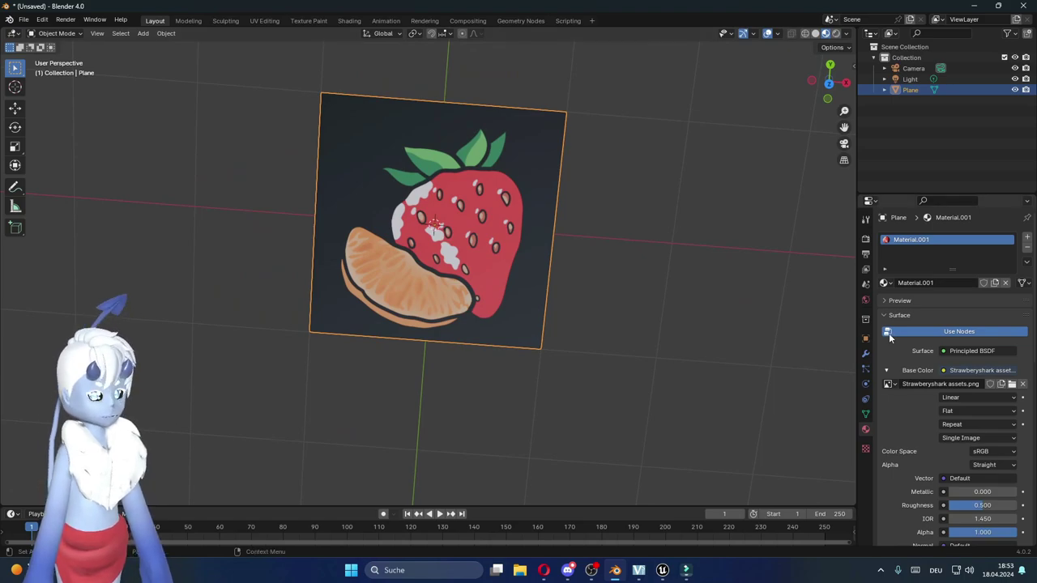
Replace the texture image with vanum panals tg.png.
click(1011, 384)
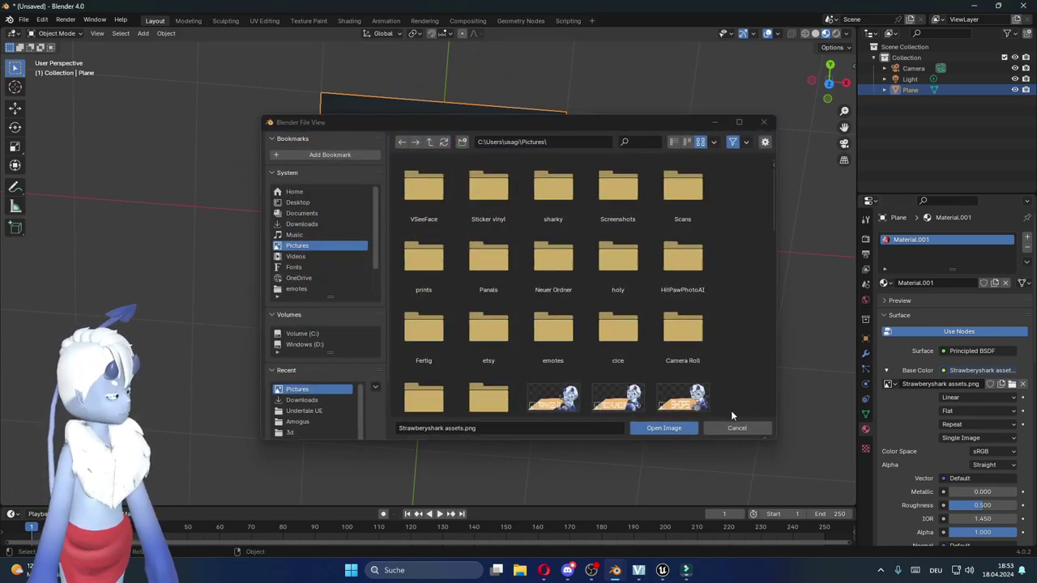
click(574, 397)
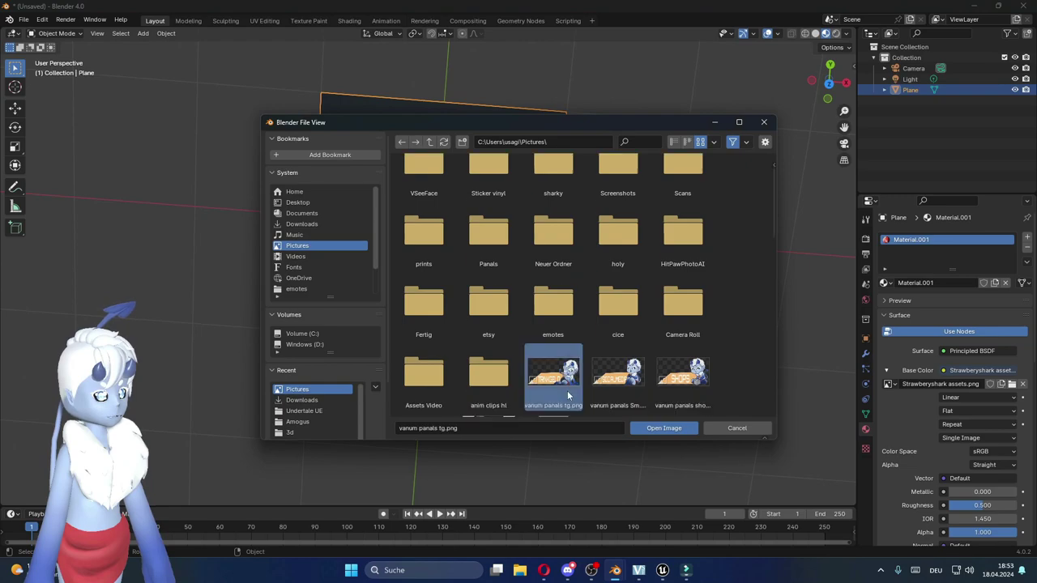
click(666, 428)
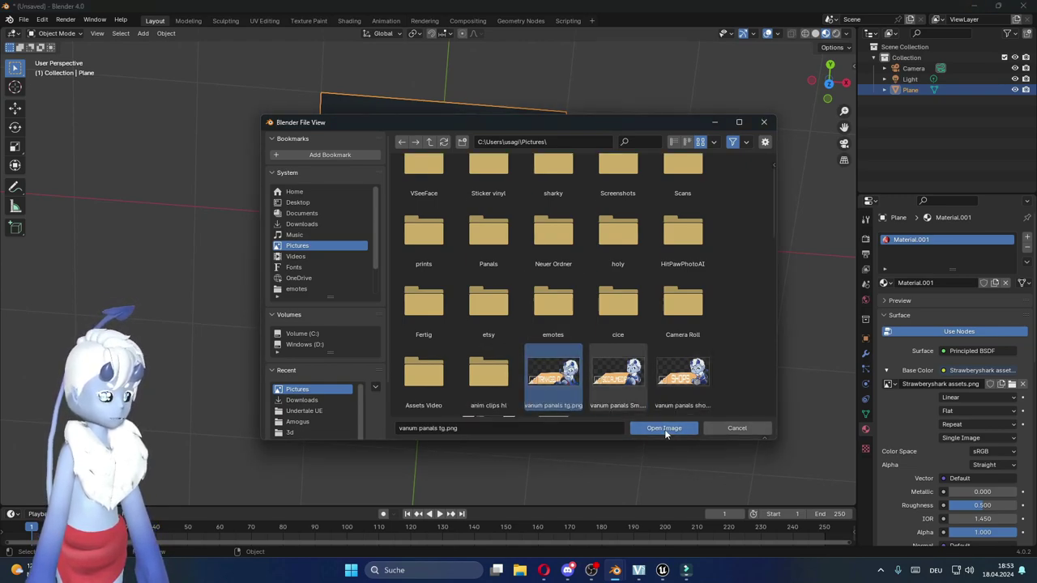
mouse_move(665, 464)
middle_down()
mouse_move(635, 434)
mouse_move(599, 422)
mouse_move(613, 427)
middle_up()
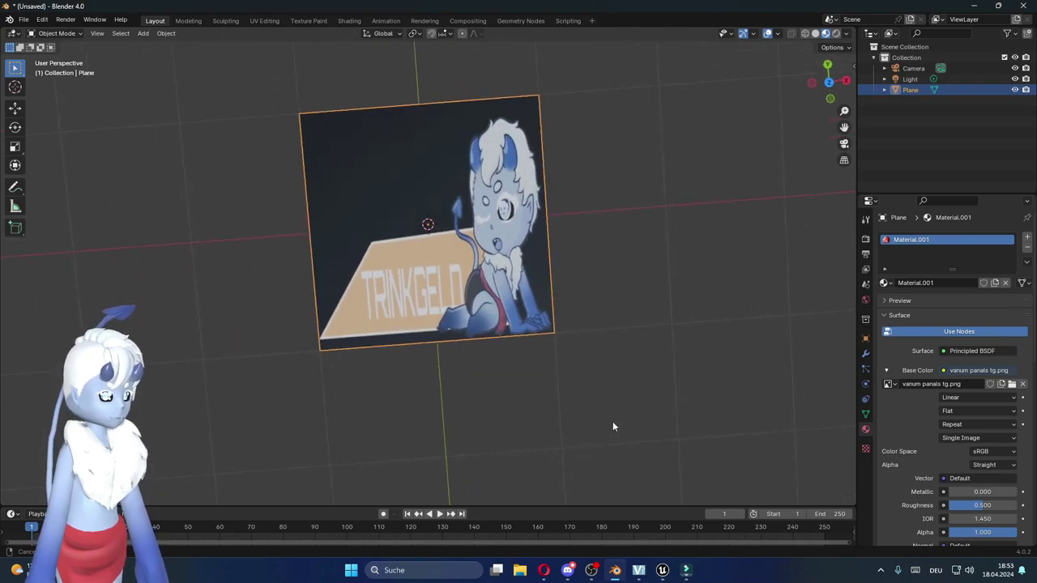
Scale the plane along X to about 1.94 so the panel artwork appears landscape.
middle_drag(121, 211, 177, 180)
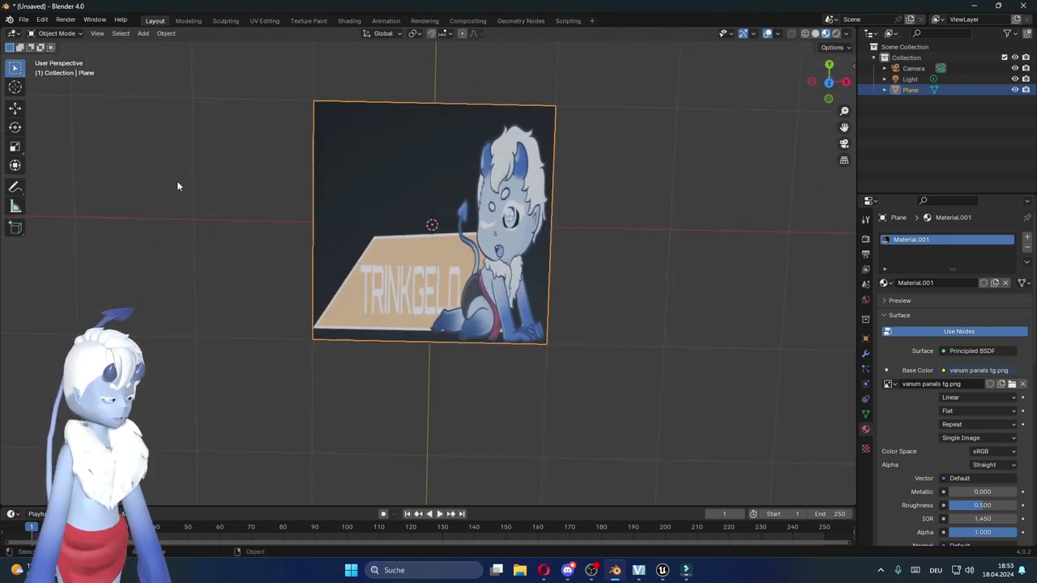
click(14, 147)
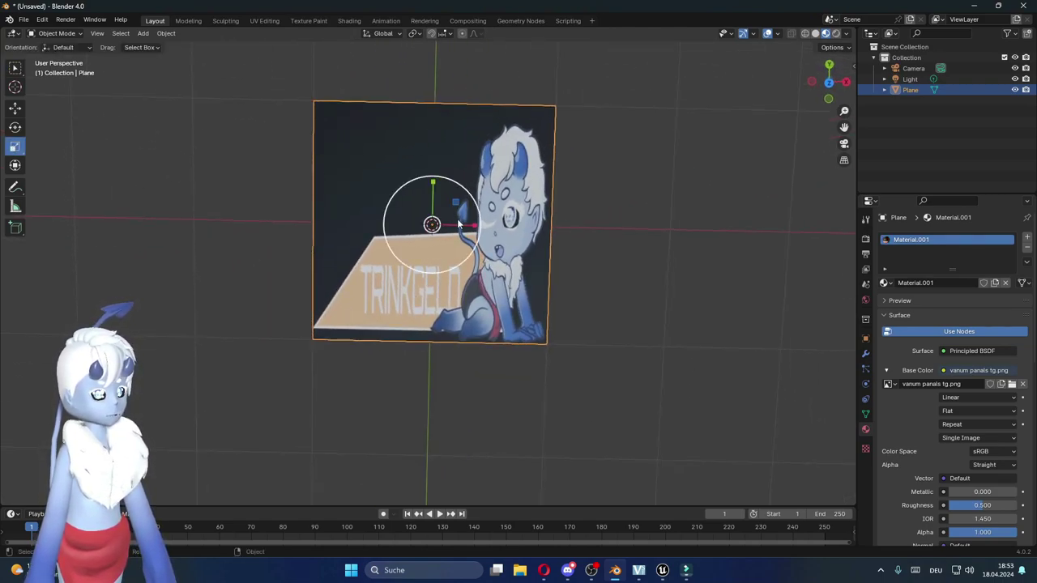
drag(470, 231, 518, 226)
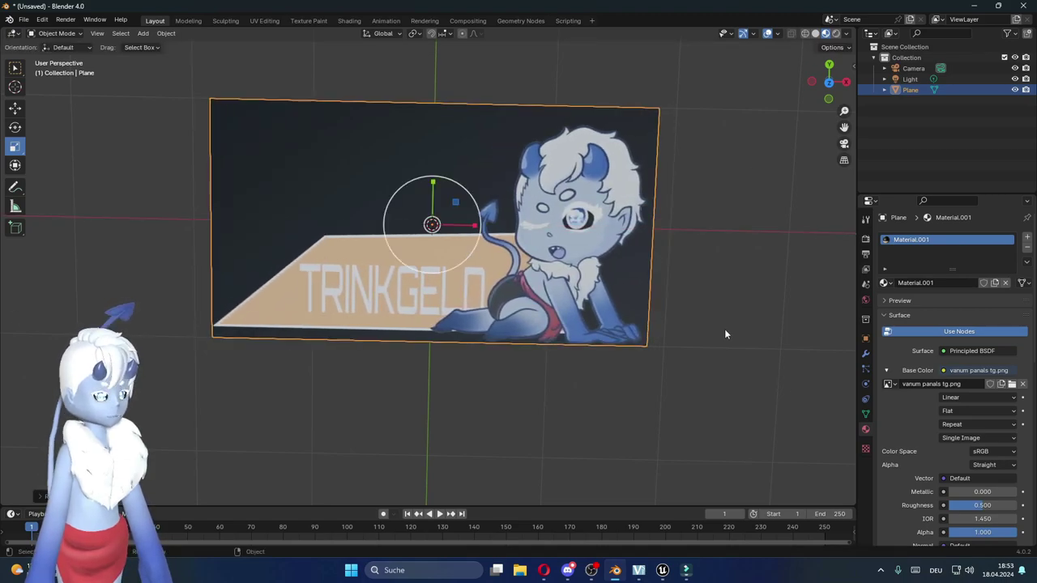
middle_drag(632, 377, 651, 354)
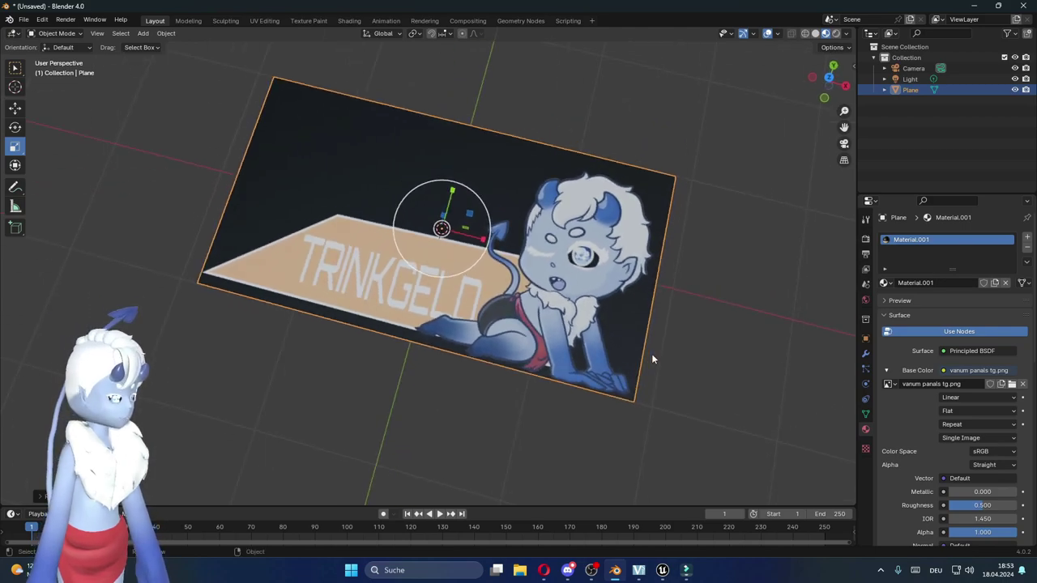
middle_drag(605, 401, 571, 422)
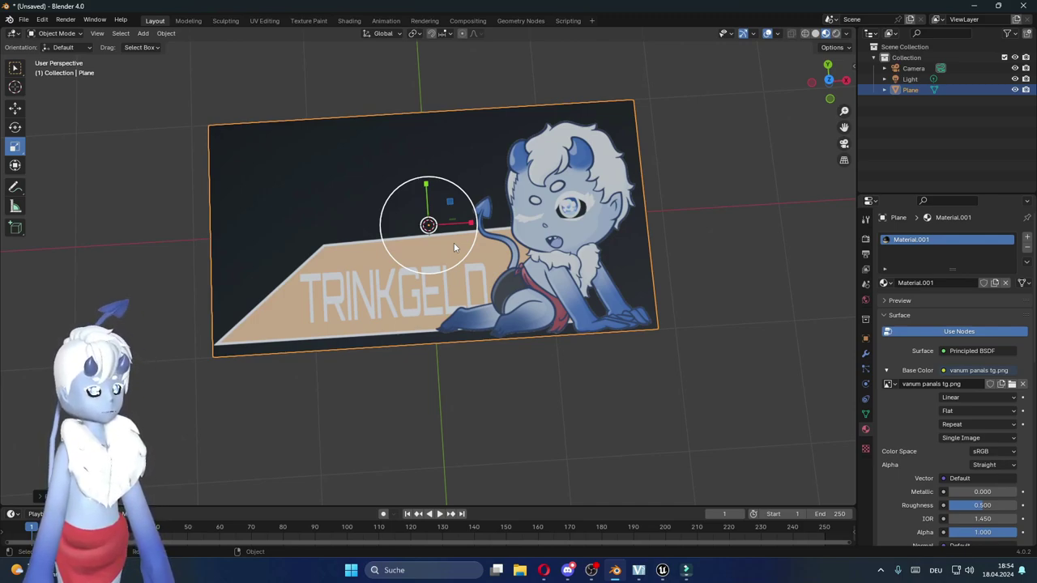
Delete the plane, add a new cube, and switch to the UV Editing workspace.
key(Delete)
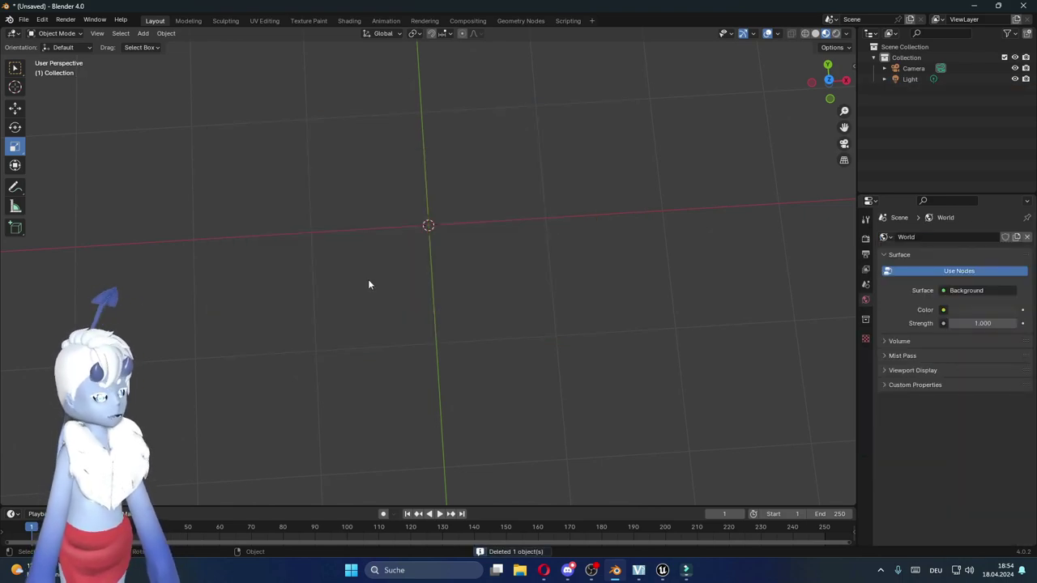
mouse_move(456, 340)
middle_down()
mouse_move(421, 307)
mouse_move(520, 315)
middle_up()
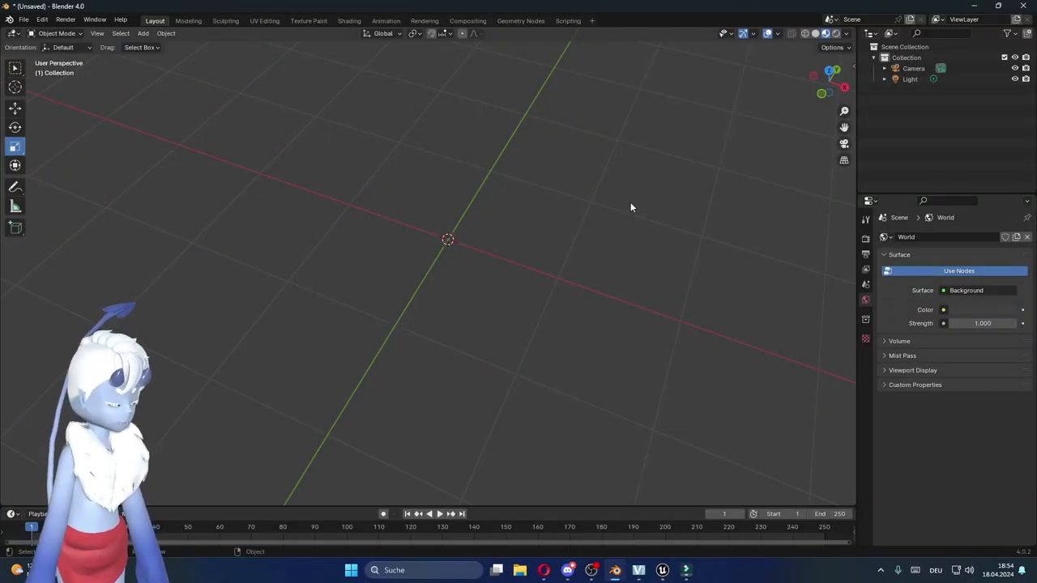
key(shift+a)
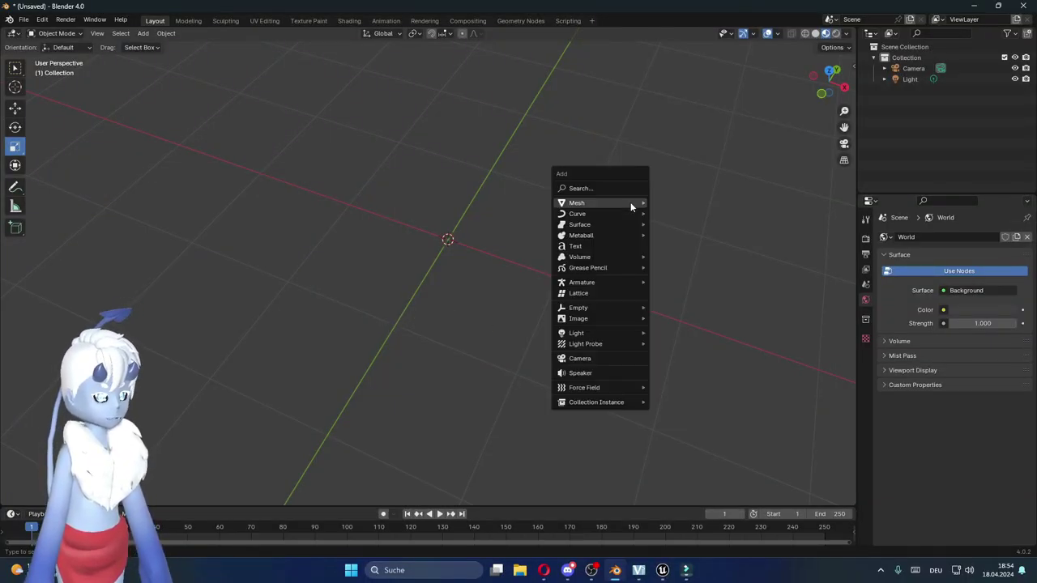
click(673, 213)
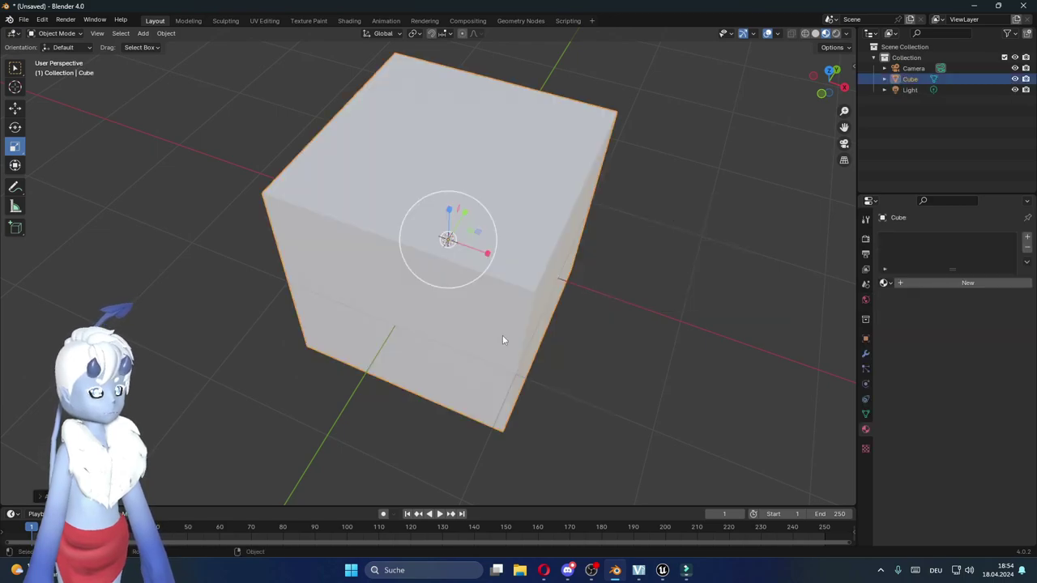
middle_drag(502, 335, 489, 307)
scroll(501, 321, down, 2)
scroll(501, 321, down, 2)
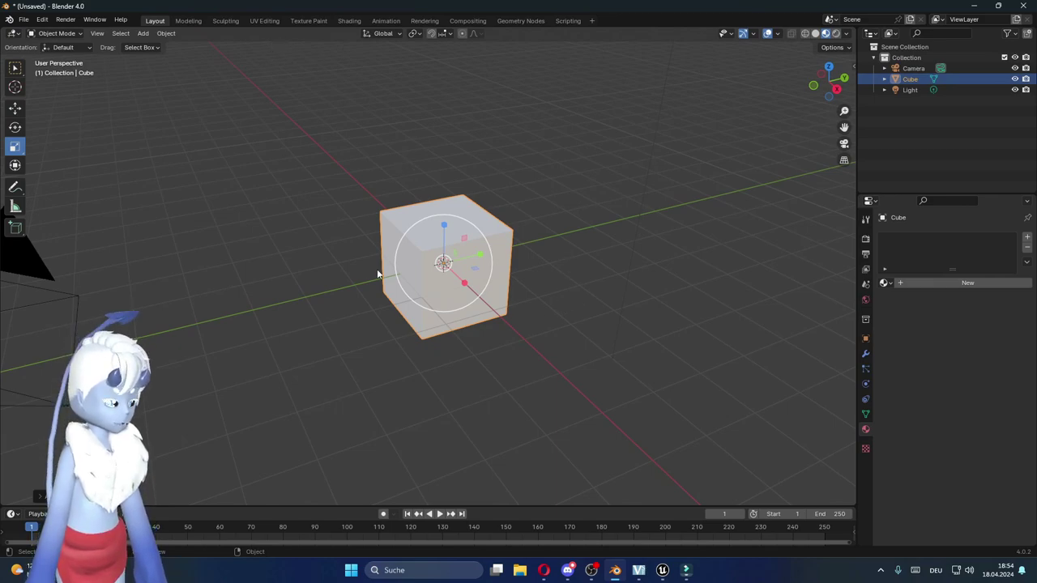
click(265, 20)
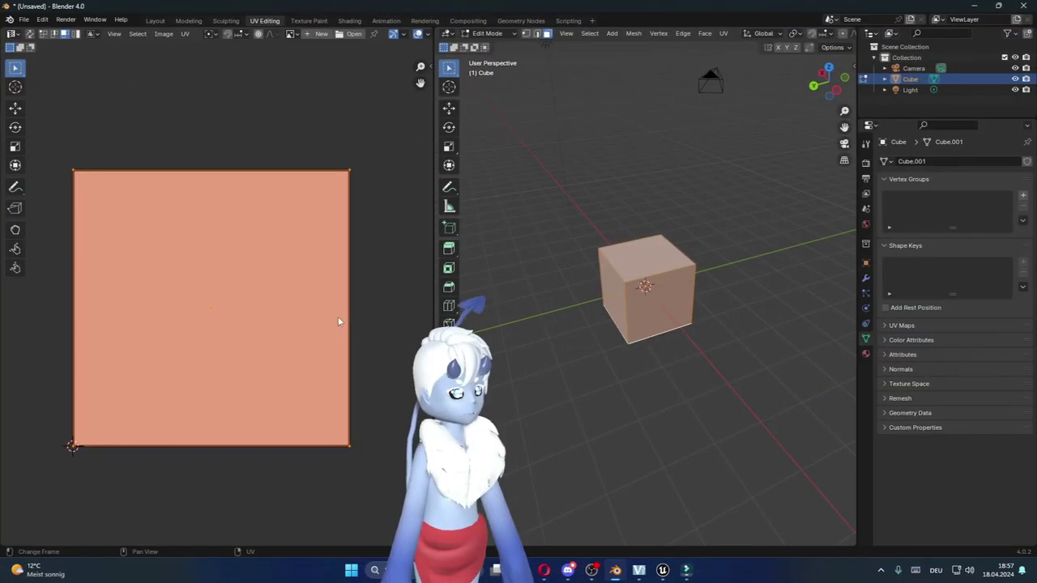
Assign the existing Material.001 to the cube so the strawberry texture shows on its faces.
click(396, 329)
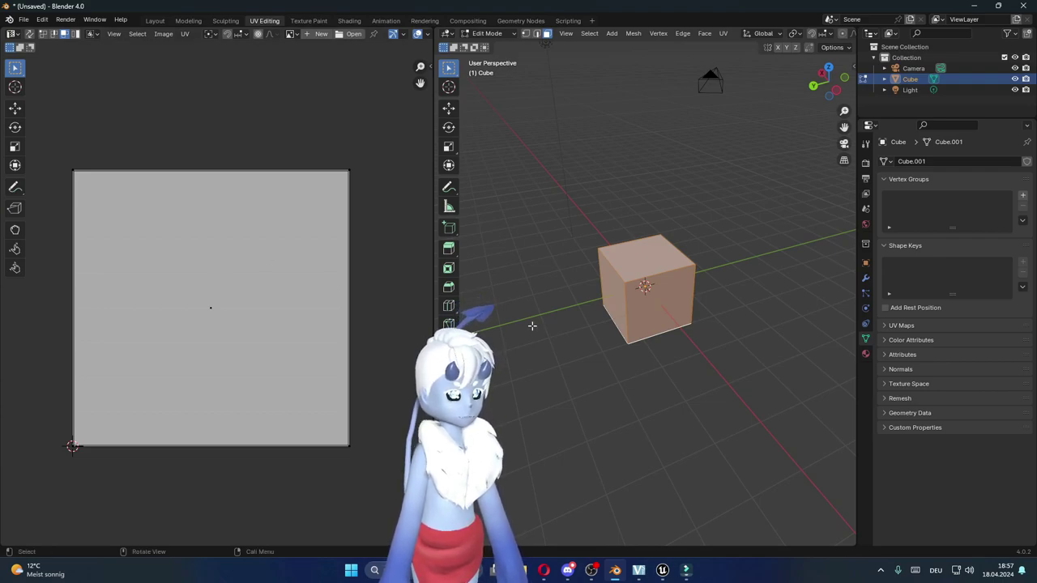
mouse_move(532, 324)
middle_down()
mouse_move(643, 327)
mouse_move(669, 301)
middle_up()
key(alt+a)
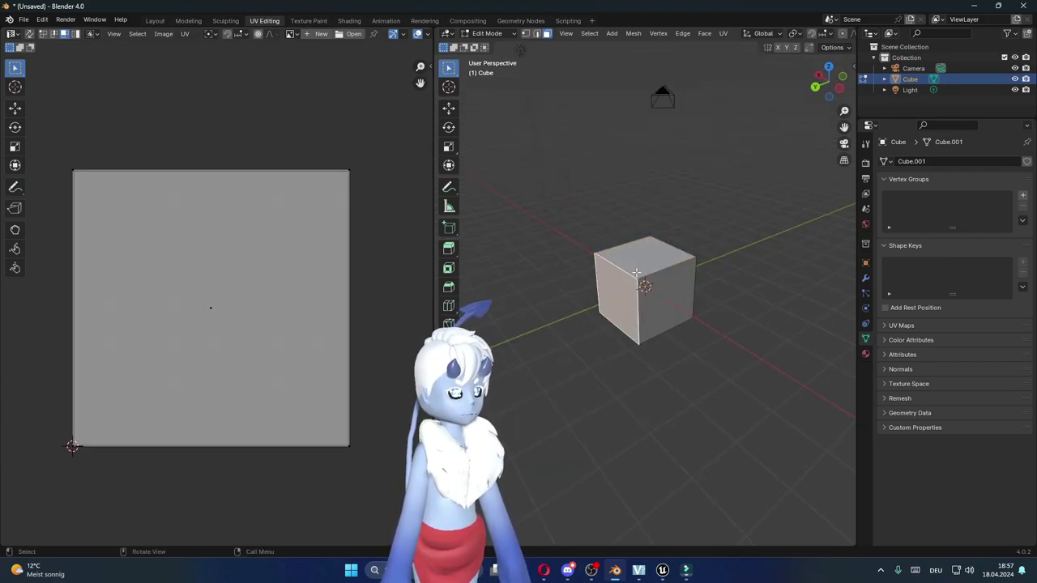
click(647, 302)
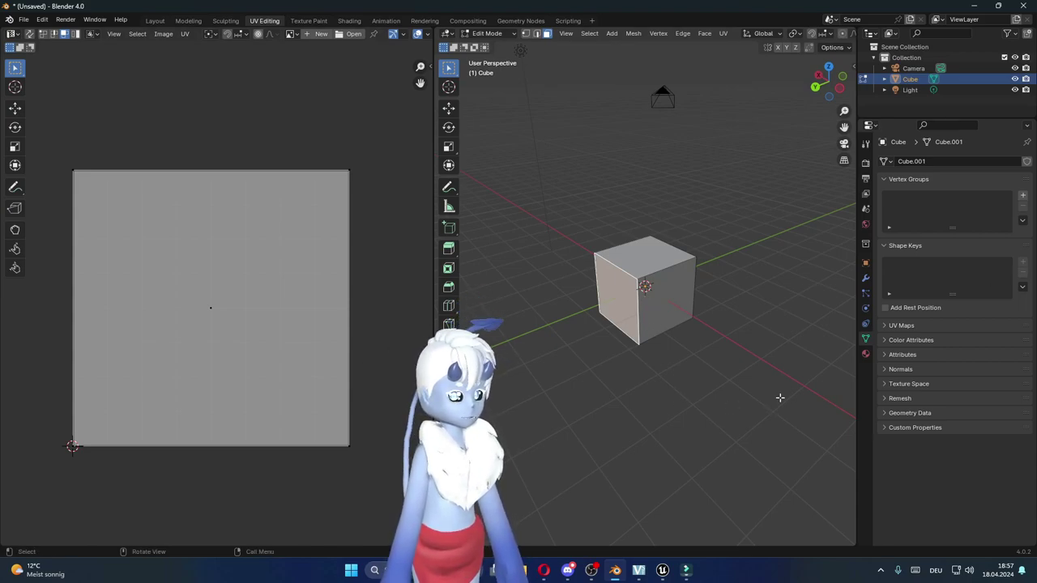
click(866, 354)
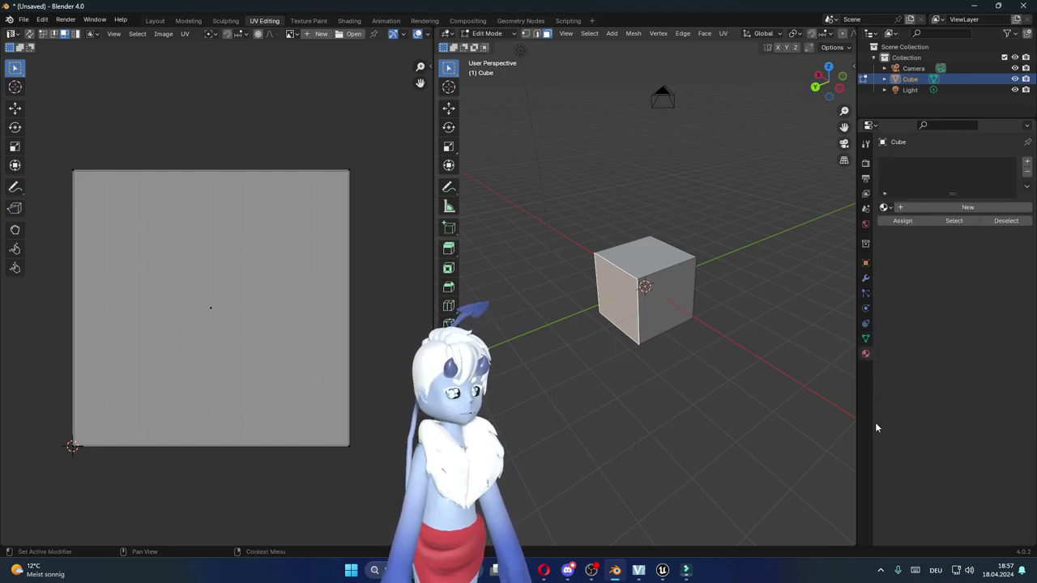
click(884, 208)
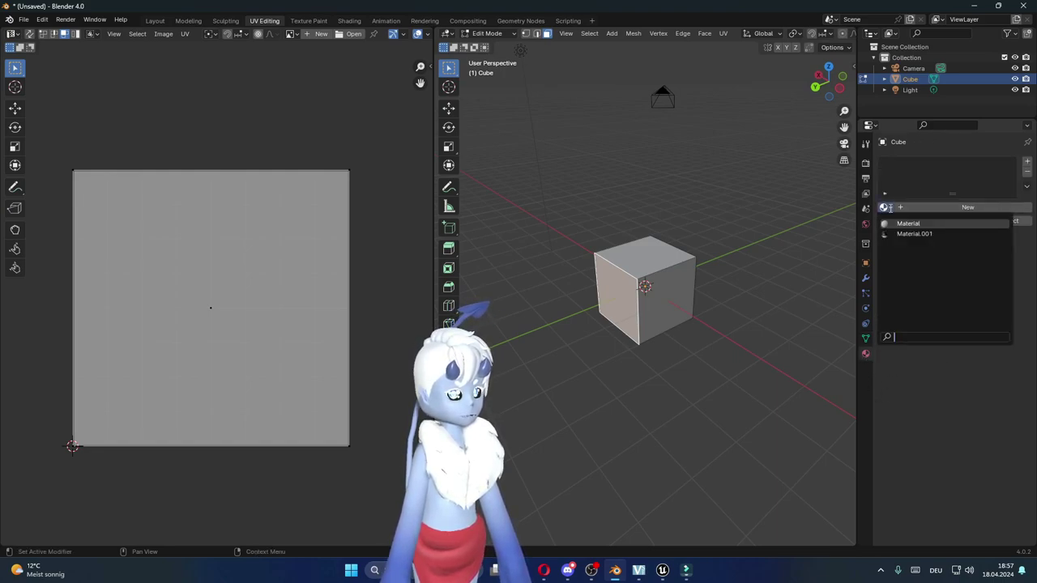
click(909, 234)
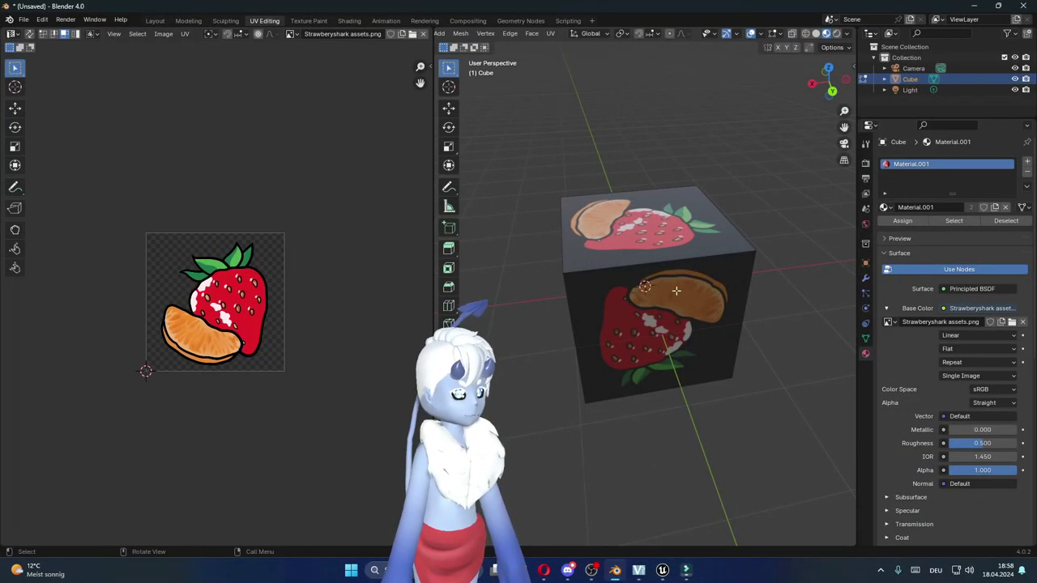
Select every face of the cube in Edit Mode so its UVs appear over the strawberry image.
mouse_move(675, 290)
middle_down()
mouse_move(787, 327)
mouse_move(705, 309)
mouse_move(750, 303)
mouse_move(586, 328)
mouse_move(625, 324)
mouse_move(637, 227)
mouse_move(594, 366)
middle_up()
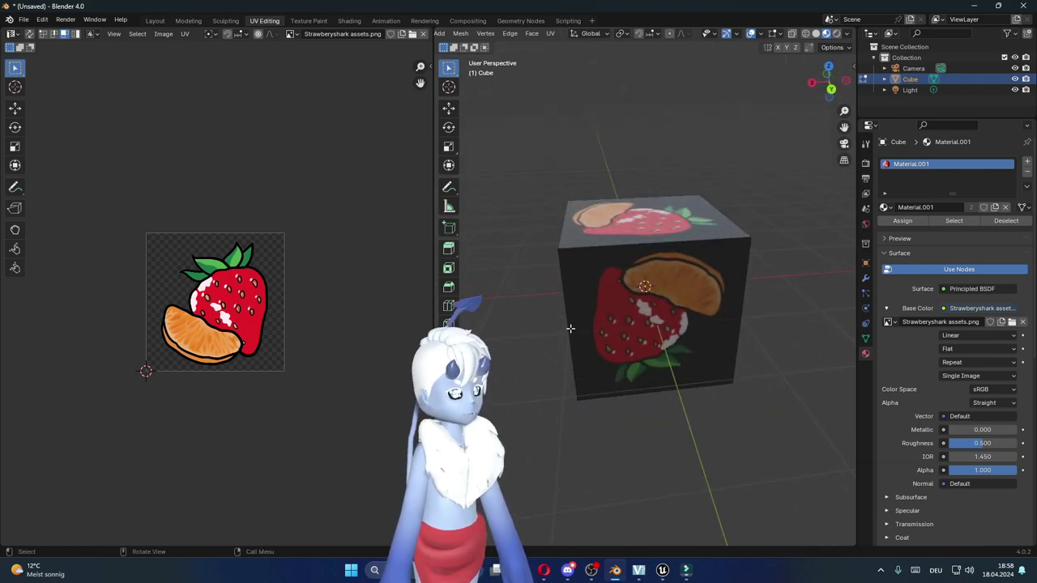
middle_drag(570, 328, 535, 320)
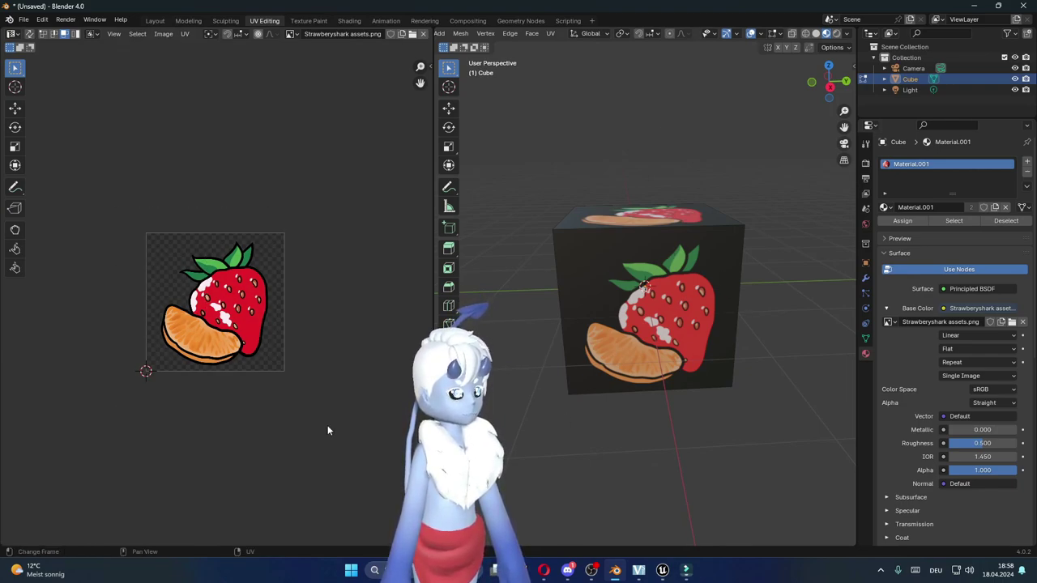
middle_drag(583, 340, 605, 331)
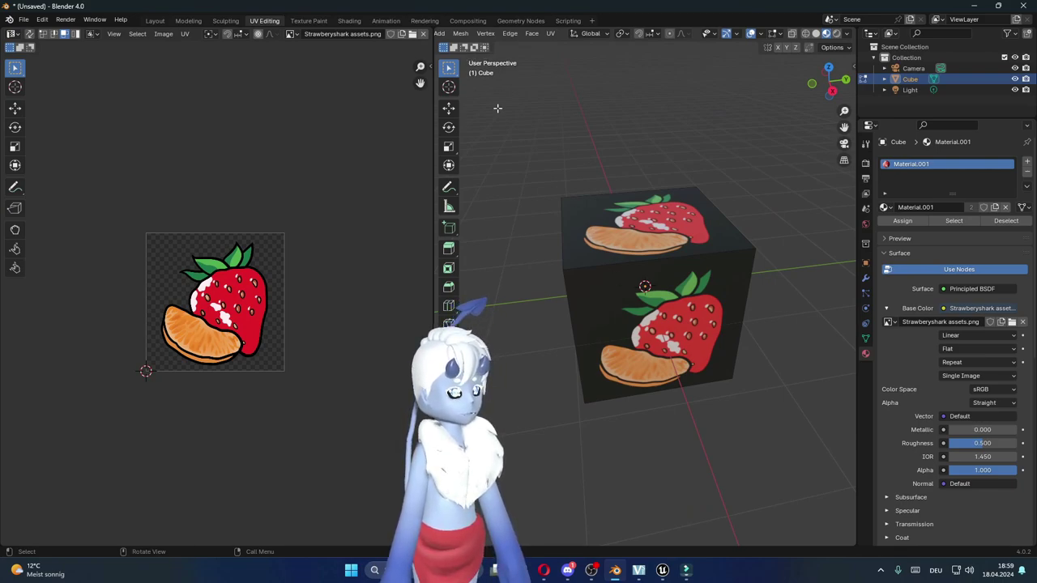
scroll(498, 108, up, 2)
scroll(522, 36, left, 3)
scroll(522, 35, left, 3)
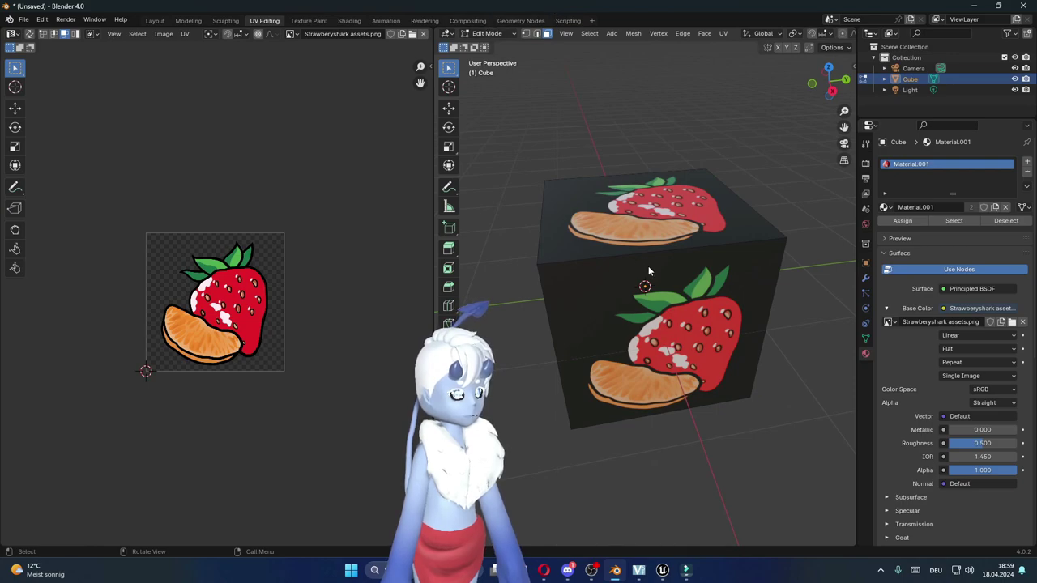
key(a)
key(alt+a)
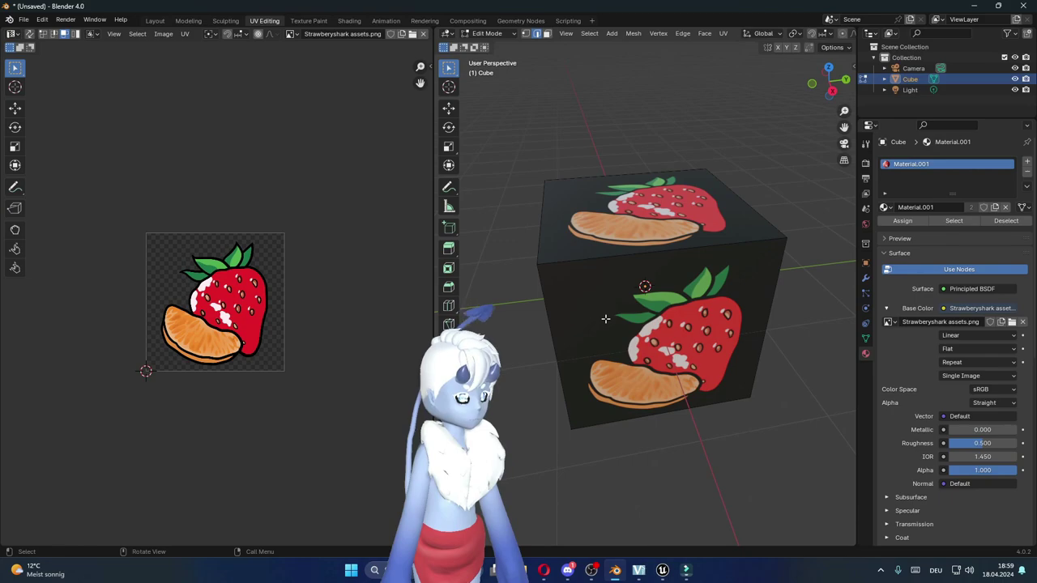
key(a)
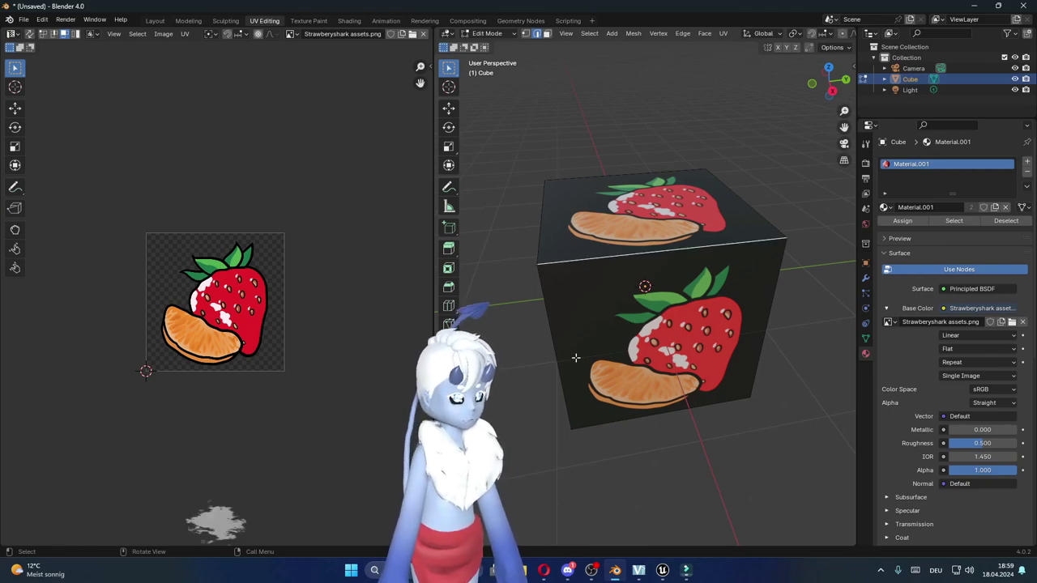
key(alt+a)
click(609, 428)
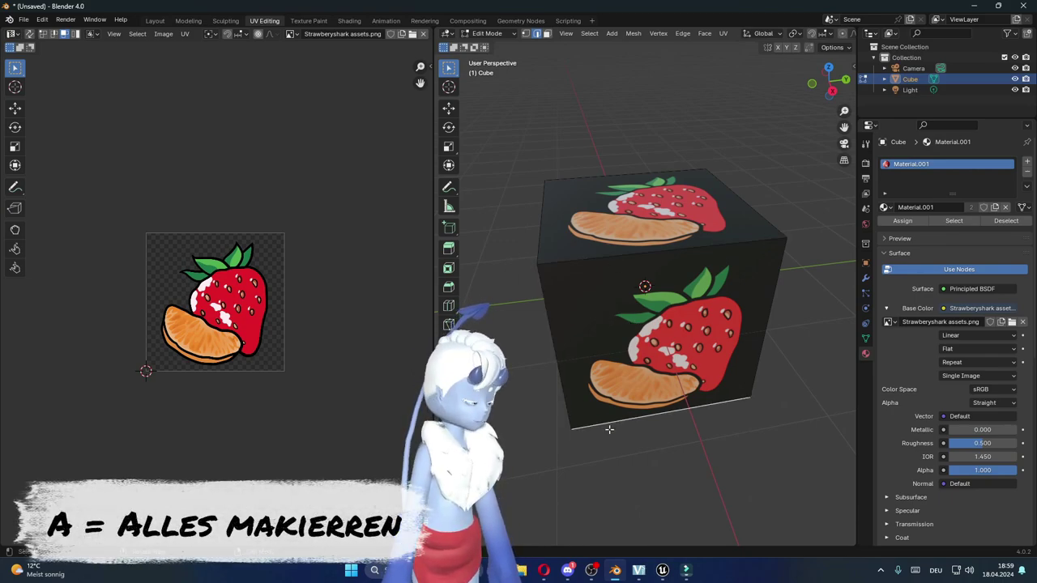
key(a)
middle_drag(577, 403, 723, 353)
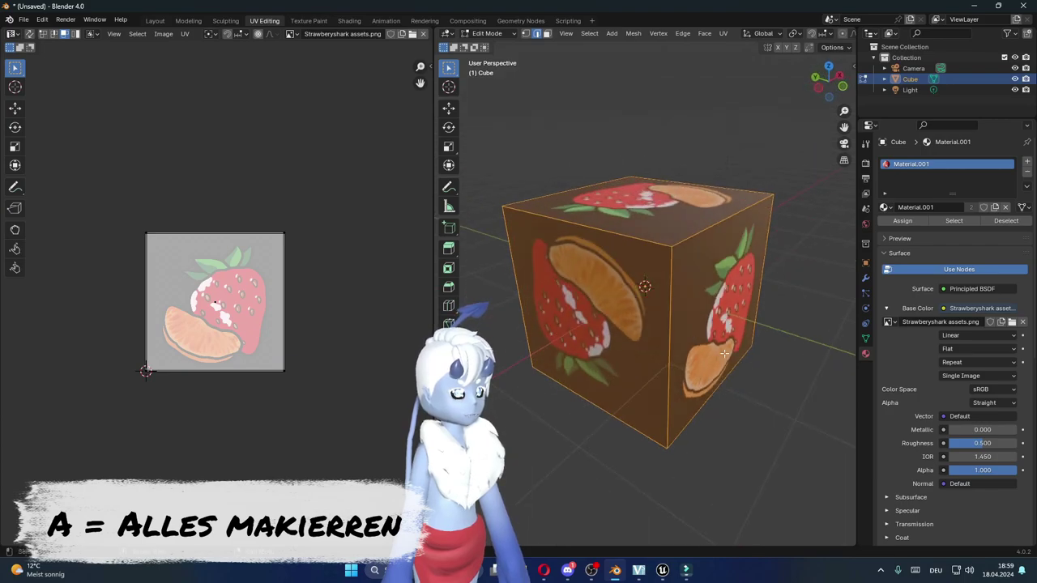
Mark the selected cube edges as seams.
right_click(676, 248)
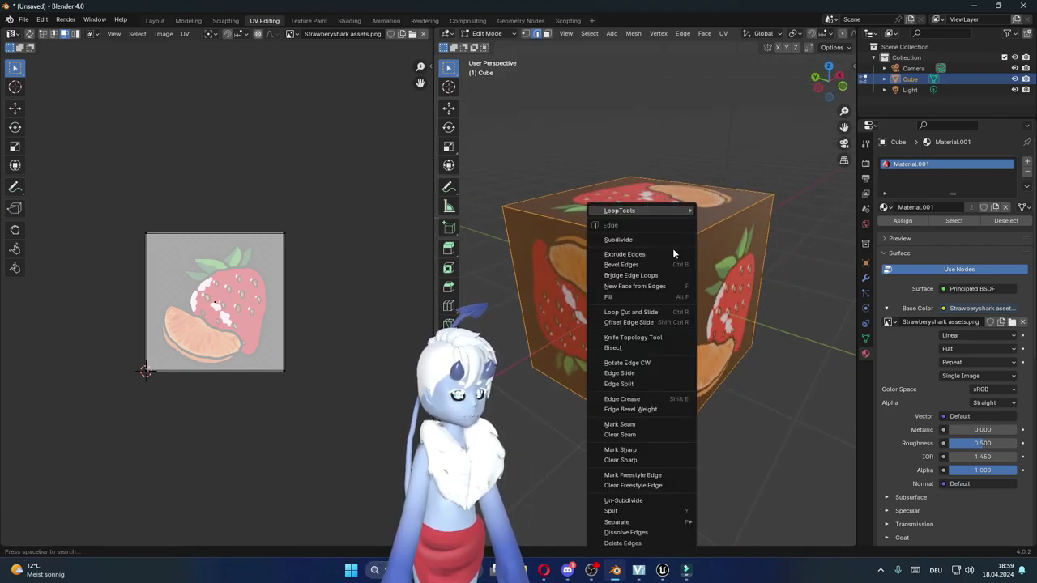
click(630, 424)
click(720, 472)
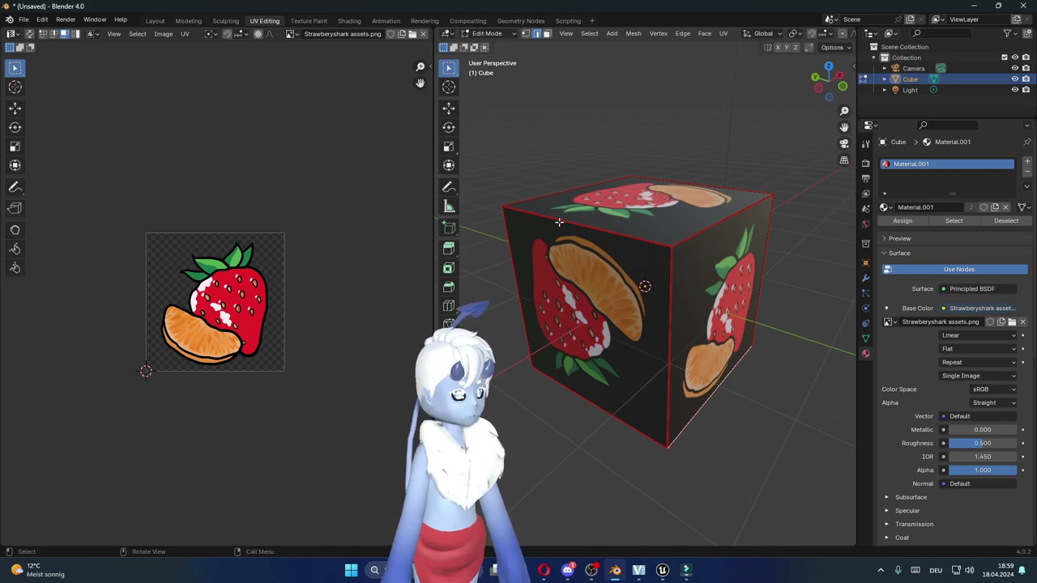
middle_drag(578, 243, 681, 393)
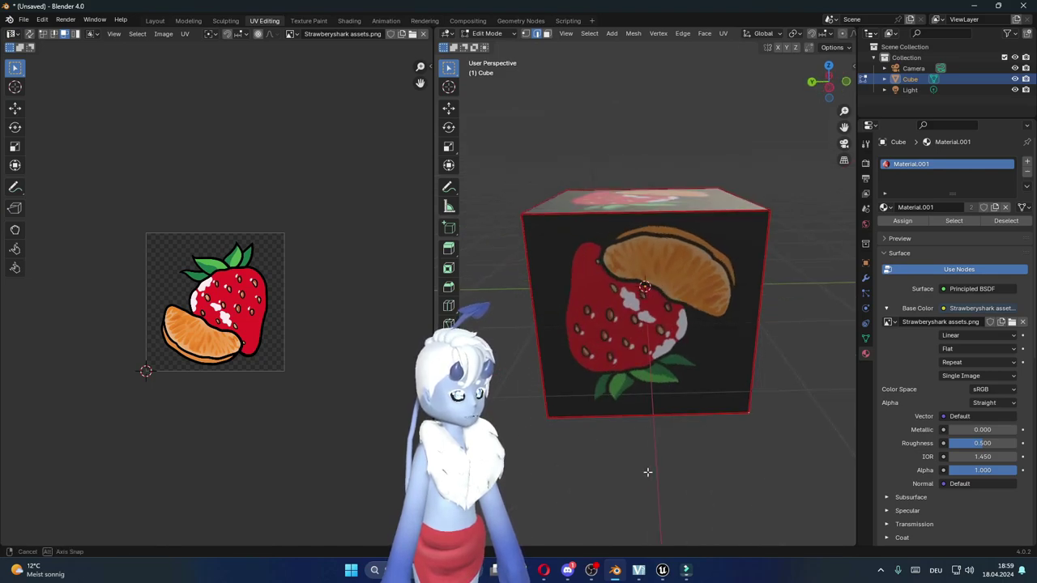
Select all faces and UVs, then unwrap the cube along its seams.
key(a)
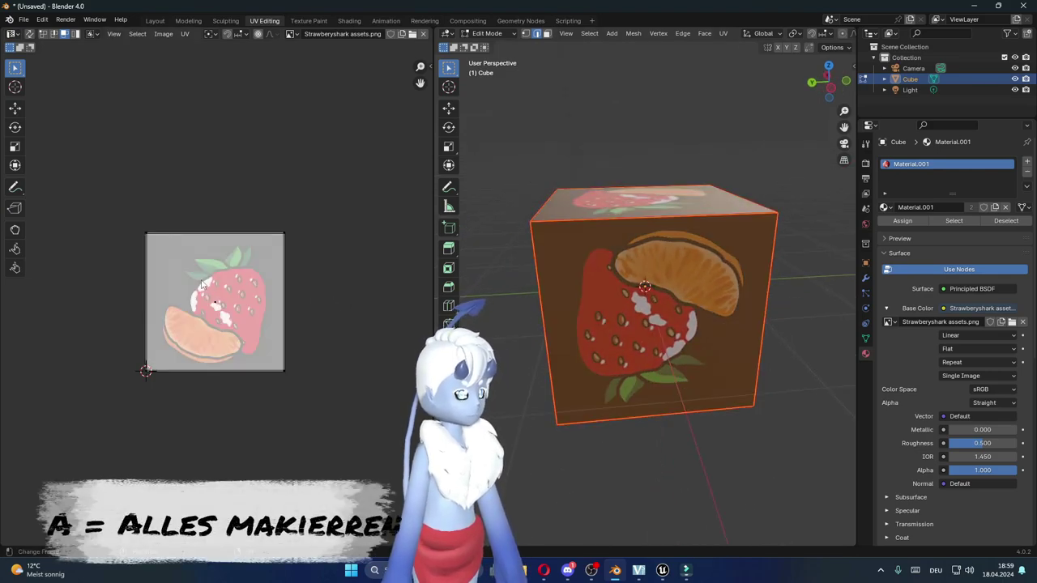
key(a)
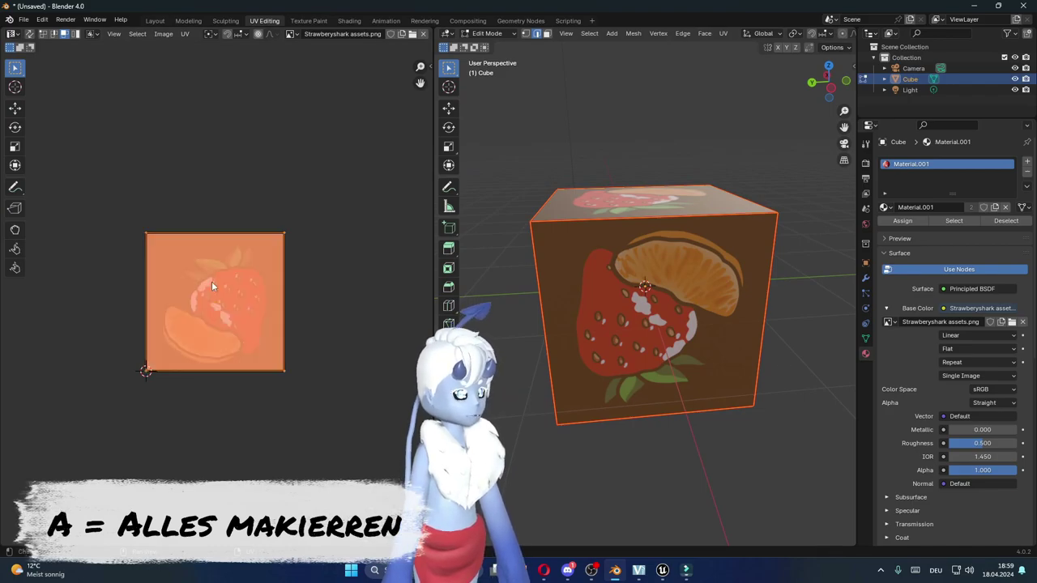
key(u)
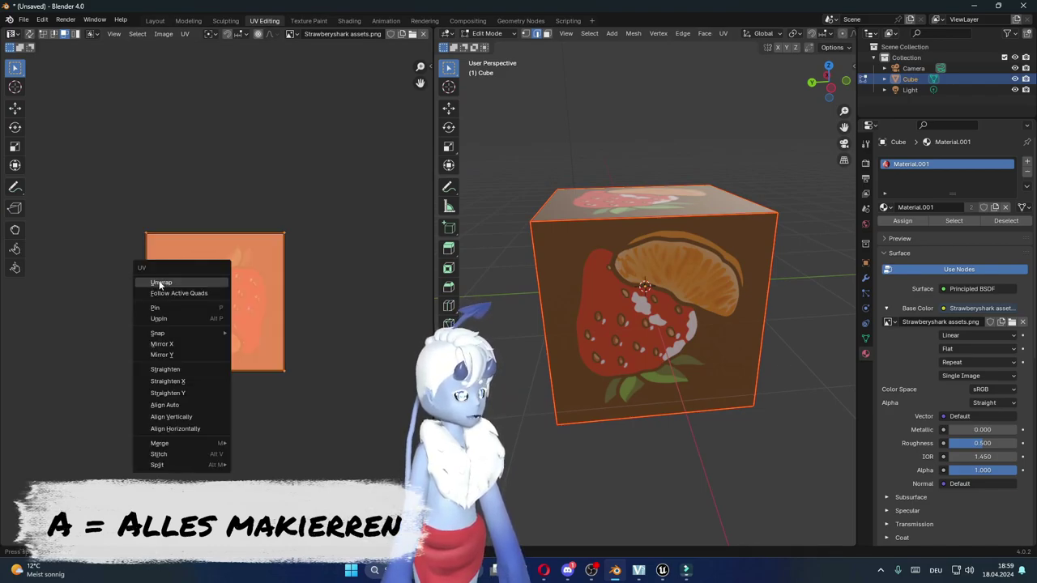
click(161, 284)
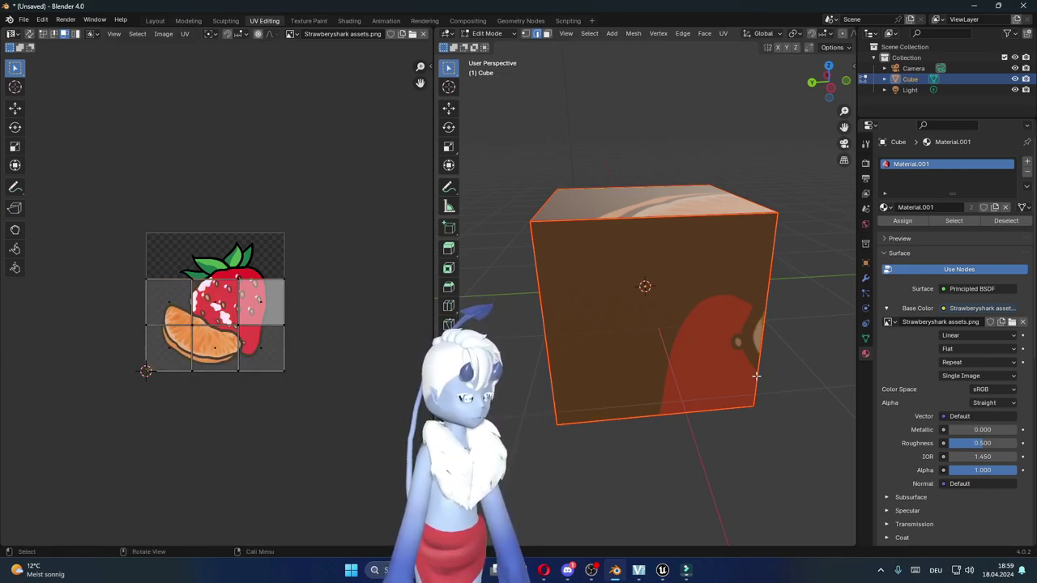
right_click(633, 399)
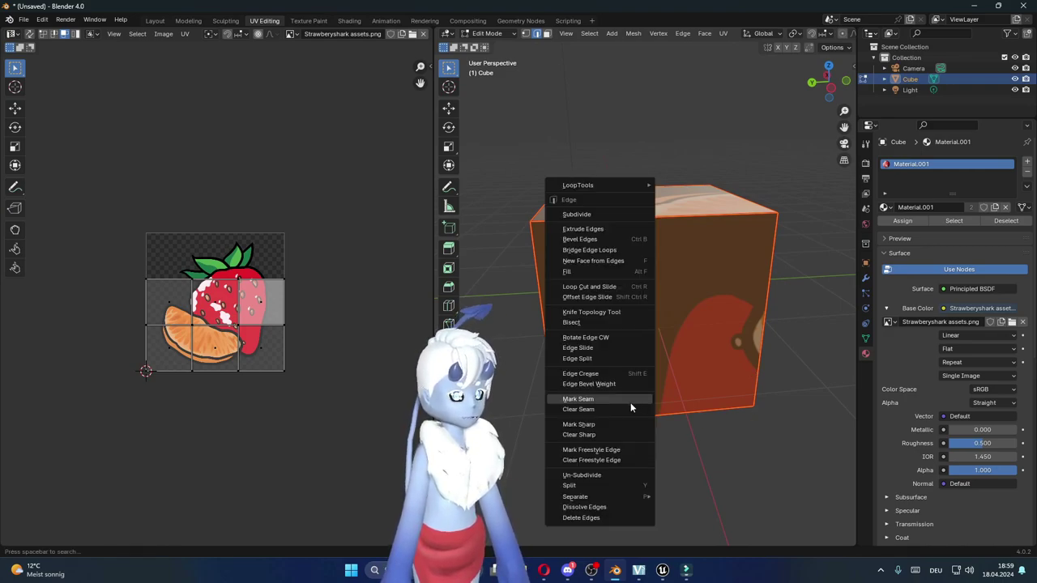
right_click(556, 316)
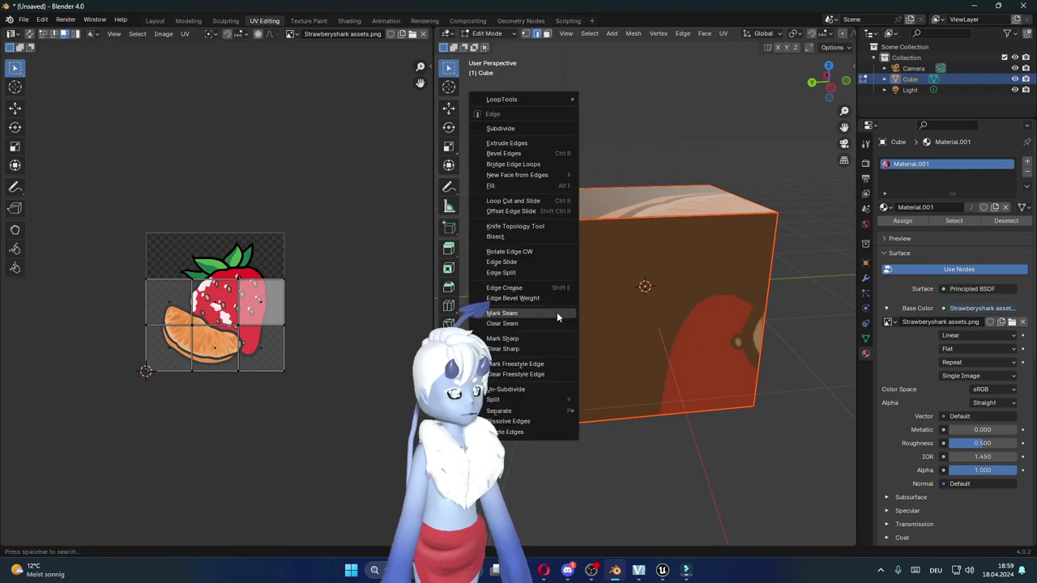
click(556, 313)
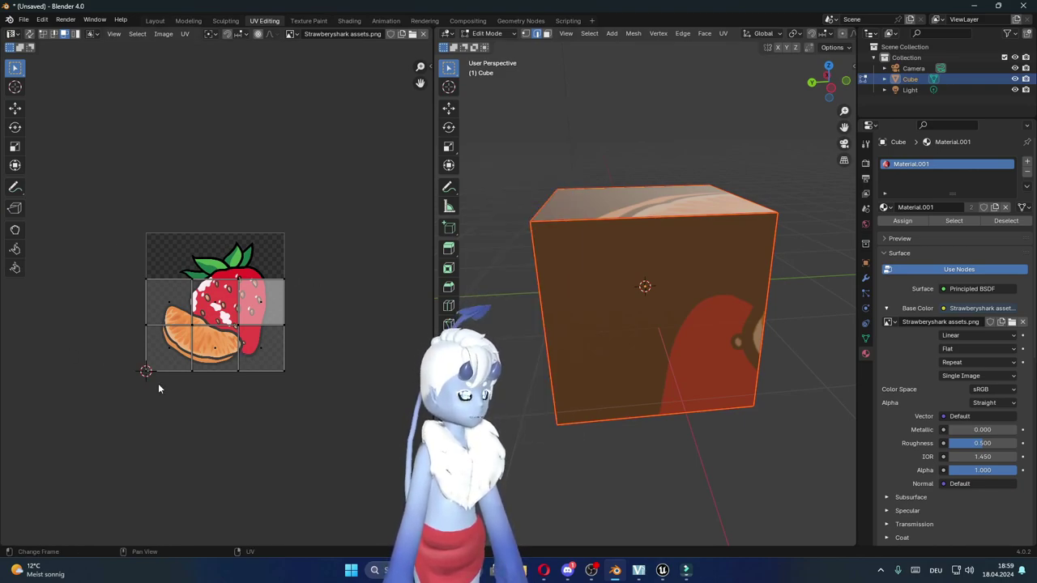
right_click(558, 357)
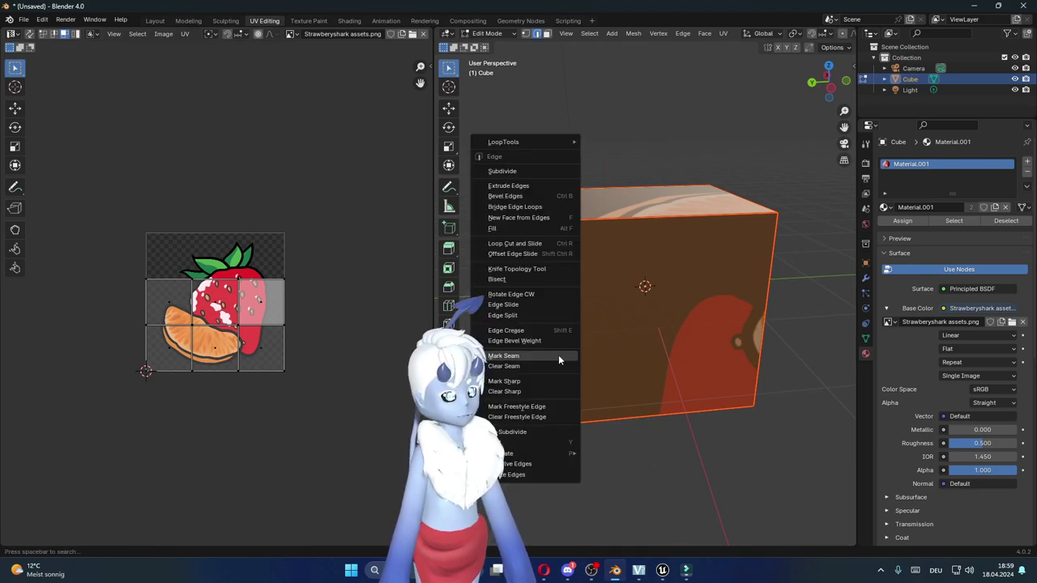
click(523, 365)
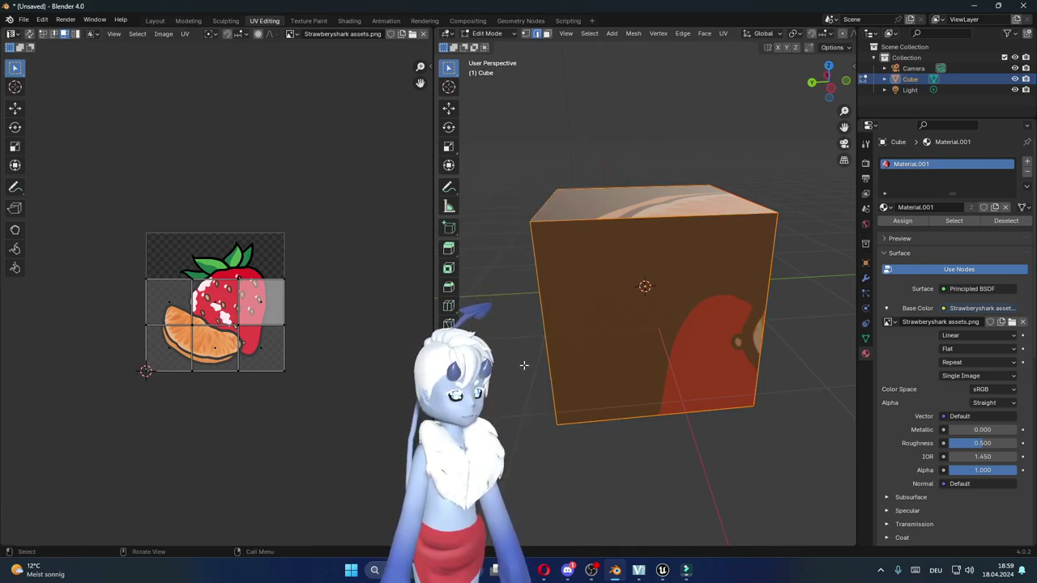
click(615, 471)
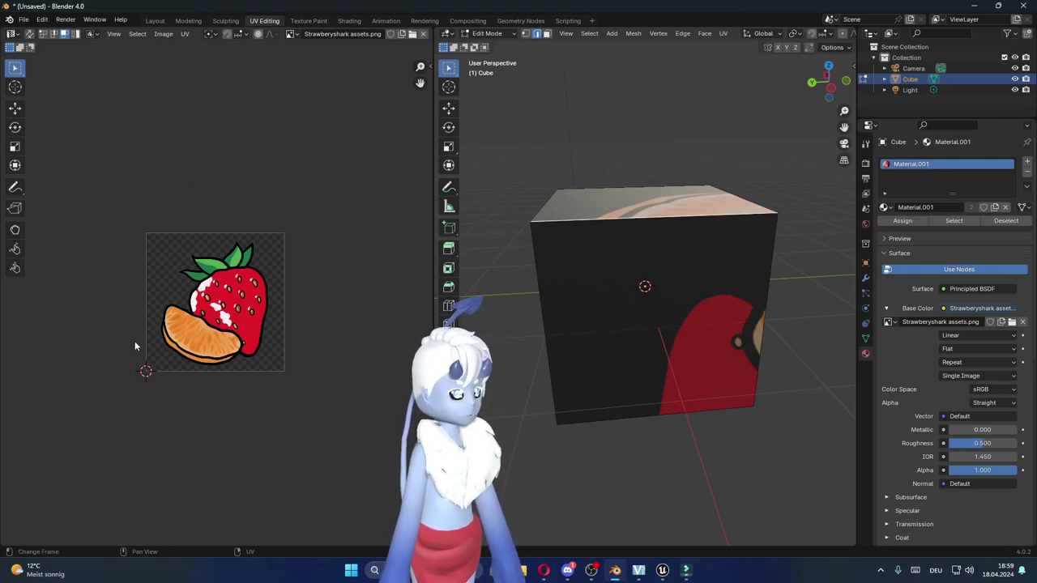
mouse_move(595, 206)
middle_down()
mouse_move(639, 236)
mouse_move(632, 245)
middle_up()
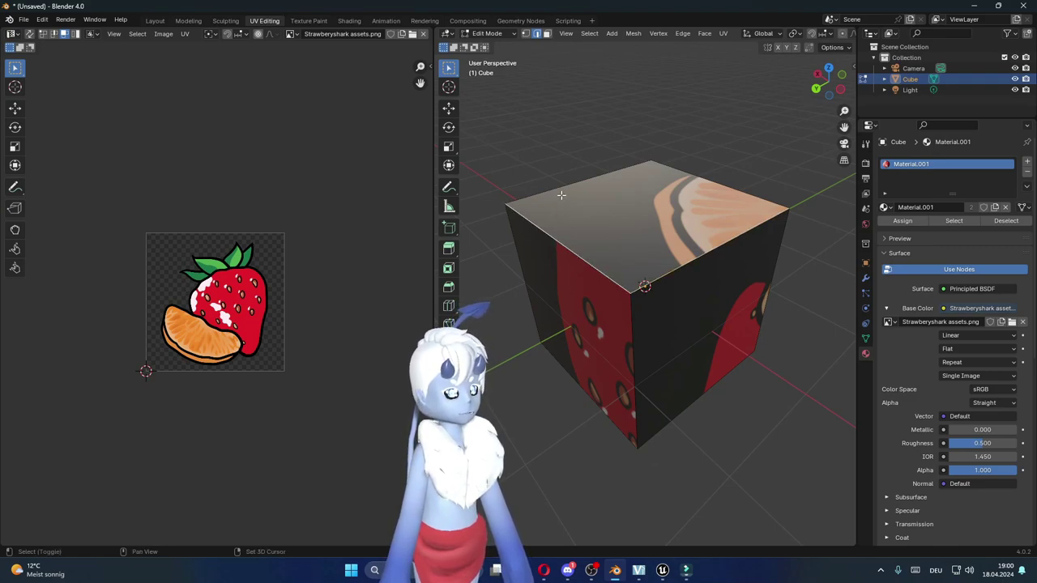
middle_drag(739, 303, 616, 291)
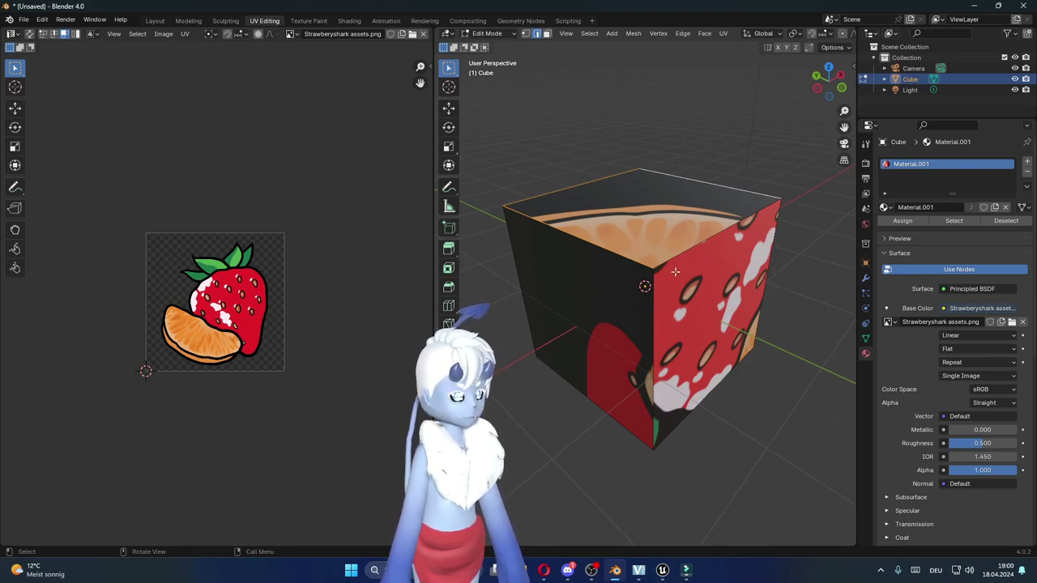
middle_drag(616, 298, 691, 283)
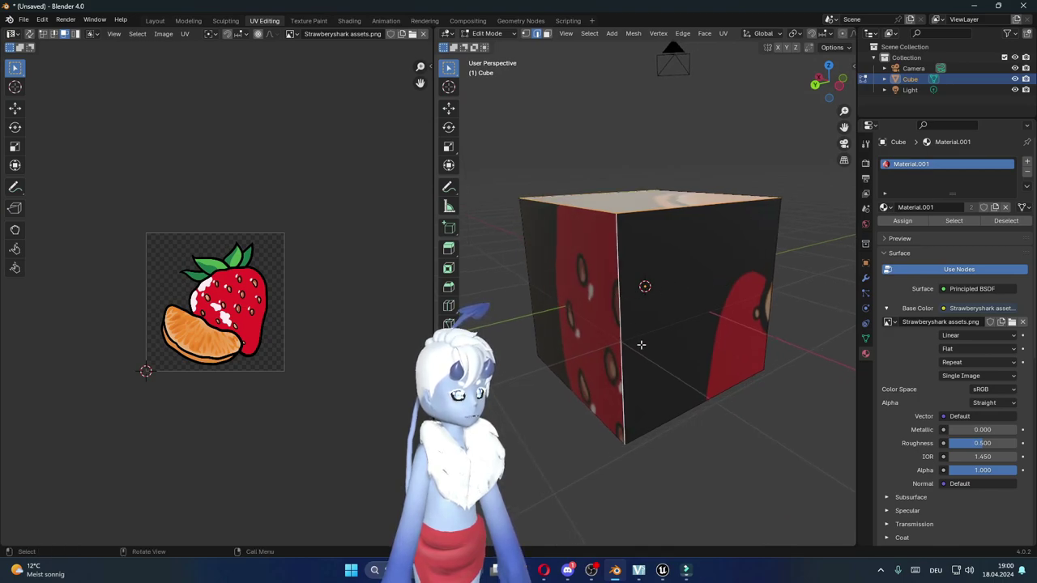
mouse_move(640, 345)
middle_down()
mouse_move(664, 331)
mouse_move(645, 285)
middle_up()
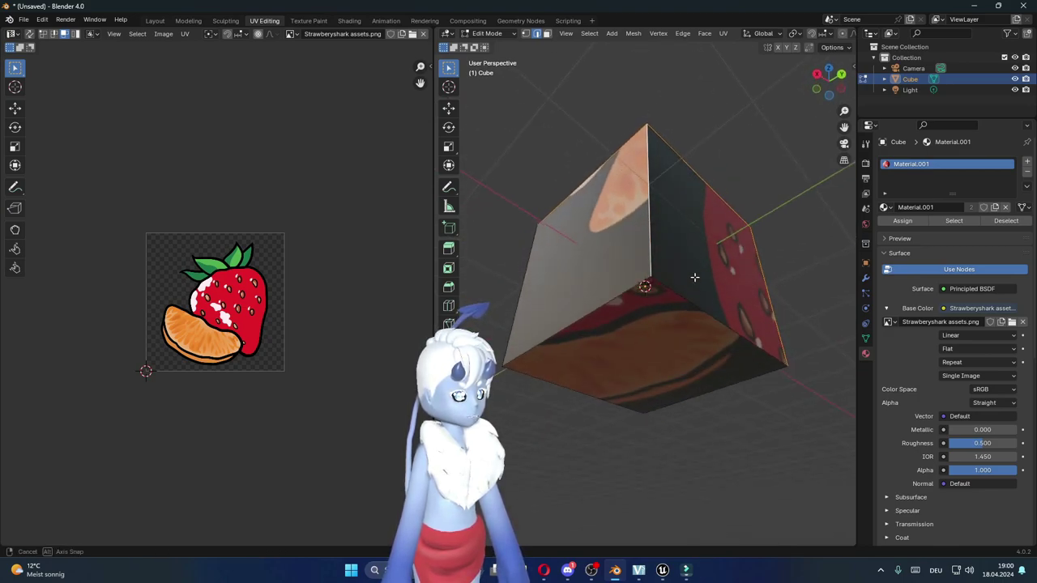
mouse_move(671, 407)
middle_down()
mouse_move(551, 359)
mouse_move(580, 287)
mouse_move(649, 299)
middle_up()
middle_drag(577, 258, 703, 259)
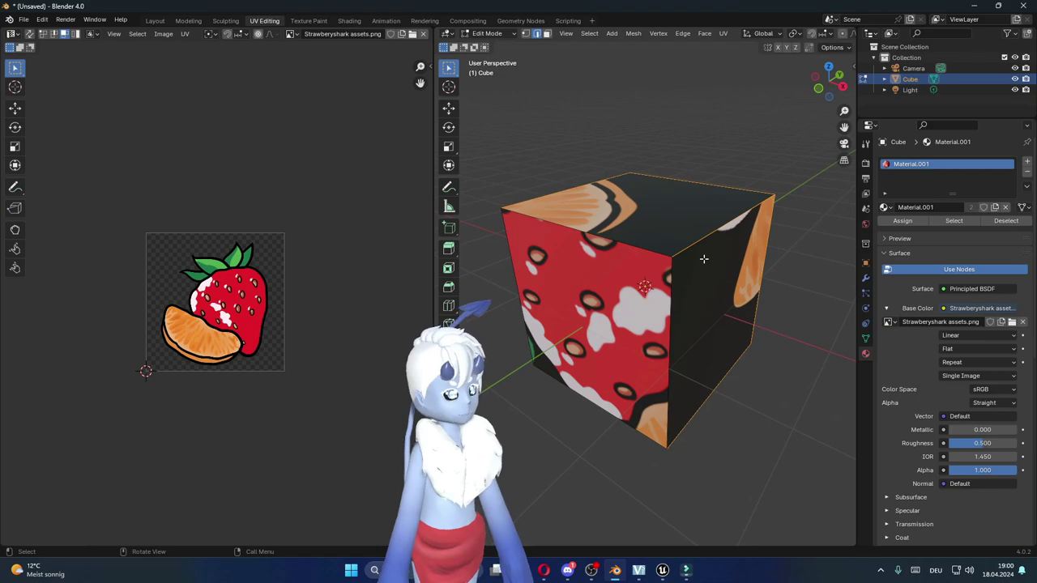
Mark the selected edges as a seam, then select the whole cube and unwrap it again.
right_click(702, 258)
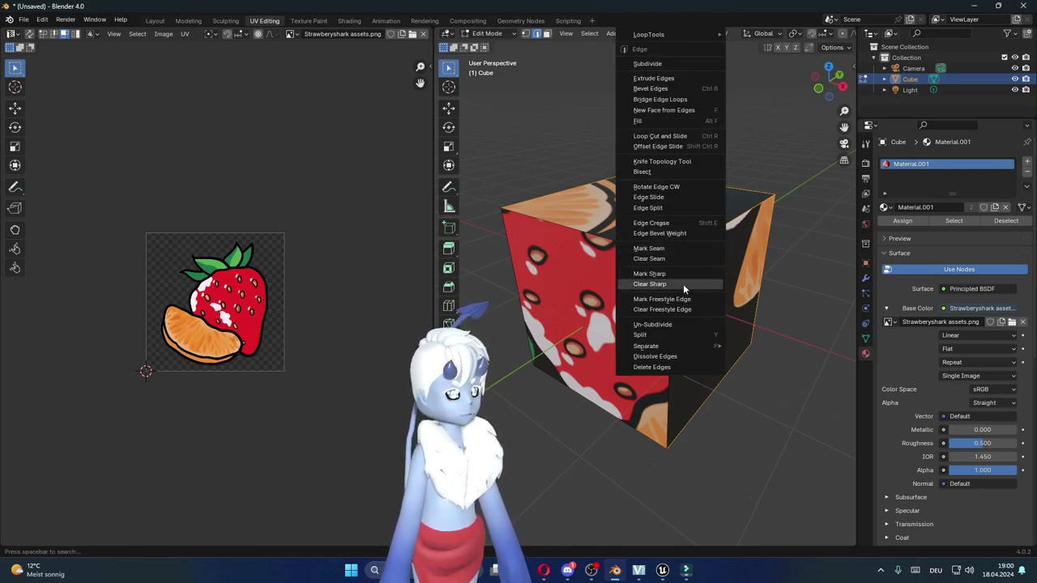
click(649, 247)
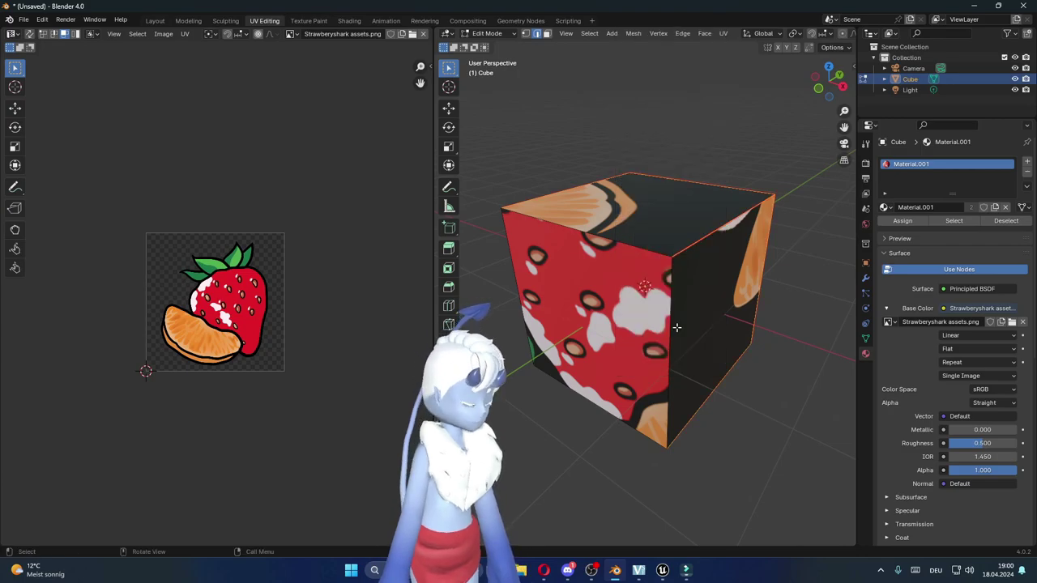
key(a)
key(a)
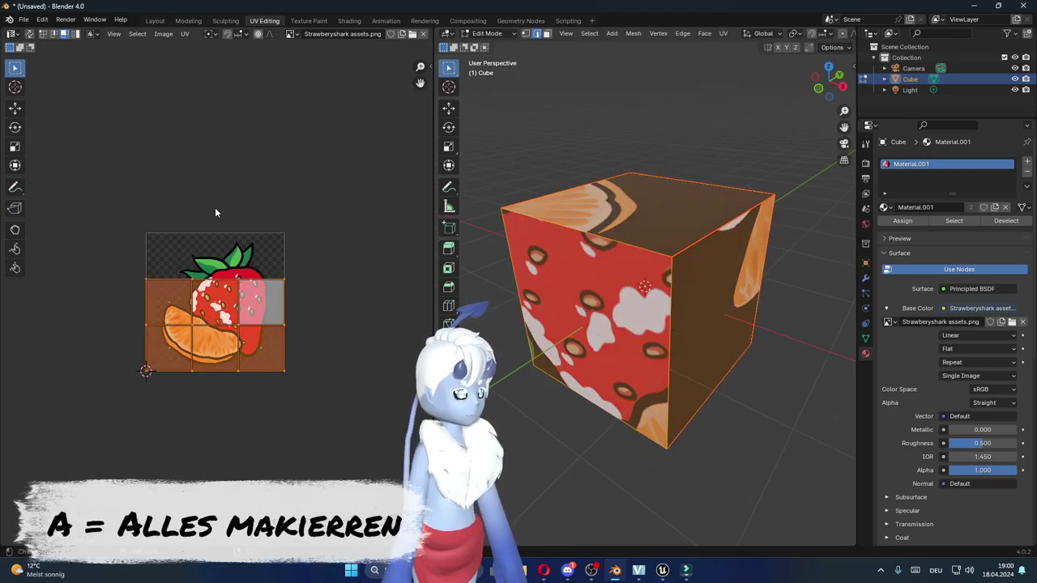
key(u)
click(218, 254)
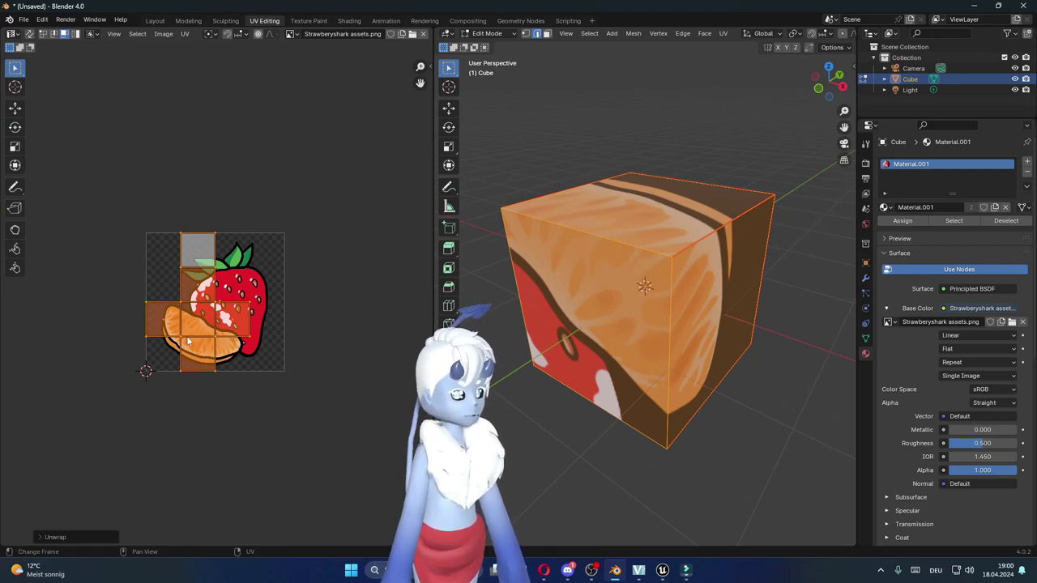
Deselect, then box-select all the cube's UV islands in the UV editor.
scroll(187, 341, up, 3)
scroll(171, 304, up, 2)
scroll(113, 324, down, 1)
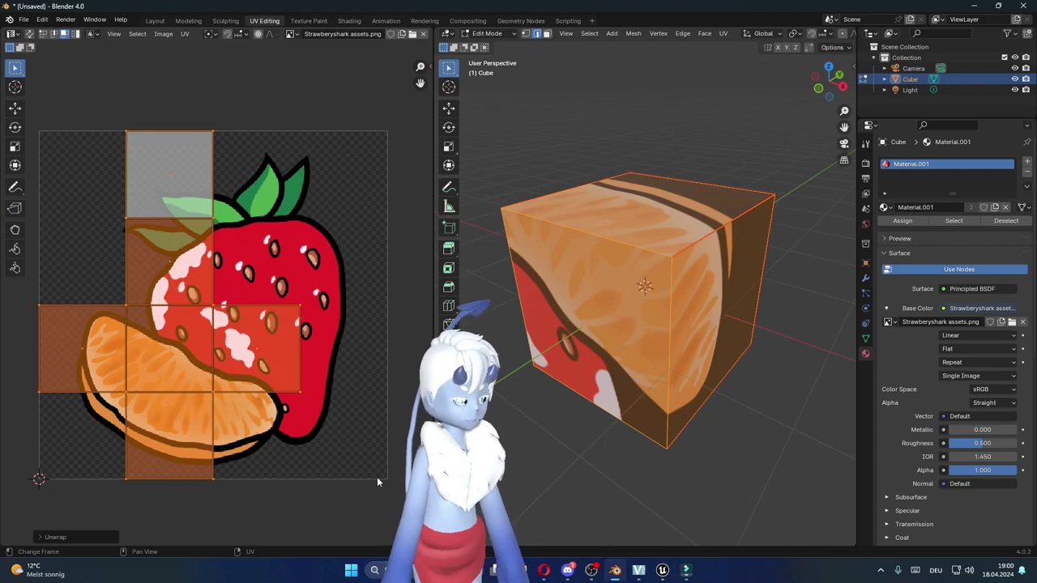
click(368, 395)
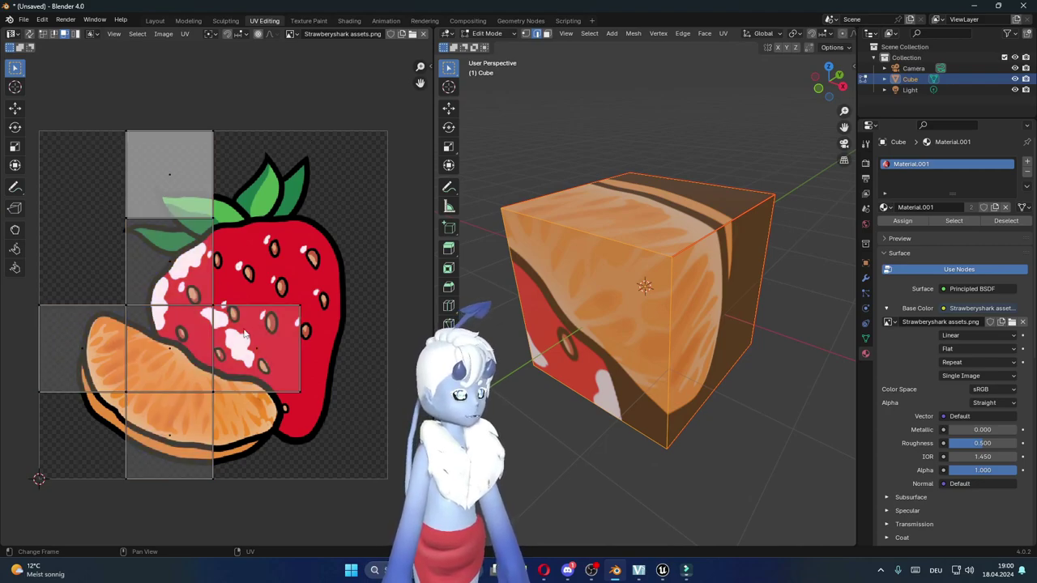
scroll(200, 270, down, 2)
drag(276, 142, 101, 508)
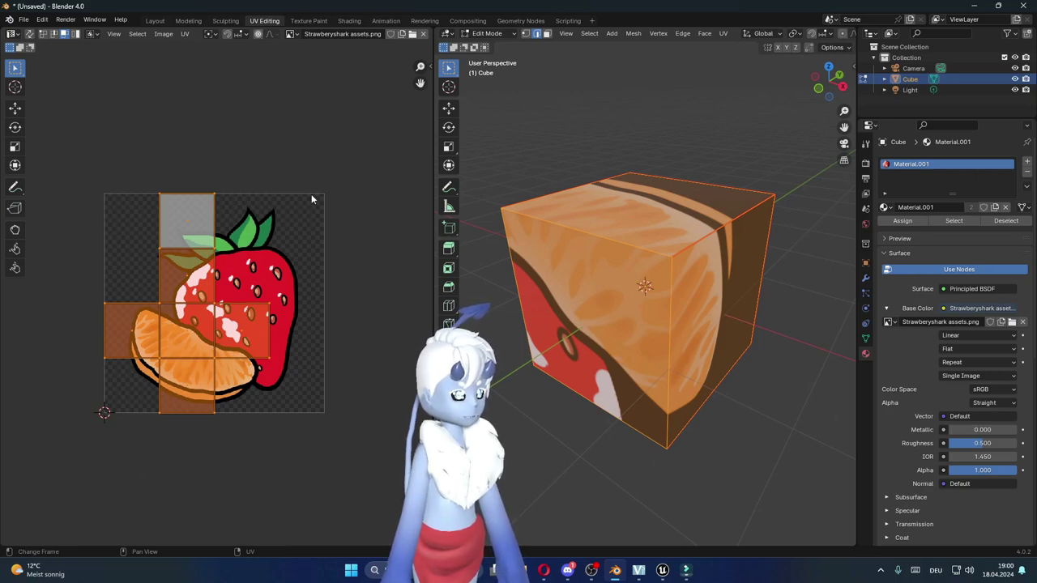
Drag the UV islands over the strawberry and orange artwork, then switch to the Texture Paint workspace.
click(14, 108)
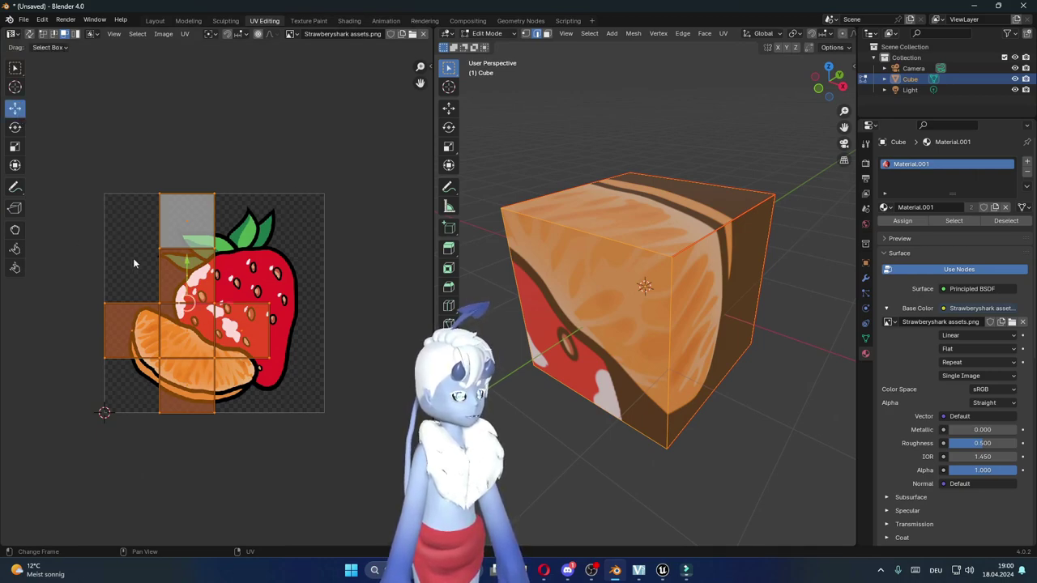
drag(227, 306, 170, 306)
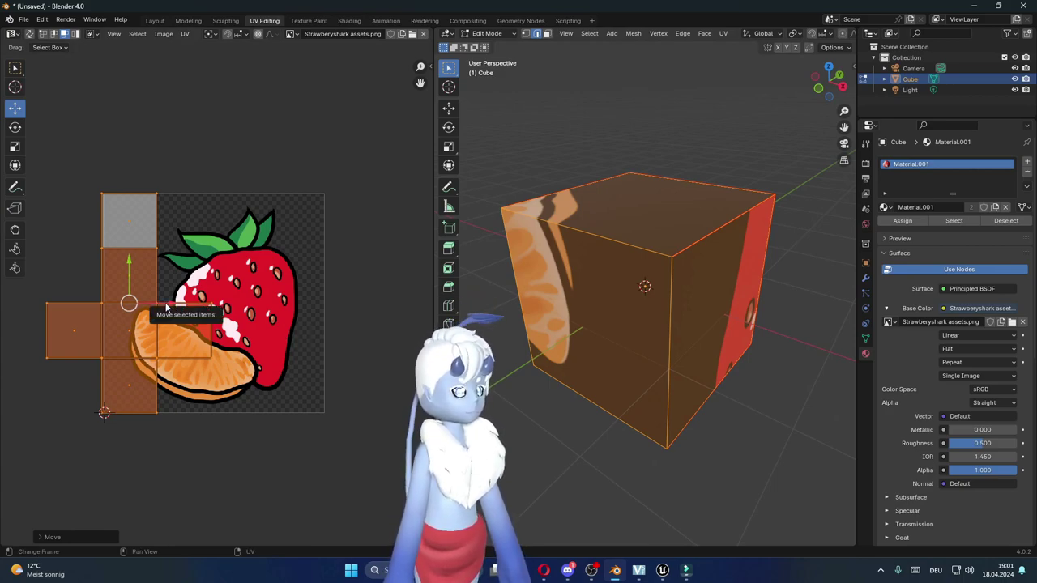
drag(157, 309, 131, 303)
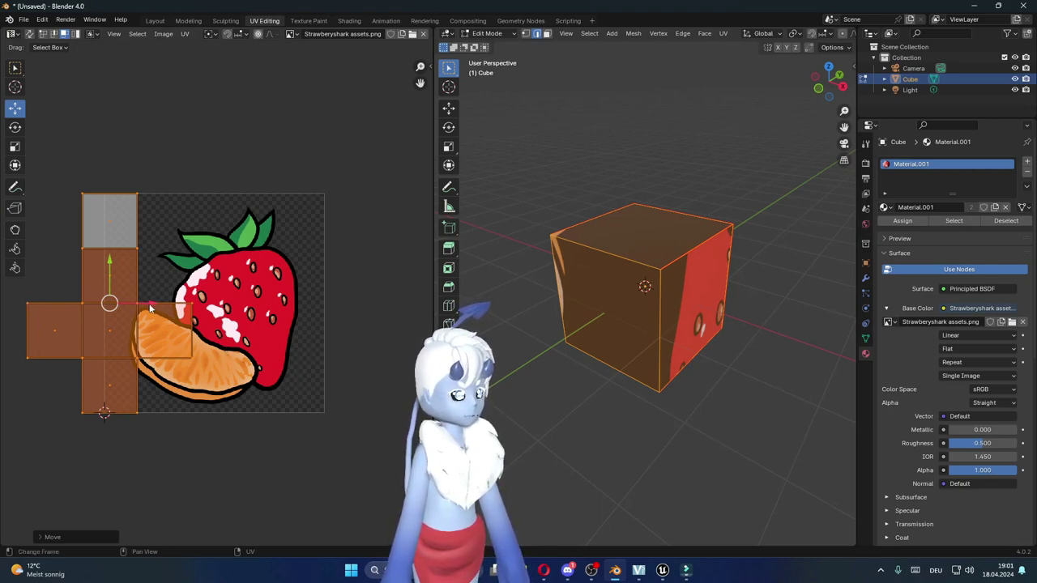
drag(150, 308, 237, 332)
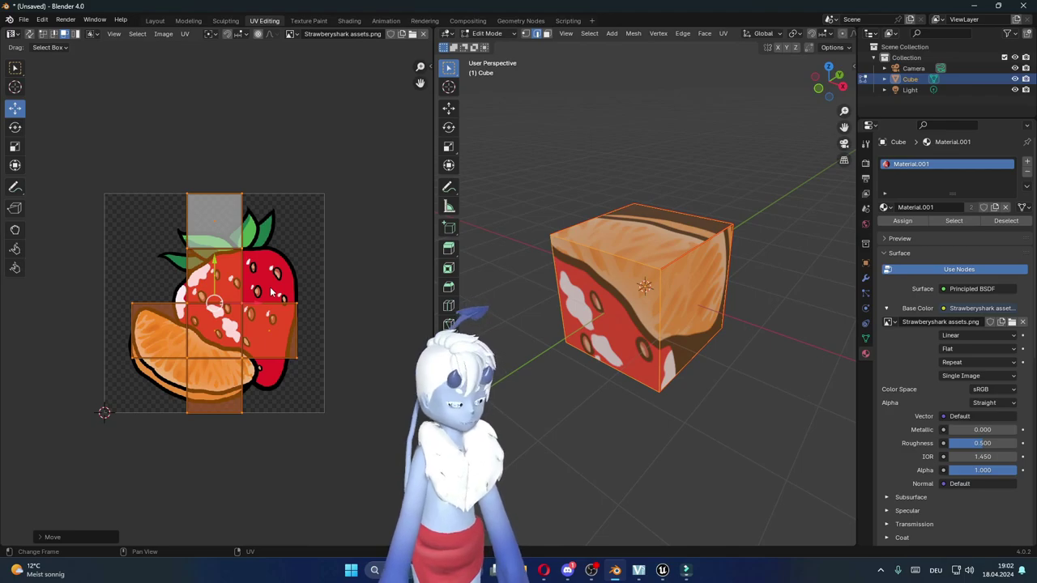
click(298, 25)
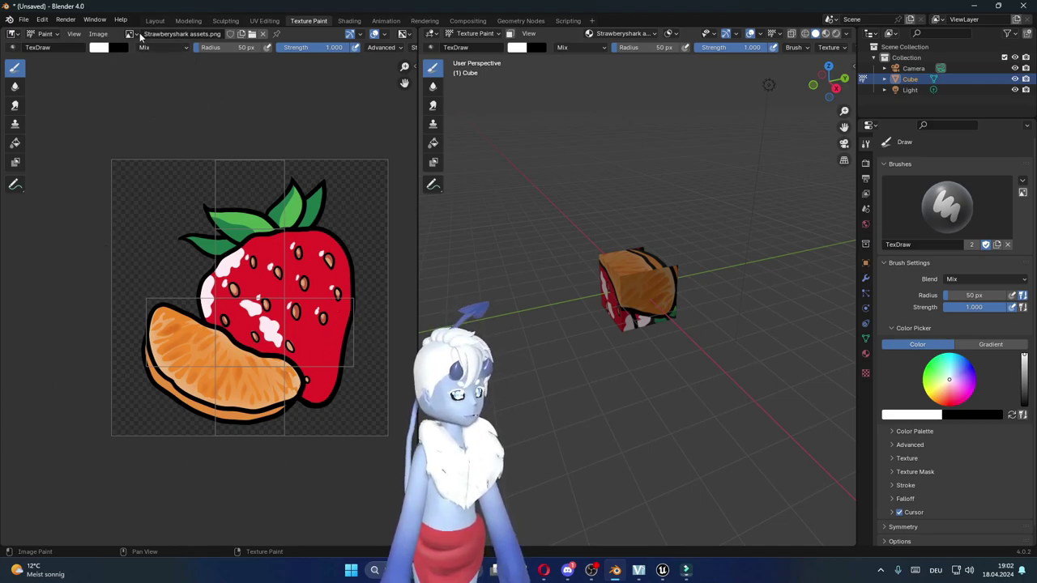
Replace Material.001 with a new material whose Base Color uses an Image Texture.
click(864, 354)
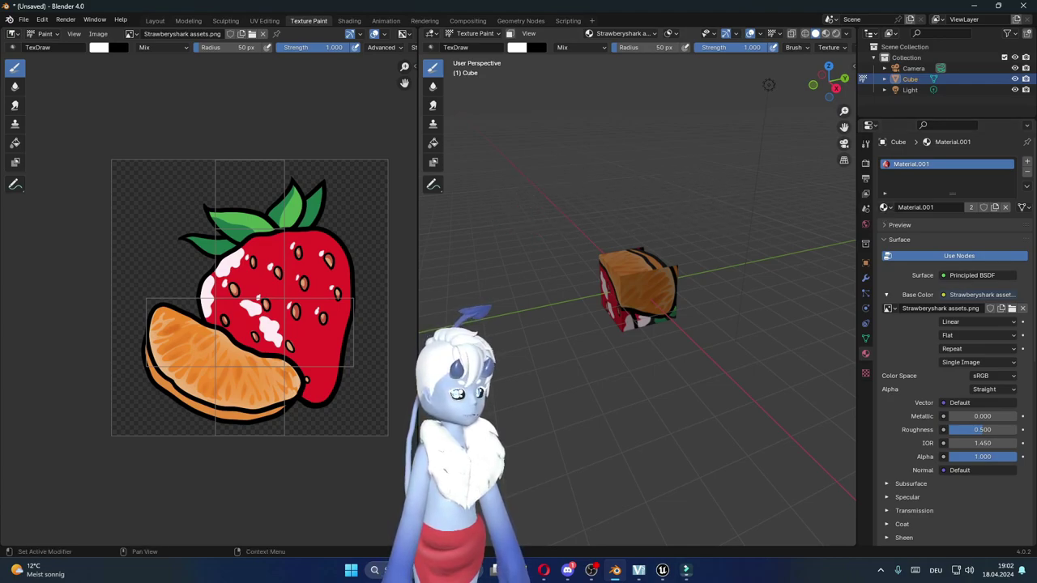
click(1027, 174)
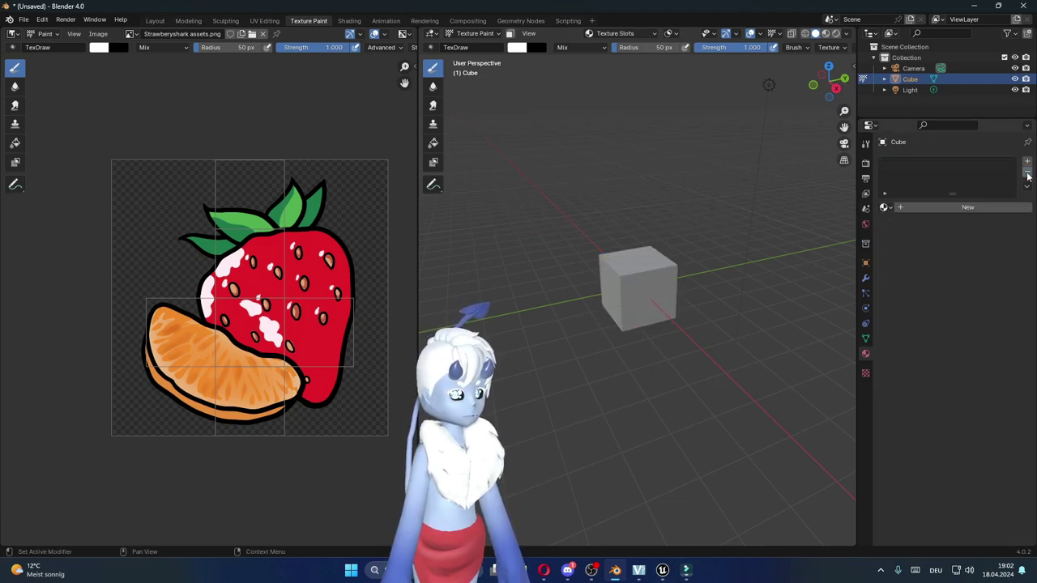
click(909, 209)
click(944, 295)
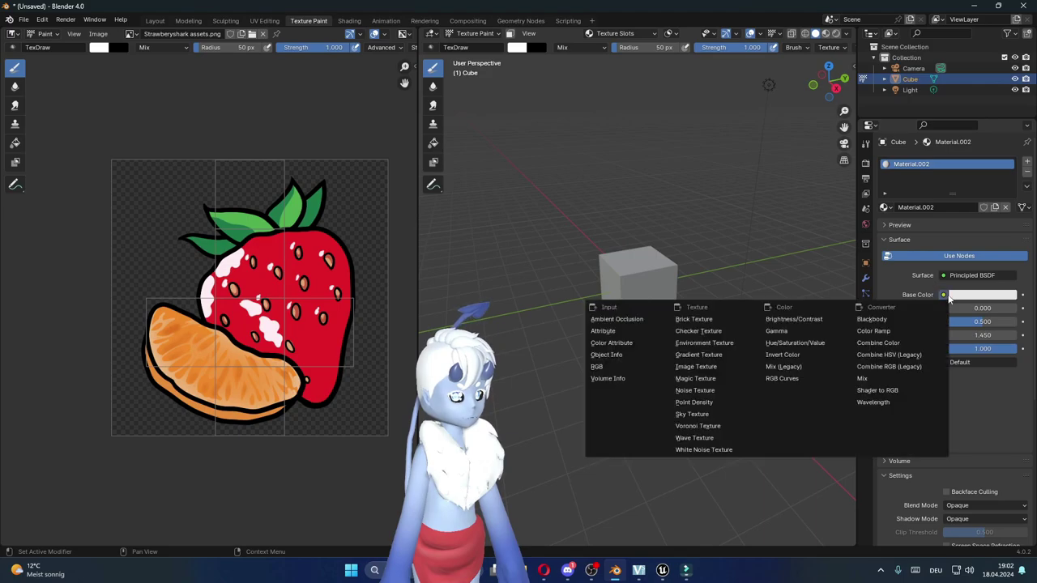
click(695, 366)
Create a new image named 'test' filled with light blue for the Base Color.
click(933, 308)
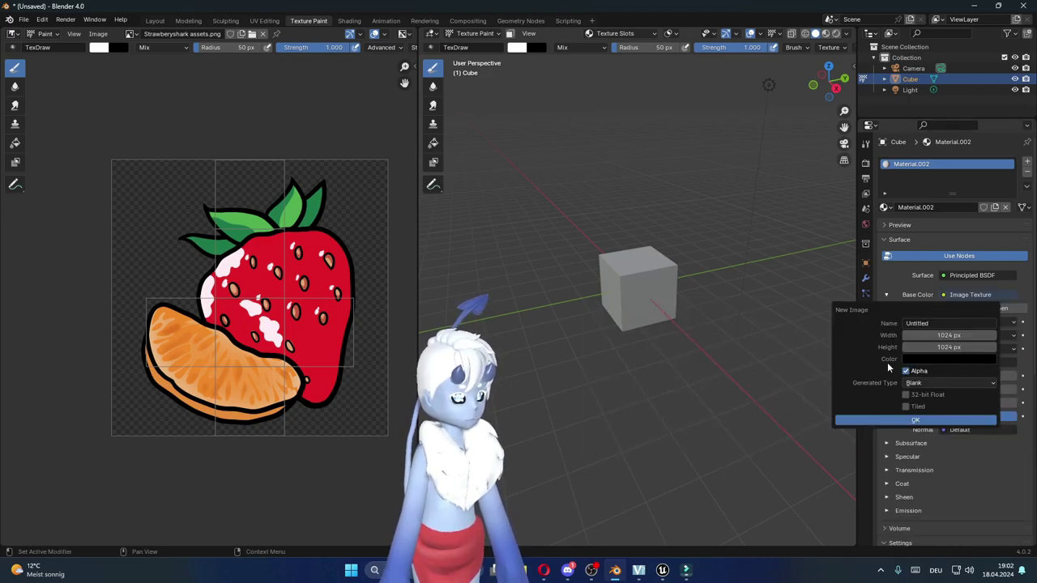
click(933, 325)
text(te)
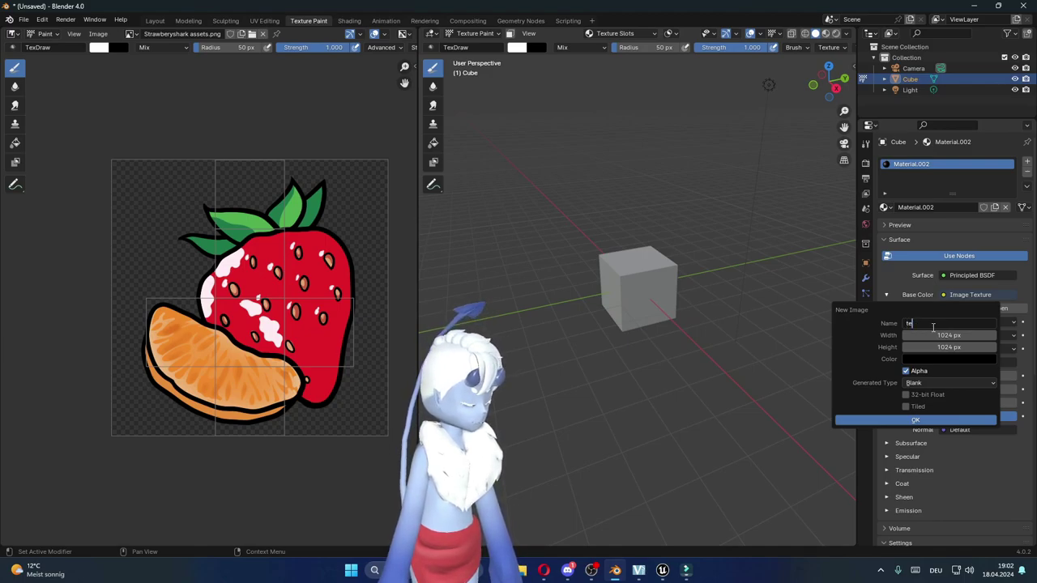
text(st)
click(924, 359)
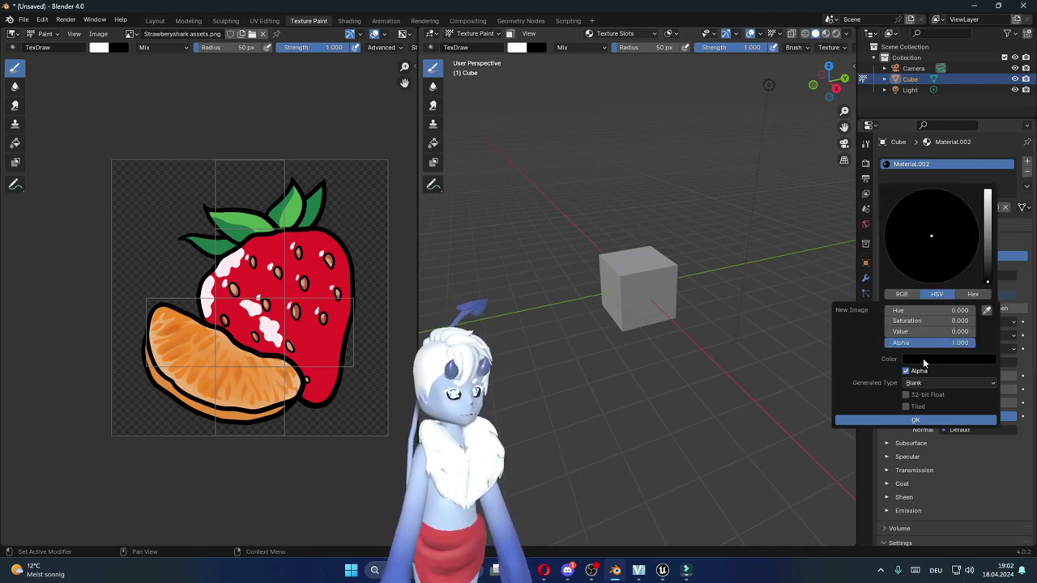
mouse_move(987, 263)
mouse_down()
mouse_move(988, 245)
mouse_move(944, 214)
mouse_up()
drag(987, 245, 988, 207)
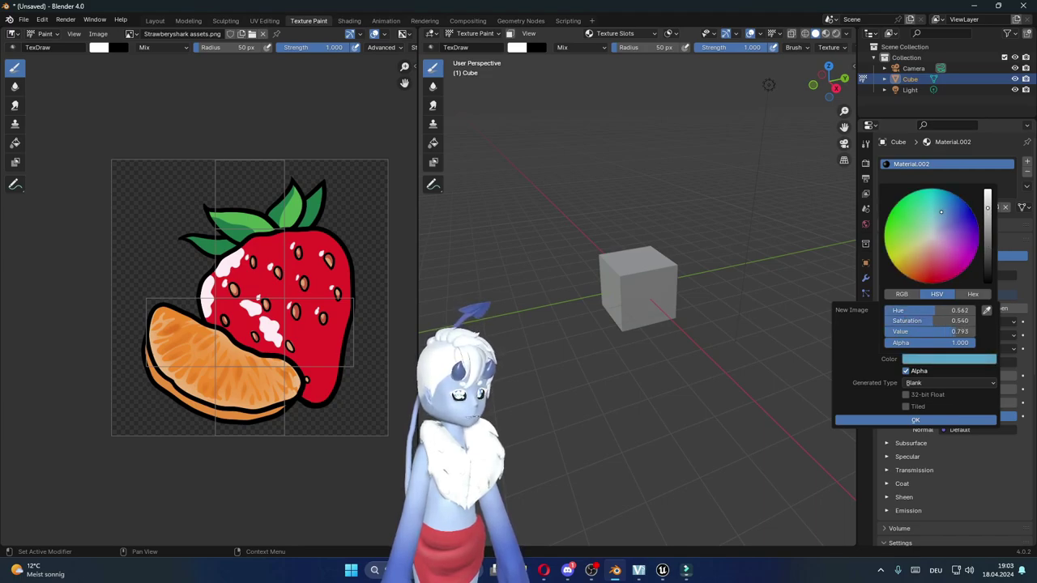
click(915, 420)
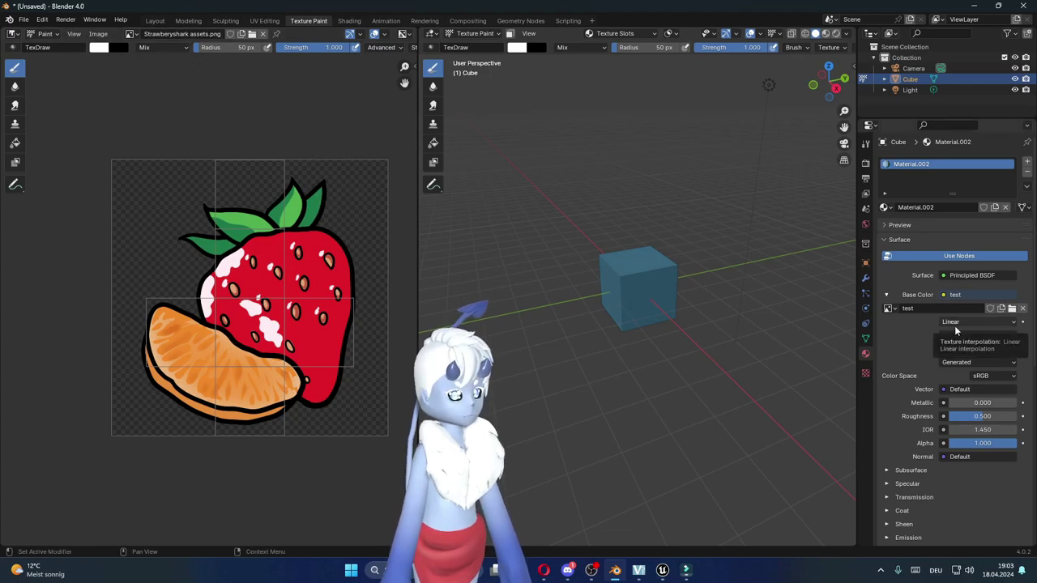
Display the 'test' image in the image editor and orbit around the blue cube.
click(136, 35)
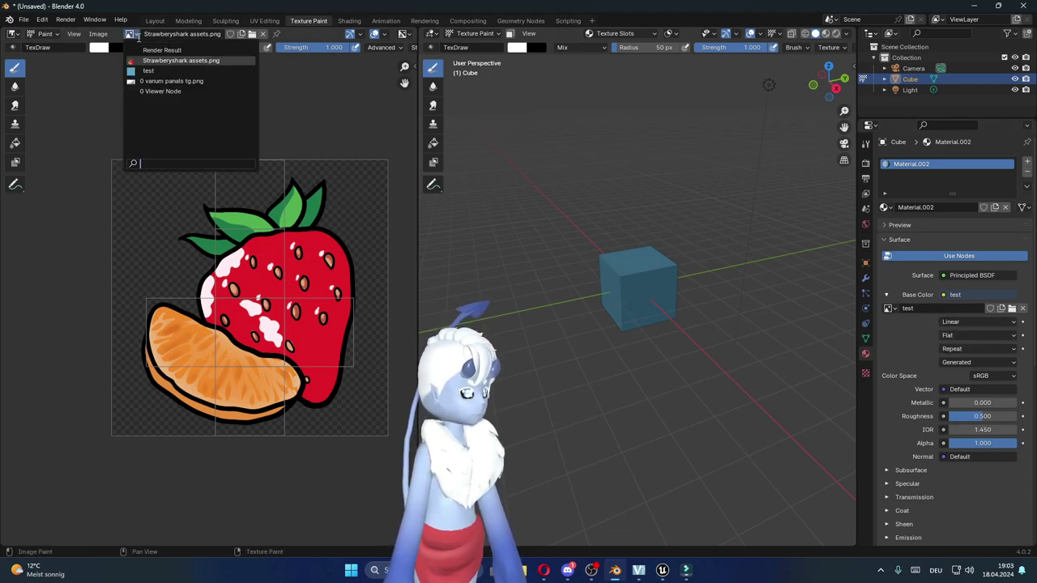
click(148, 70)
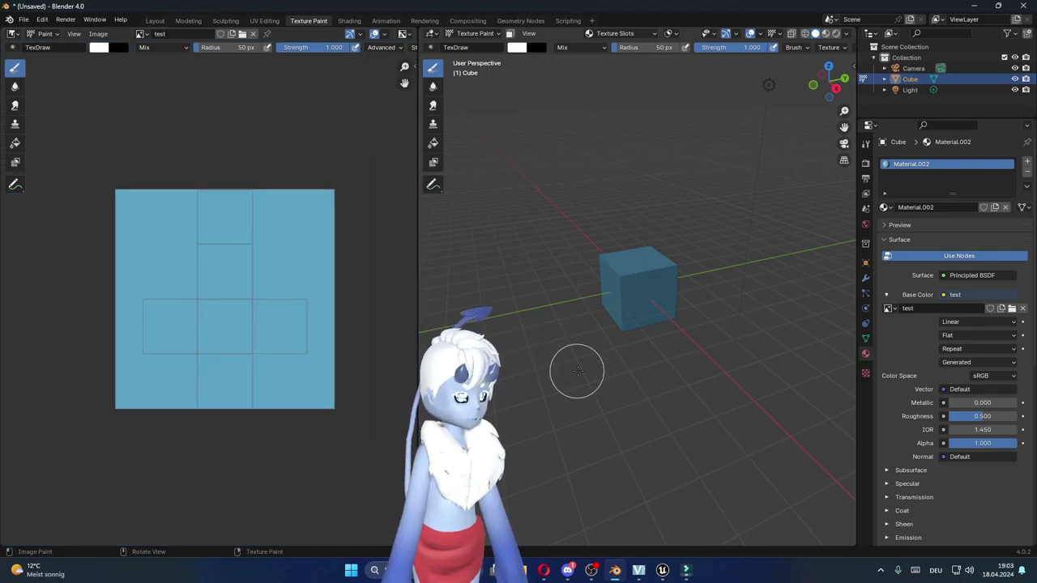
middle_drag(647, 406, 654, 412)
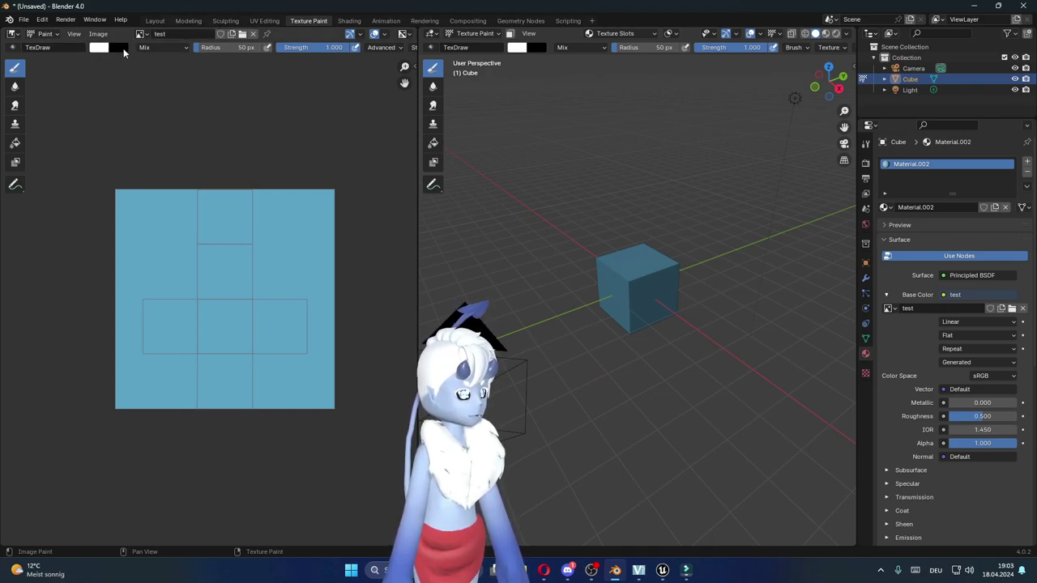
Set the brush colour to a dark blue-violet and paint one dot in the texture's centre.
click(99, 47)
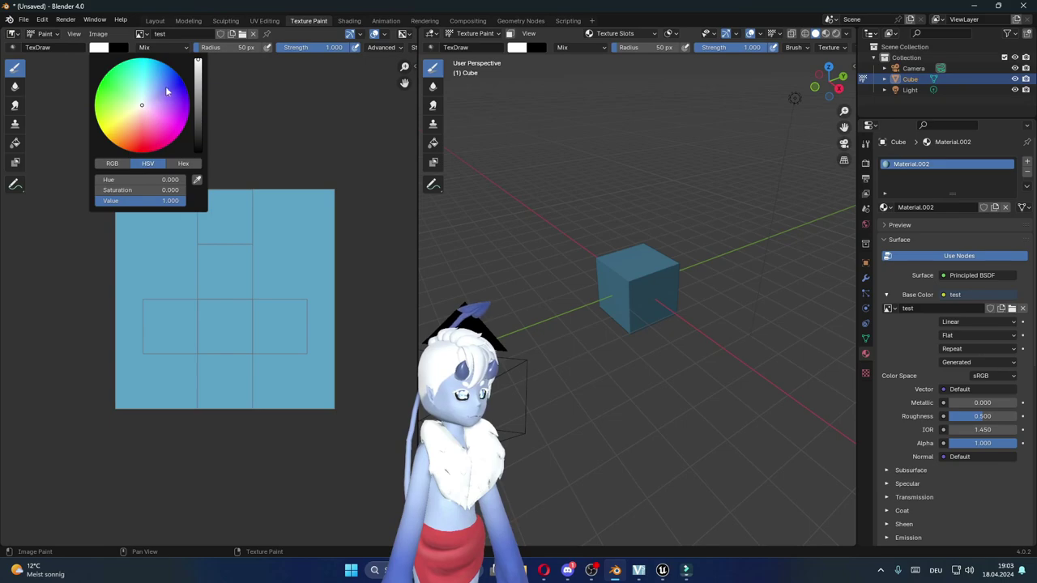
click(175, 86)
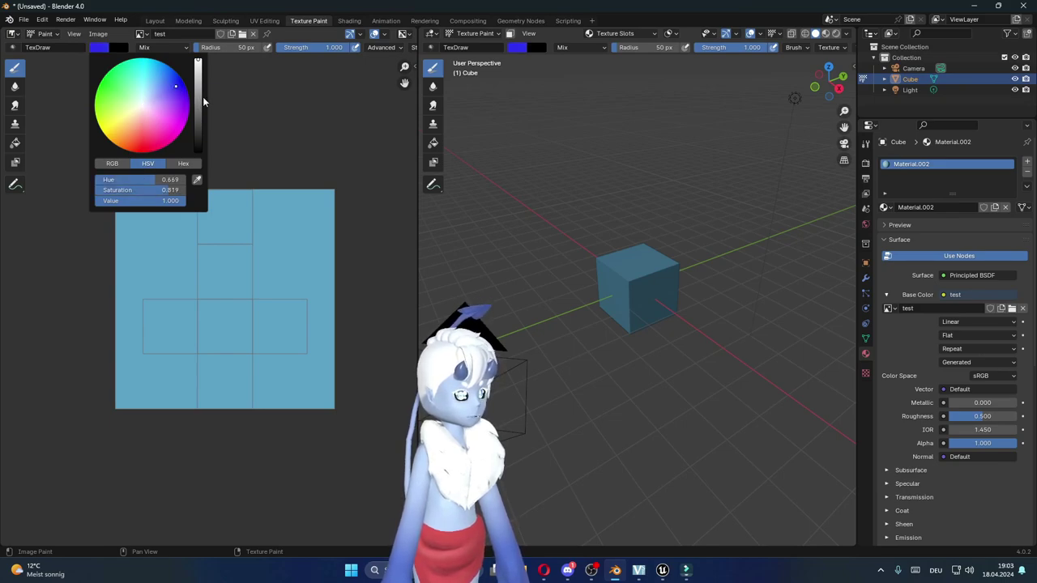
click(202, 97)
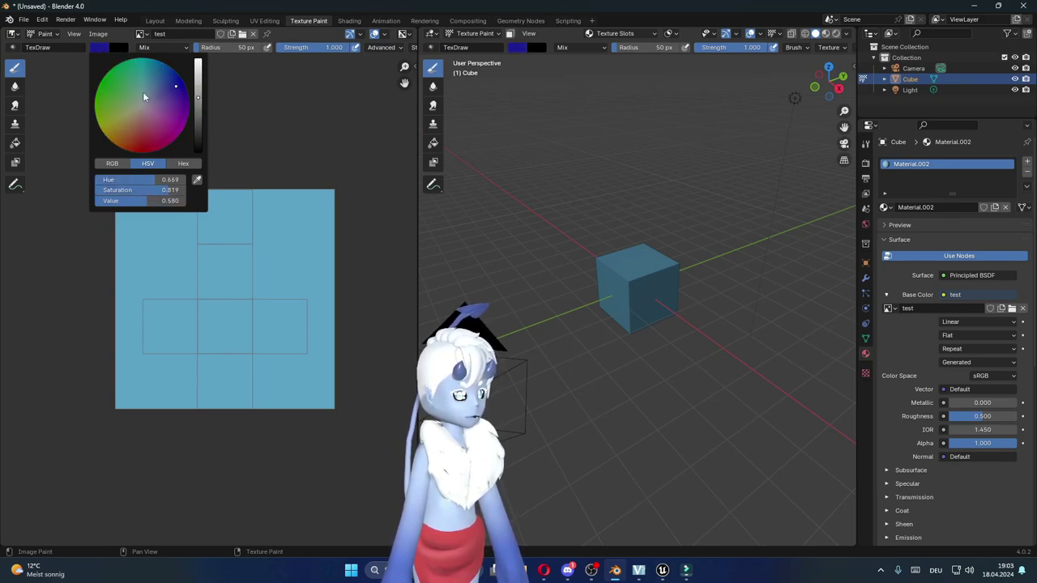
click(102, 49)
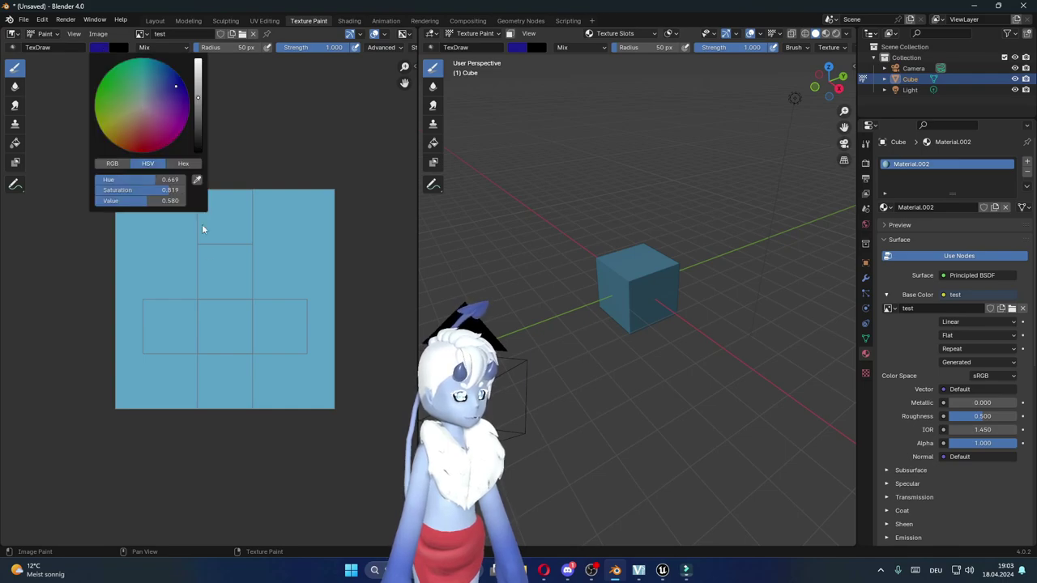
click(109, 49)
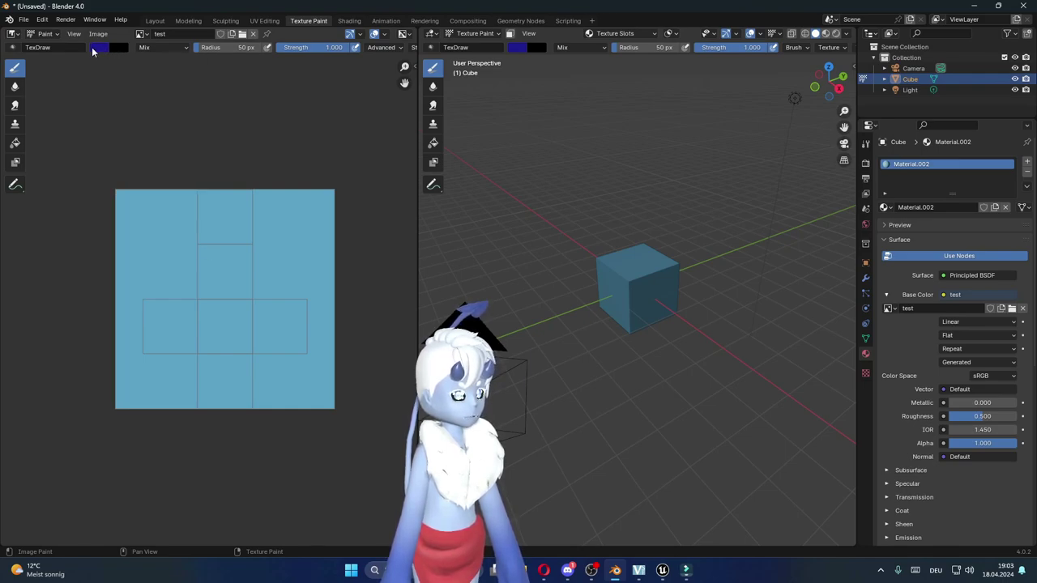
click(96, 48)
drag(198, 92, 197, 83)
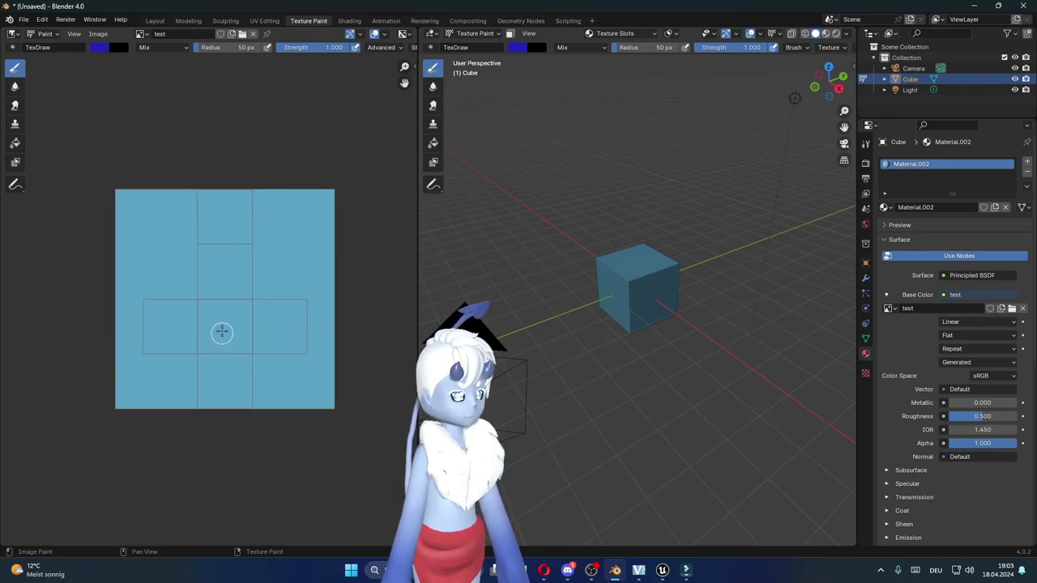
click(225, 328)
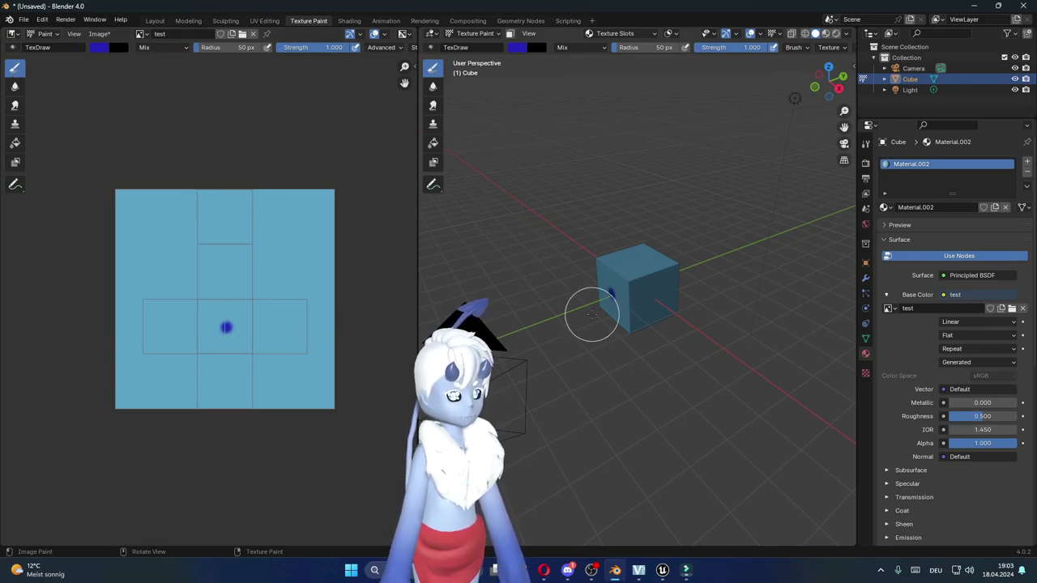
Zoom into the test image and open the sidebar showing TexDraw settings: Mix, 50 px, strength 1.000.
middle_drag(592, 314, 682, 301)
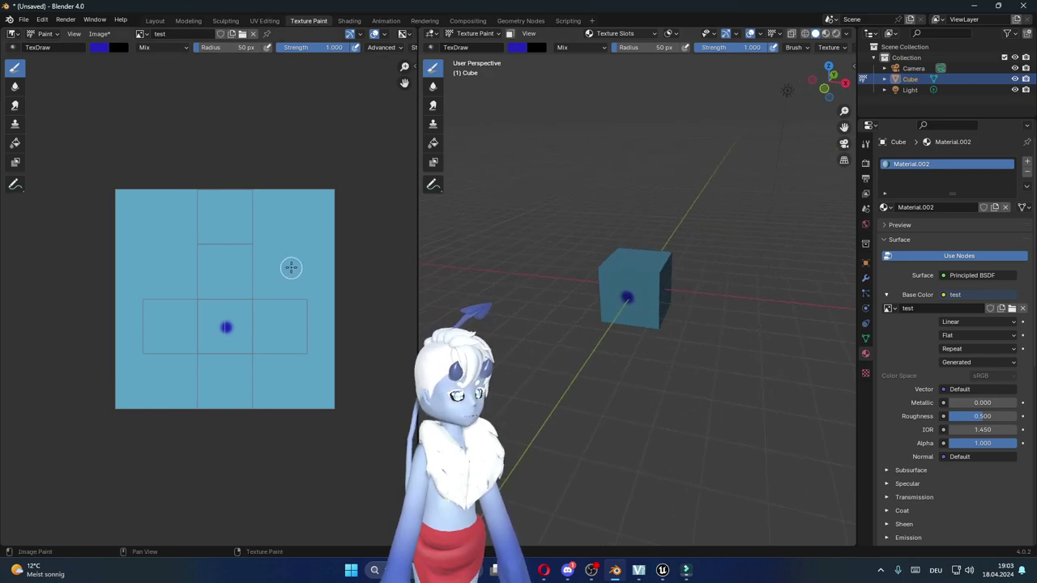
scroll(250, 320, up, 1)
scroll(253, 367, up, 2)
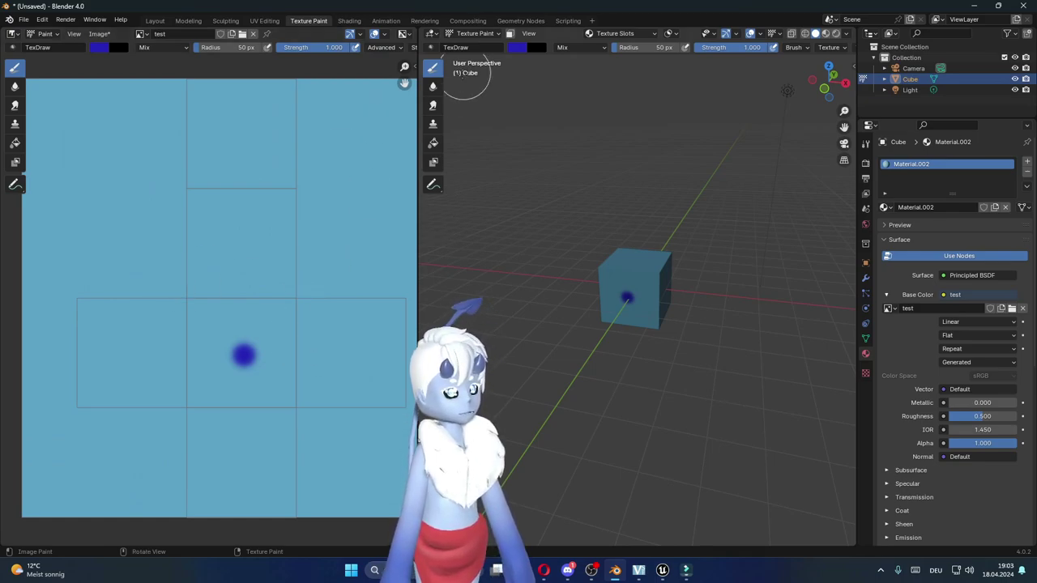
drag(411, 67, 285, 66)
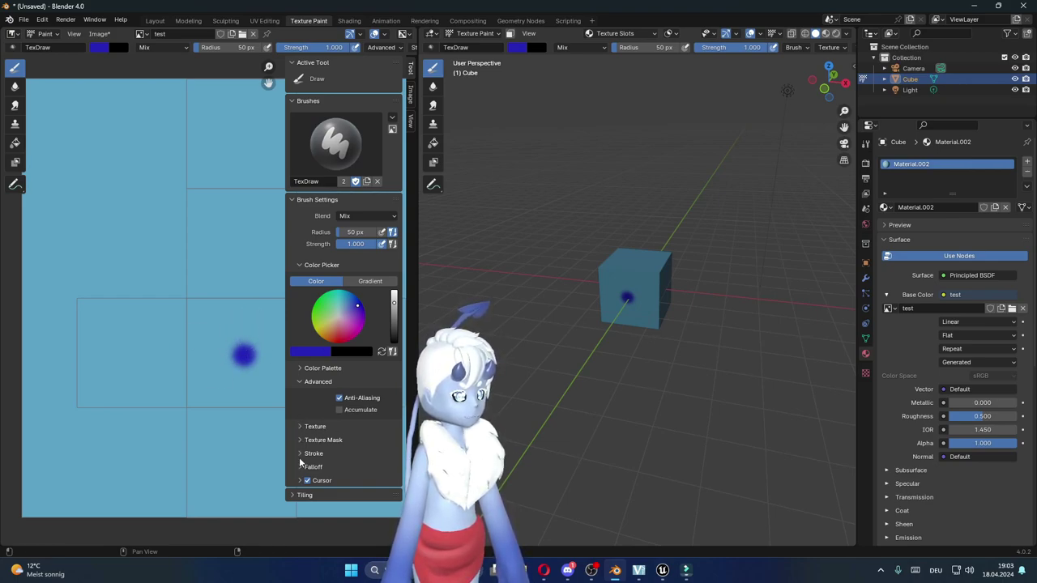
Set the brush falloff to the Constant curve preset for a hard edge.
click(301, 463)
scroll(303, 461, down, 3)
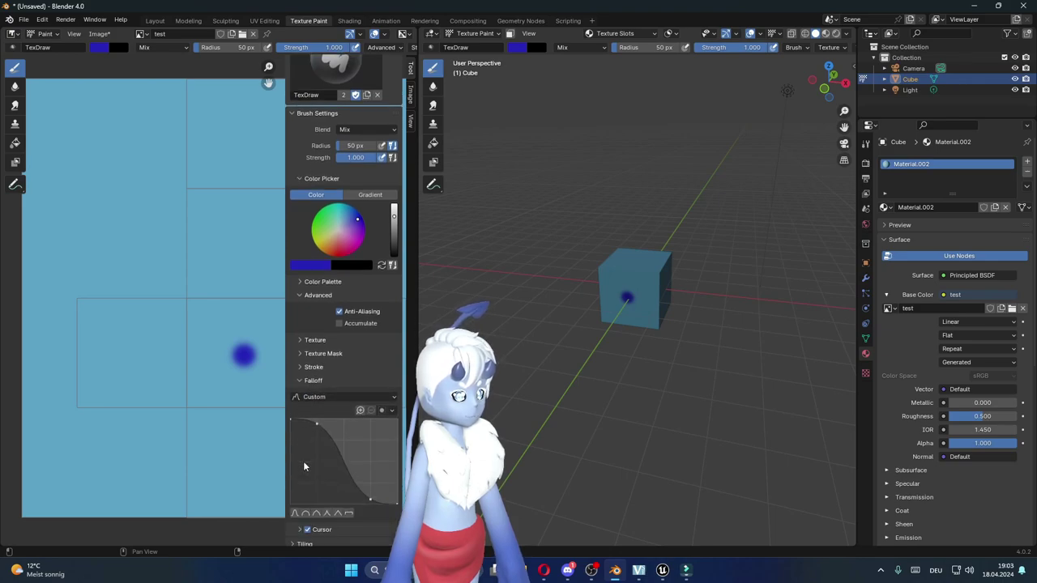
click(316, 509)
click(326, 509)
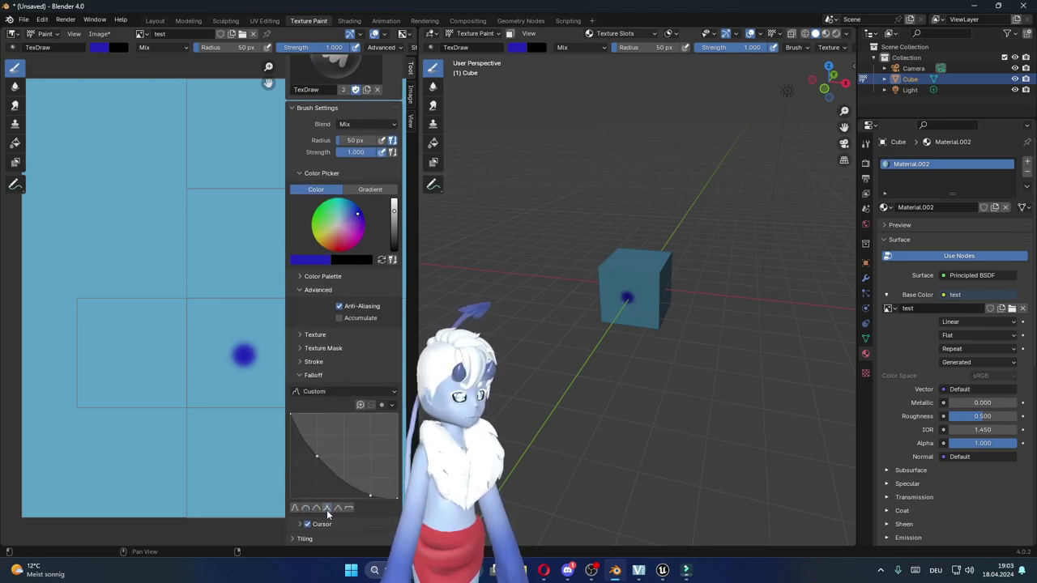
click(336, 510)
click(304, 510)
click(316, 508)
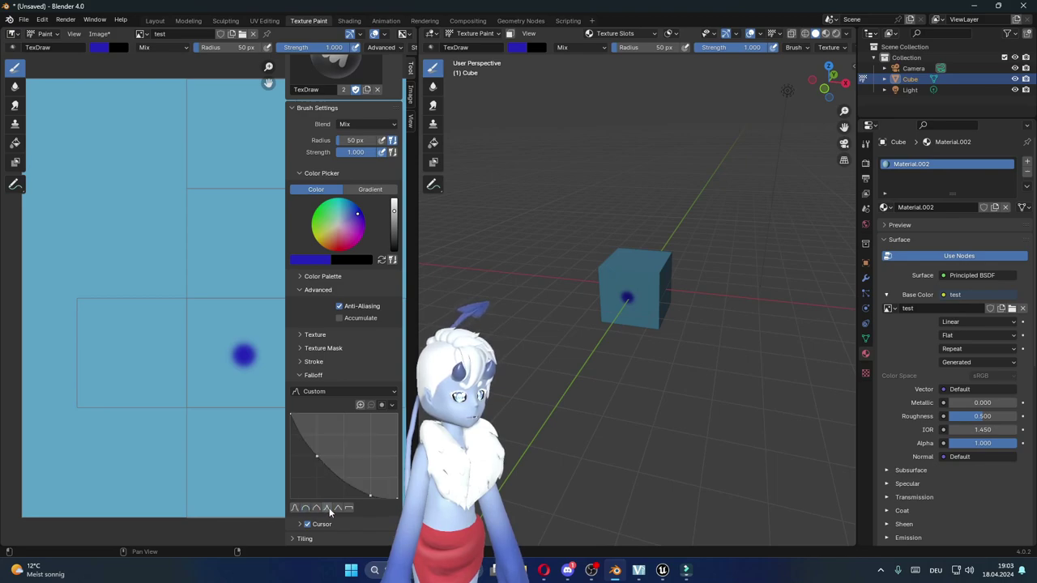
click(326, 510)
click(337, 511)
click(349, 508)
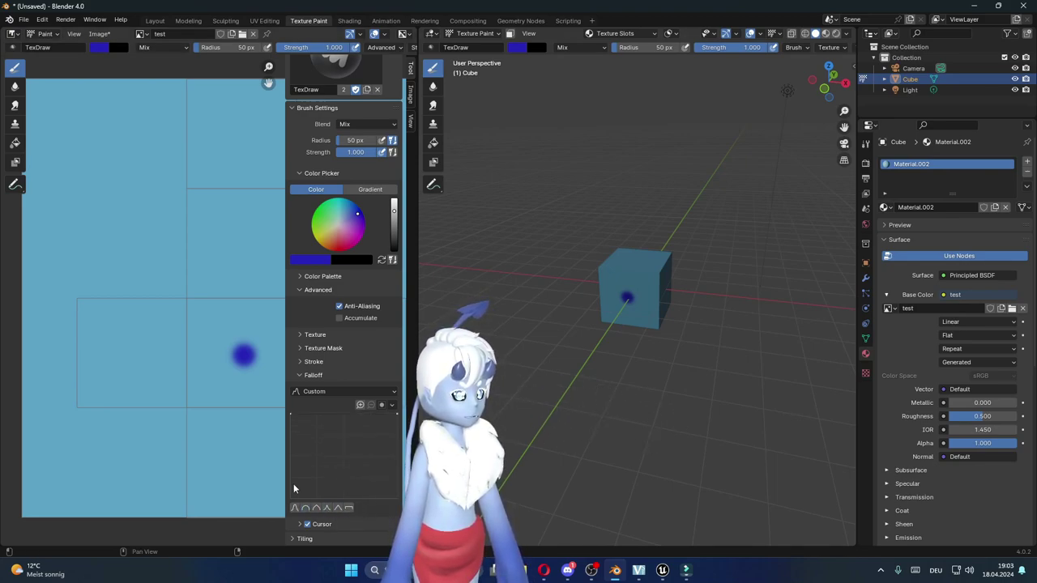
Repaint the soft blue spot as a solid, hard-edged dark-blue dot.
middle_drag(491, 444, 453, 437)
middle_drag(231, 317, 172, 313)
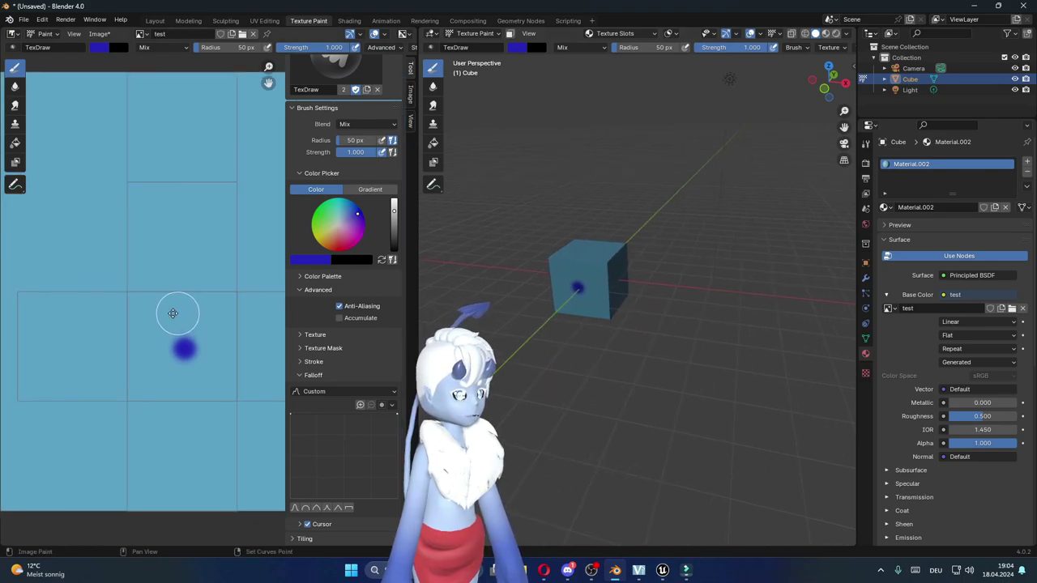
click(162, 351)
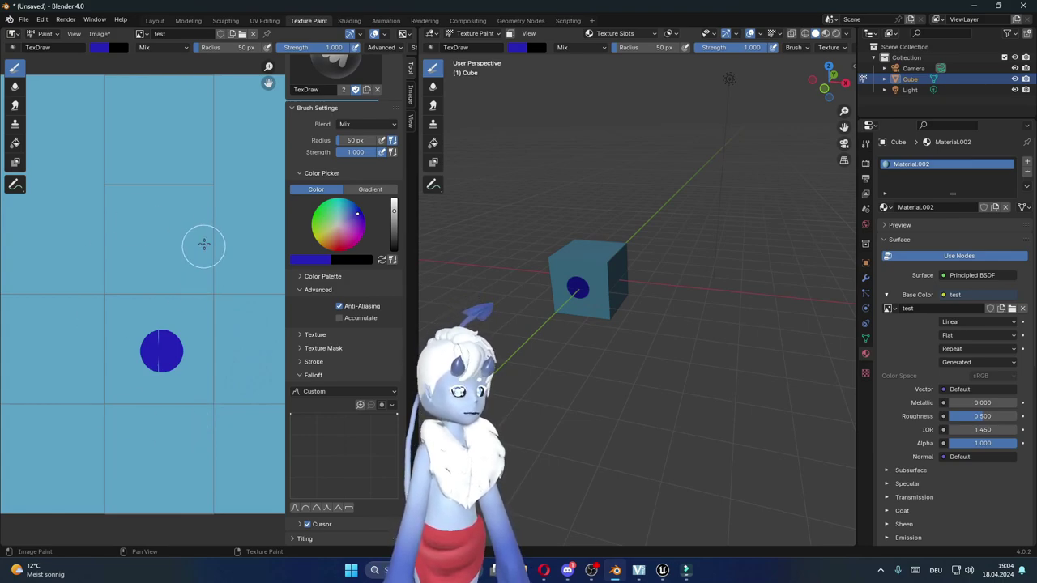
scroll(203, 243, up, 2)
scroll(198, 274, down, 3)
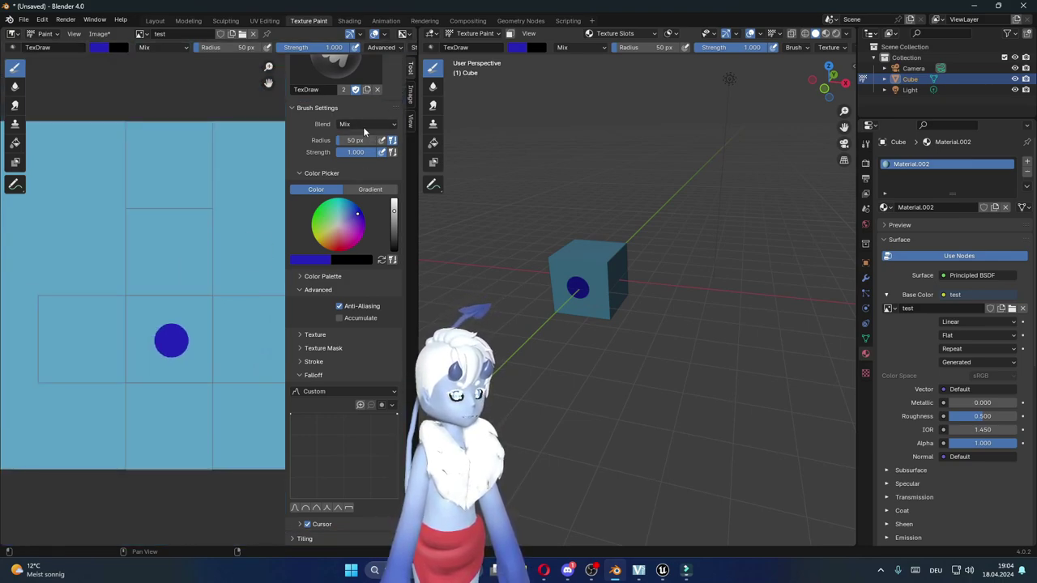
Set the brush radius to 20 px.
scroll(364, 132, up, 1)
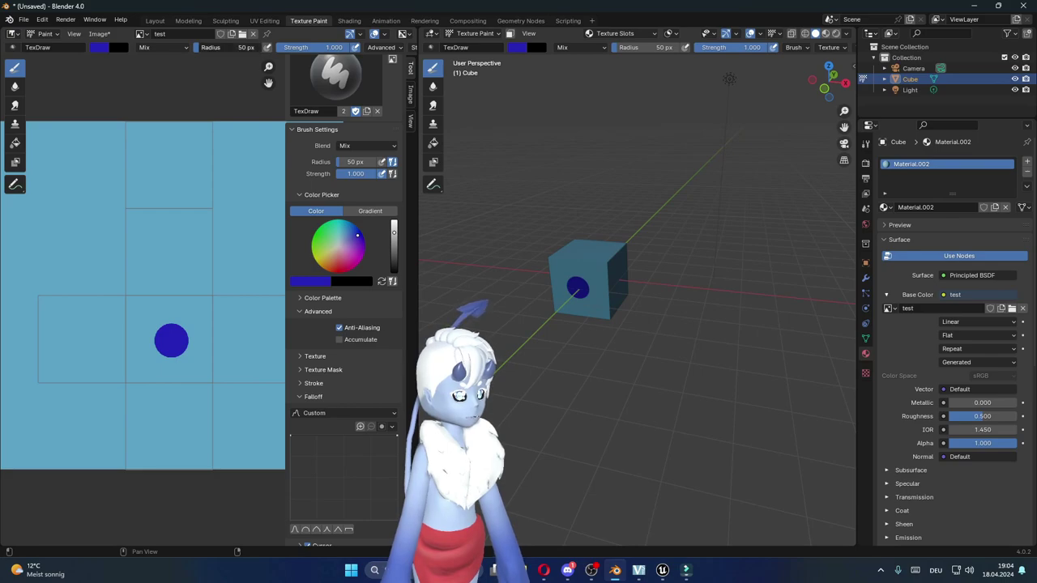
drag(243, 47, 227, 47)
click(230, 47)
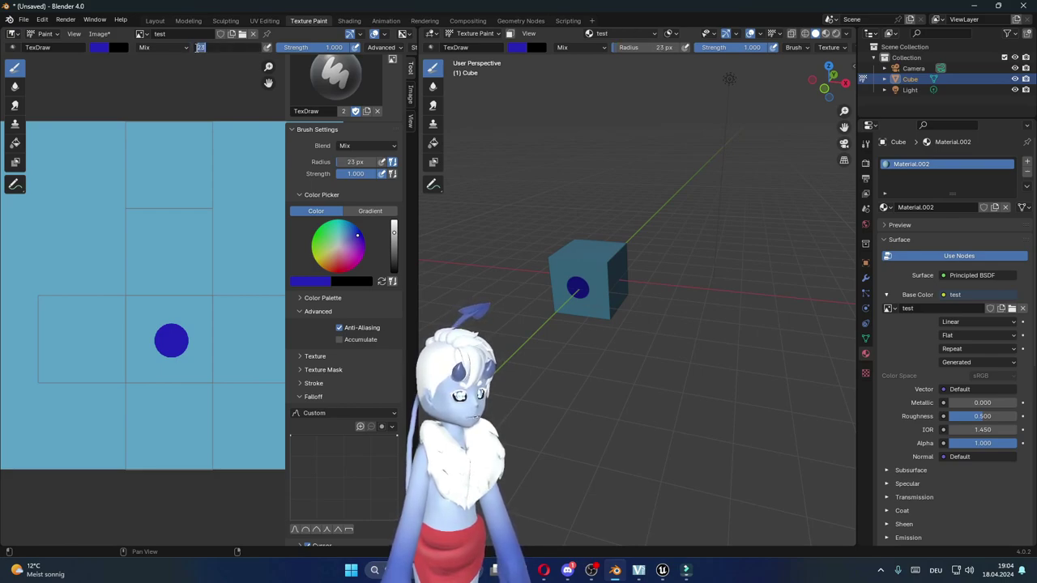
text(20)
key(Return)
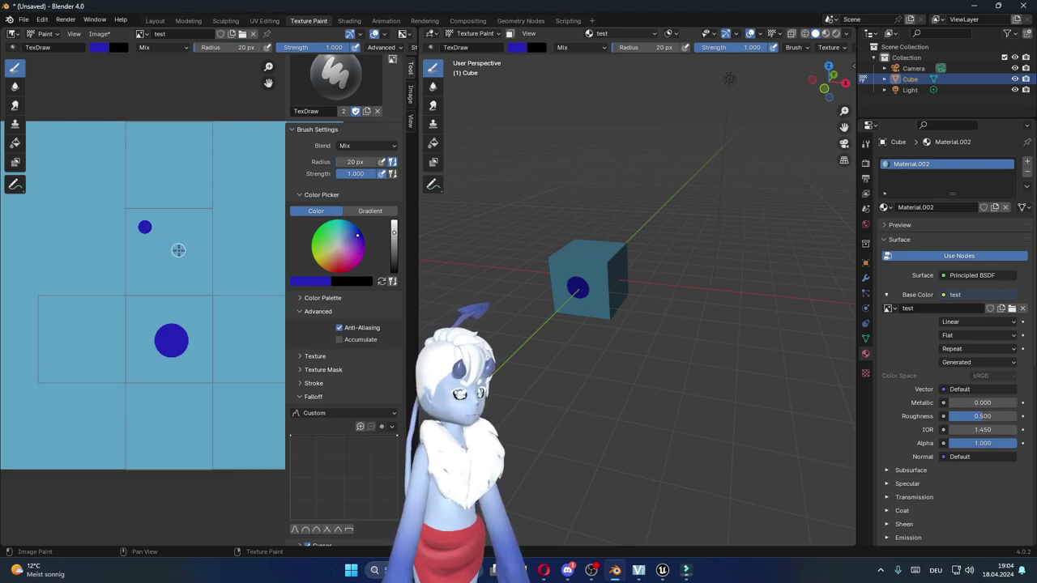
Paint dice pips on the cube, undoing a misplaced dot, and finish the five-pip bottom tile.
mouse_move(562, 309)
middle_down()
mouse_move(602, 150)
mouse_move(642, 231)
middle_up()
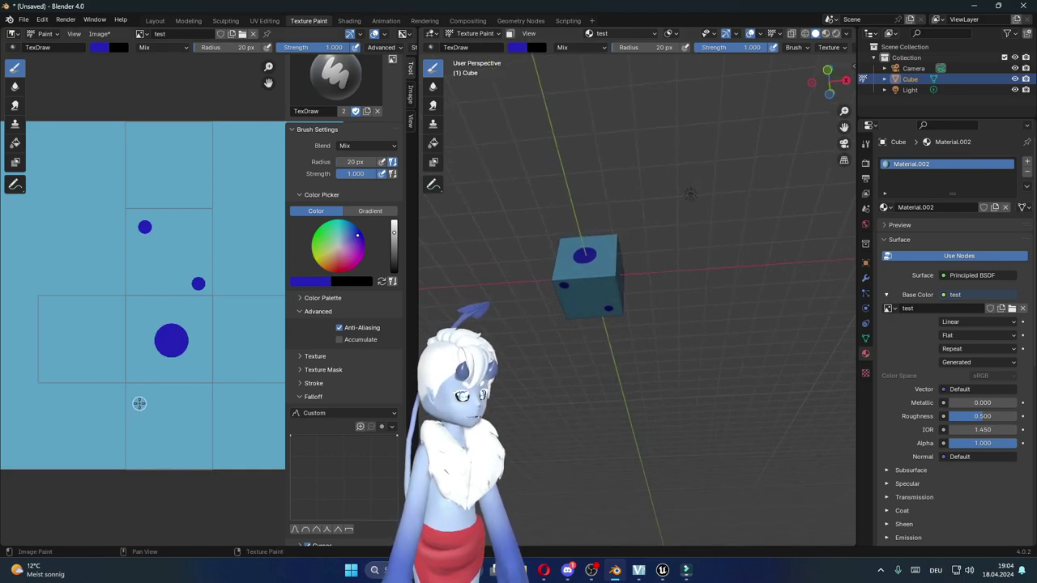
middle_drag(497, 267, 539, 366)
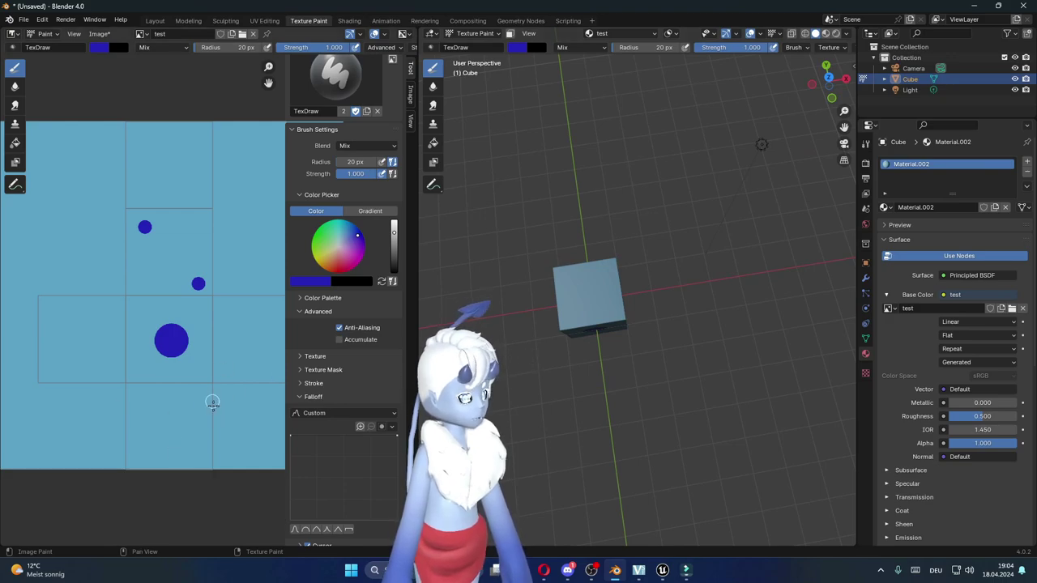
mouse_move(502, 430)
middle_down()
mouse_move(557, 443)
mouse_move(564, 369)
middle_up()
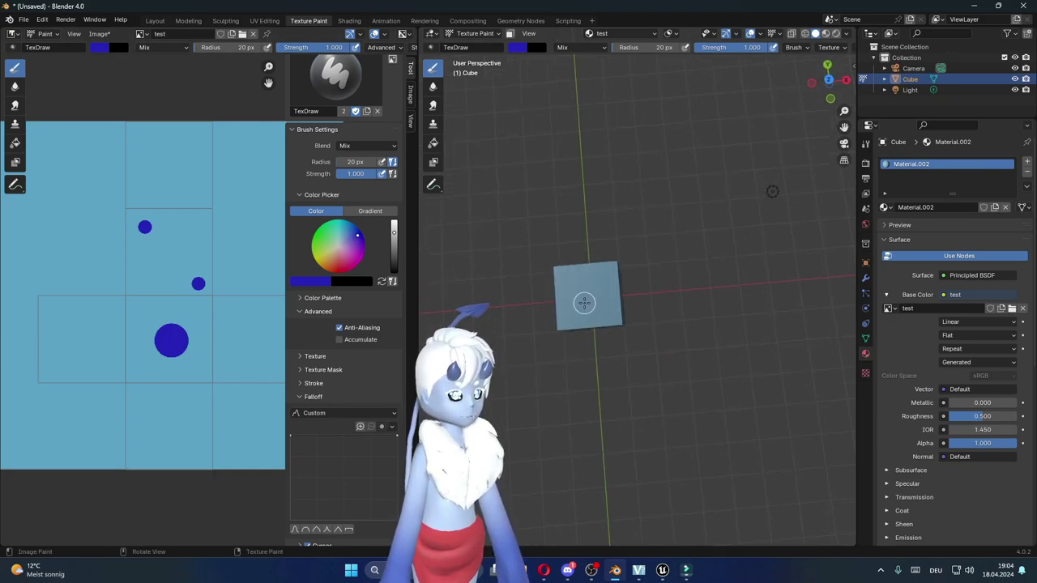
click(585, 294)
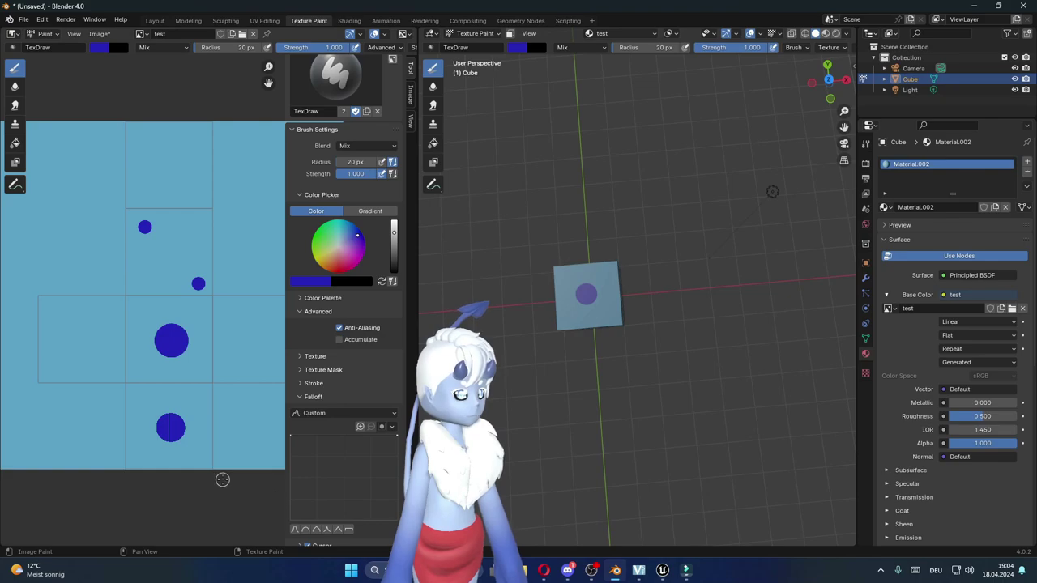
mouse_move(588, 292)
middle_down()
mouse_move(556, 291)
mouse_move(589, 259)
middle_up()
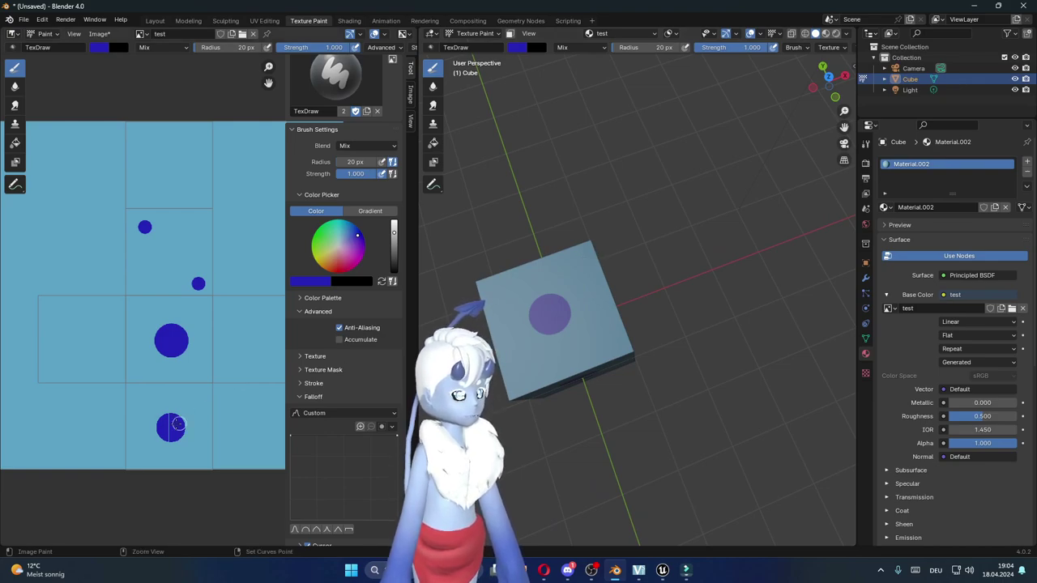
key(ctrl+z)
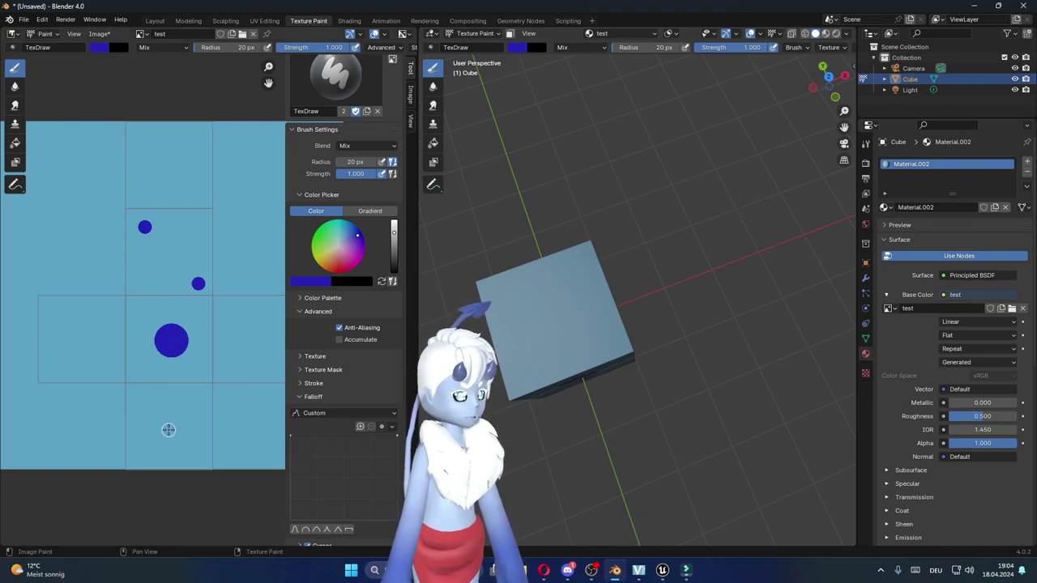
click(167, 426)
click(135, 396)
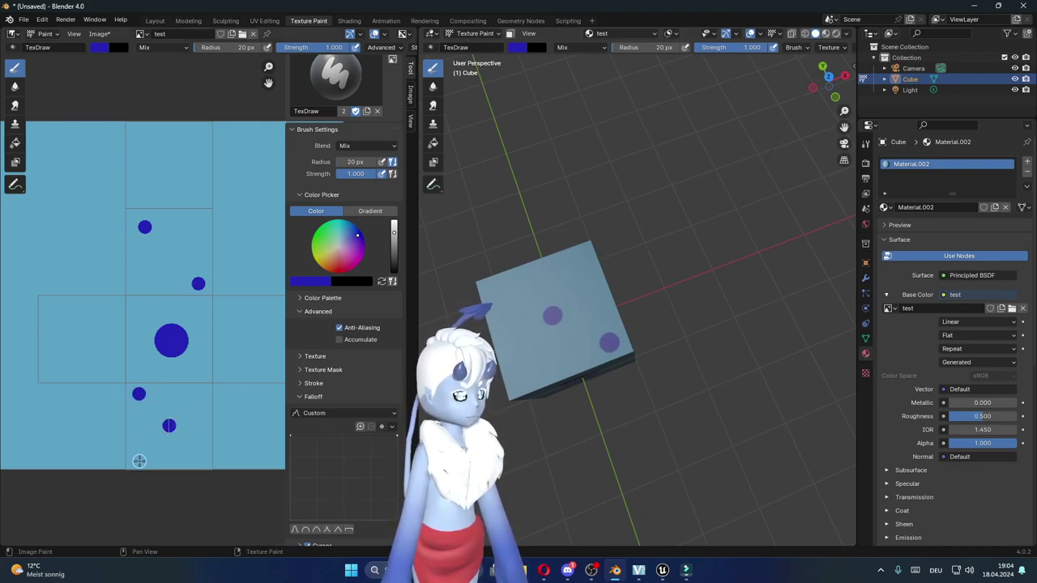
click(137, 455)
click(195, 455)
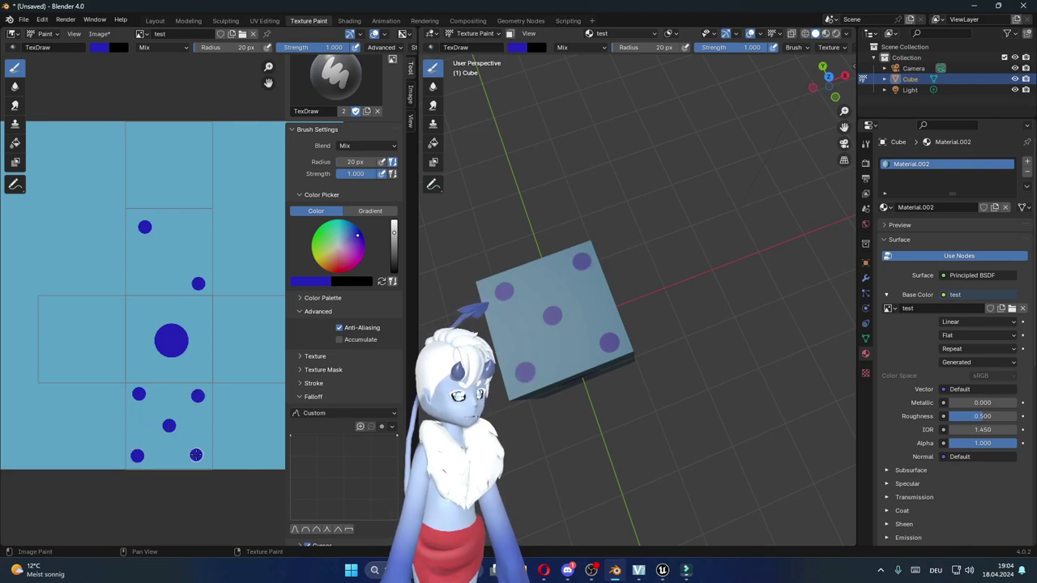
Paint six pips in the top tile, undoing one misplaced pip.
middle_drag(553, 360, 718, 284)
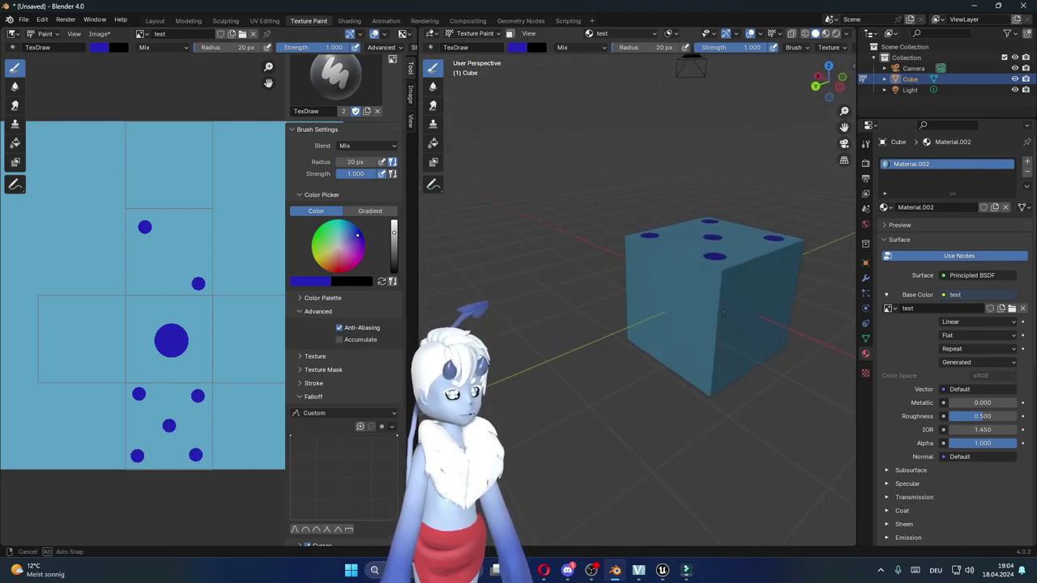
click(181, 149)
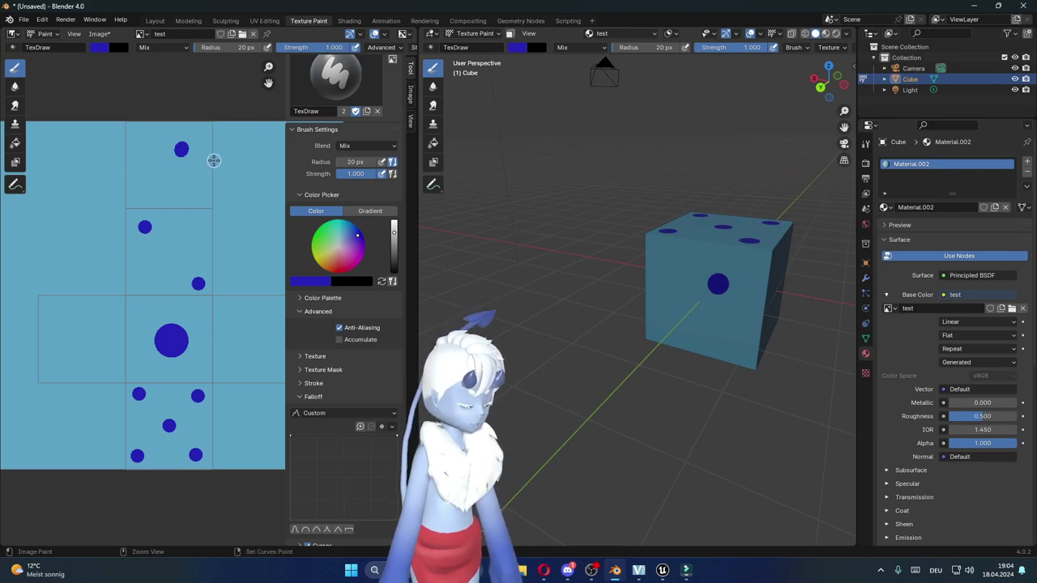
key(ctrl+z)
click(139, 131)
click(139, 163)
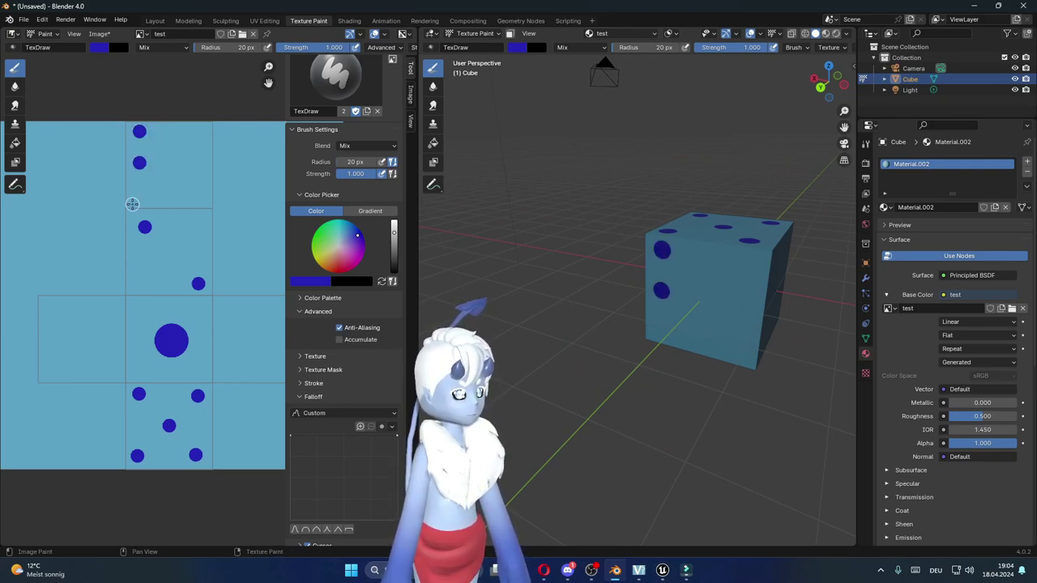
click(137, 195)
click(199, 133)
click(199, 155)
click(198, 187)
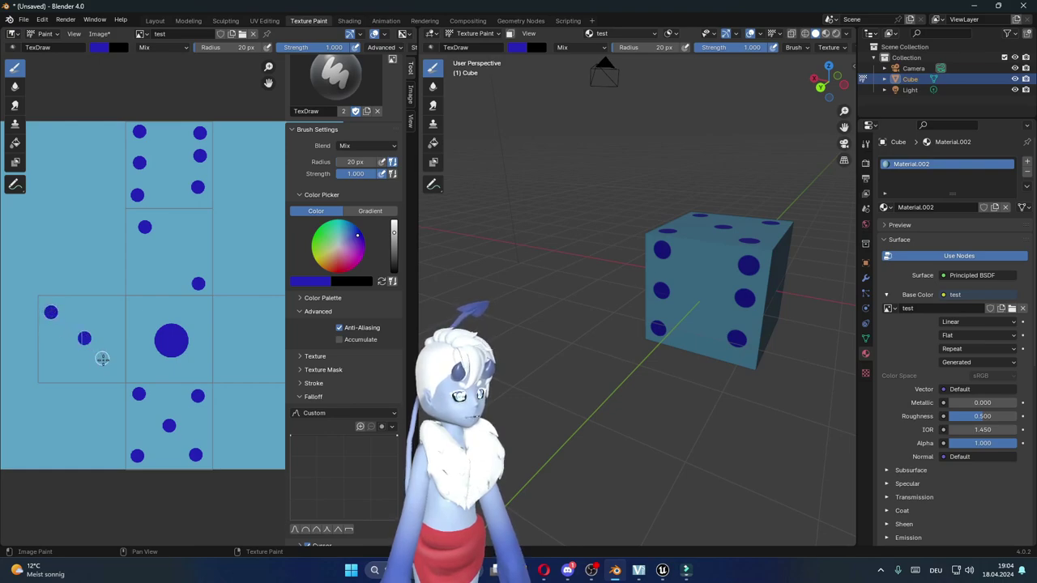
Add the remaining pips to the side tiles and orbit to check the complete die.
middle_drag(193, 340, 91, 293)
click(94, 297)
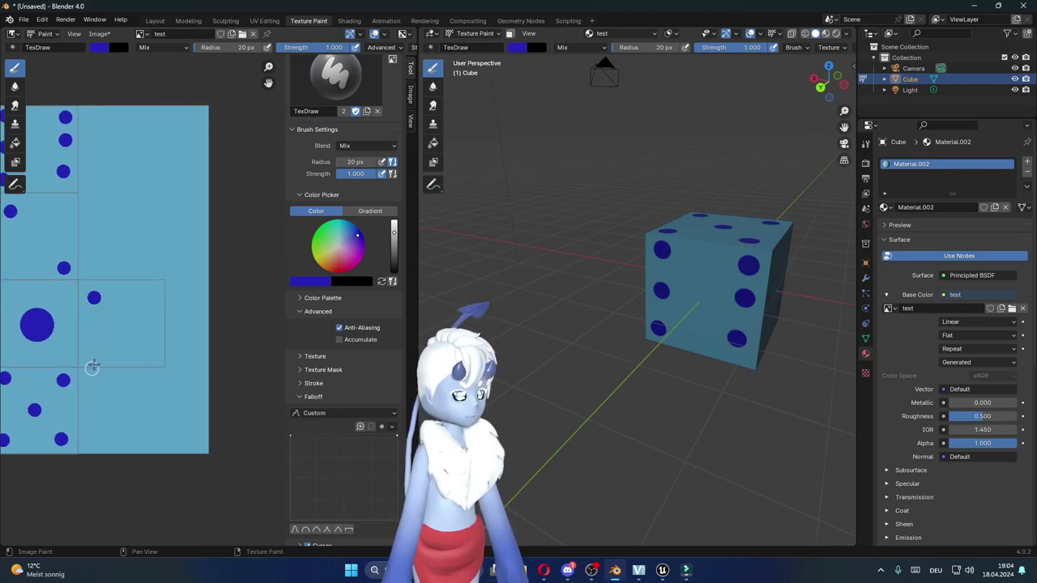
click(141, 353)
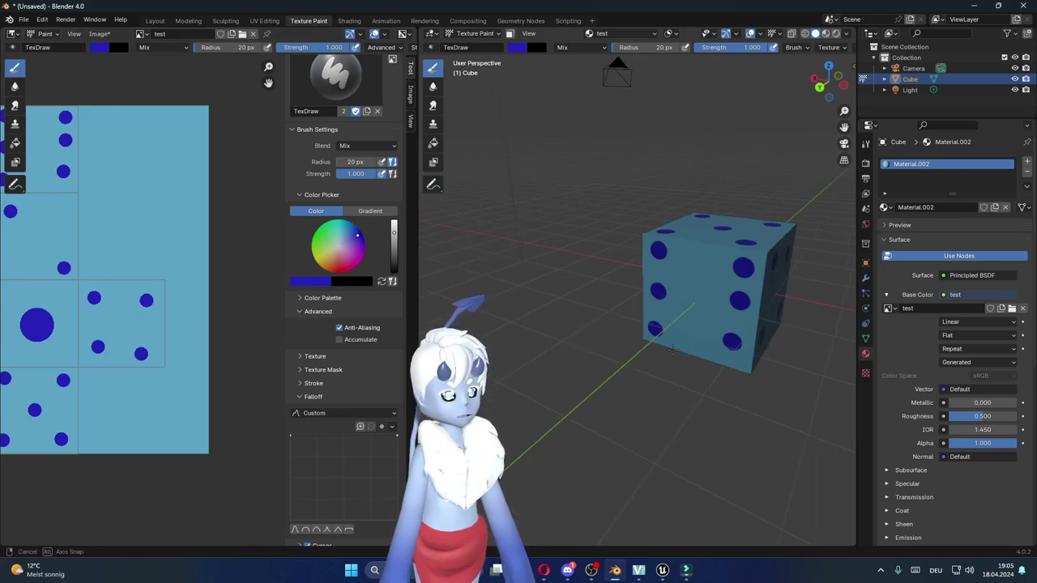
mouse_move(589, 340)
middle_down()
mouse_move(434, 305)
mouse_move(612, 382)
middle_up()
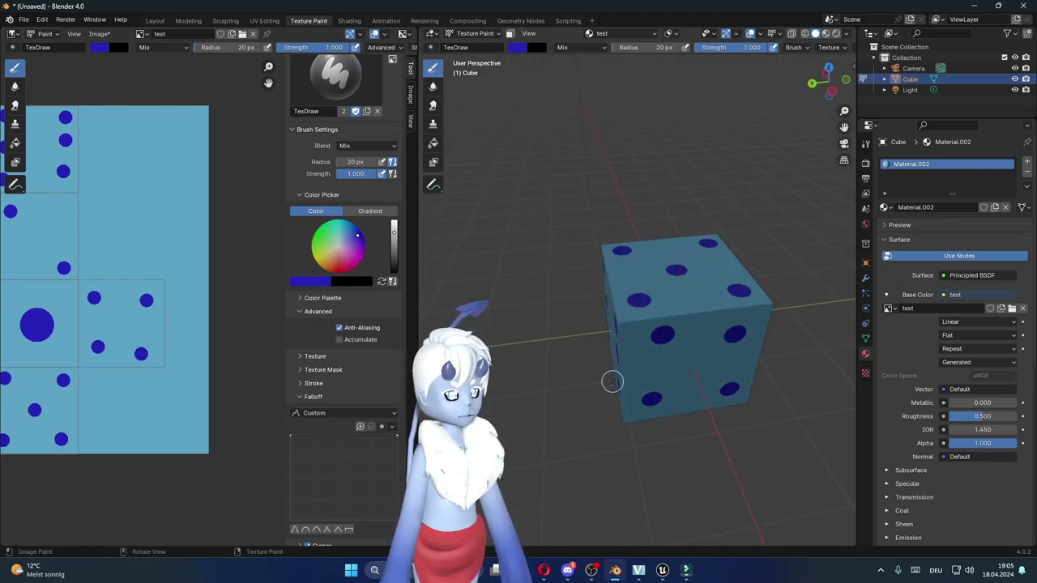
scroll(208, 358, down, 3)
scroll(175, 310, up, 1)
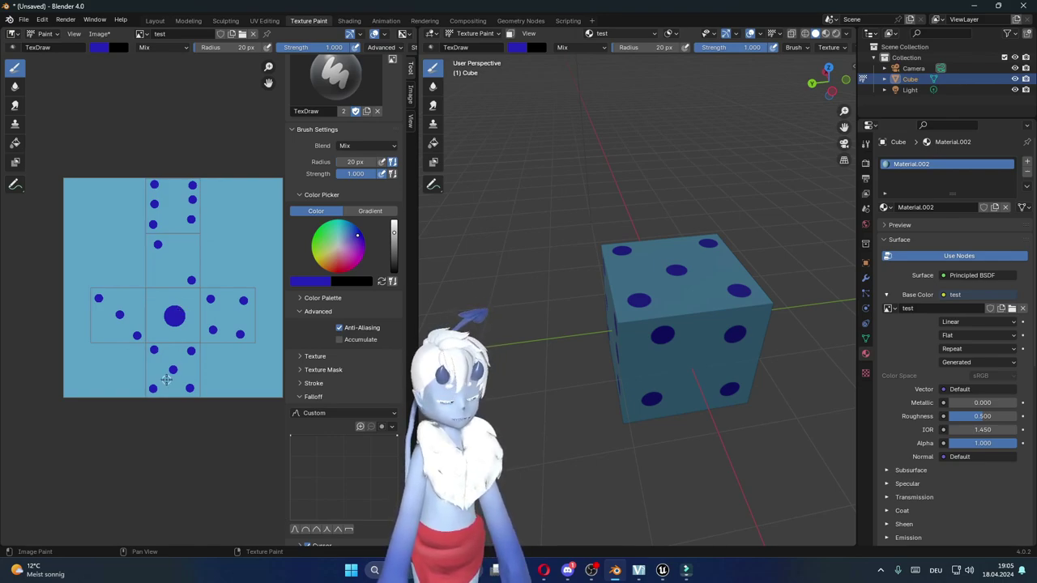
Pick pink, paint two test strokes on the texture and undo both, leaving only blue pips.
click(346, 256)
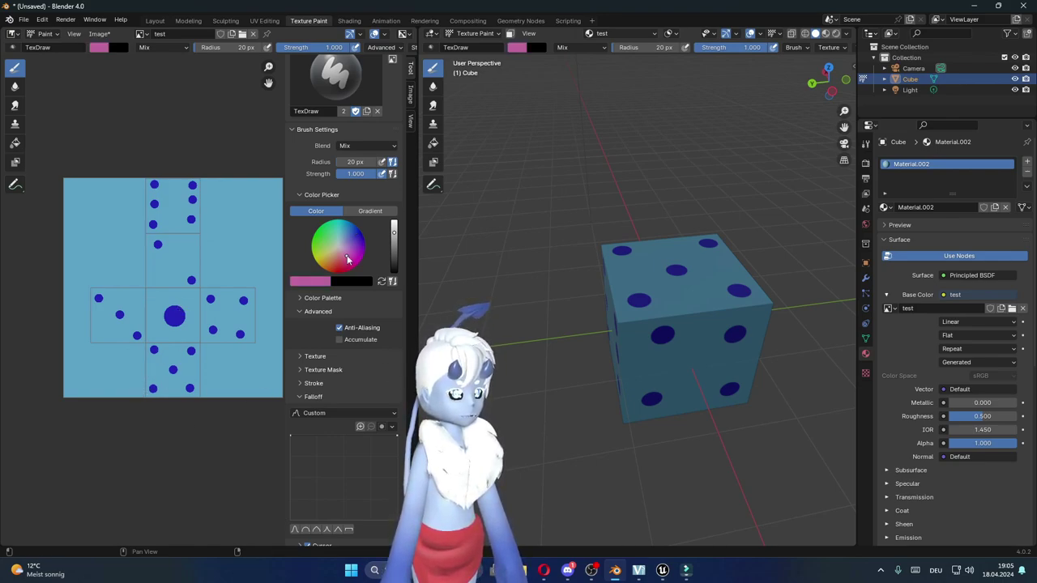
drag(255, 203, 235, 350)
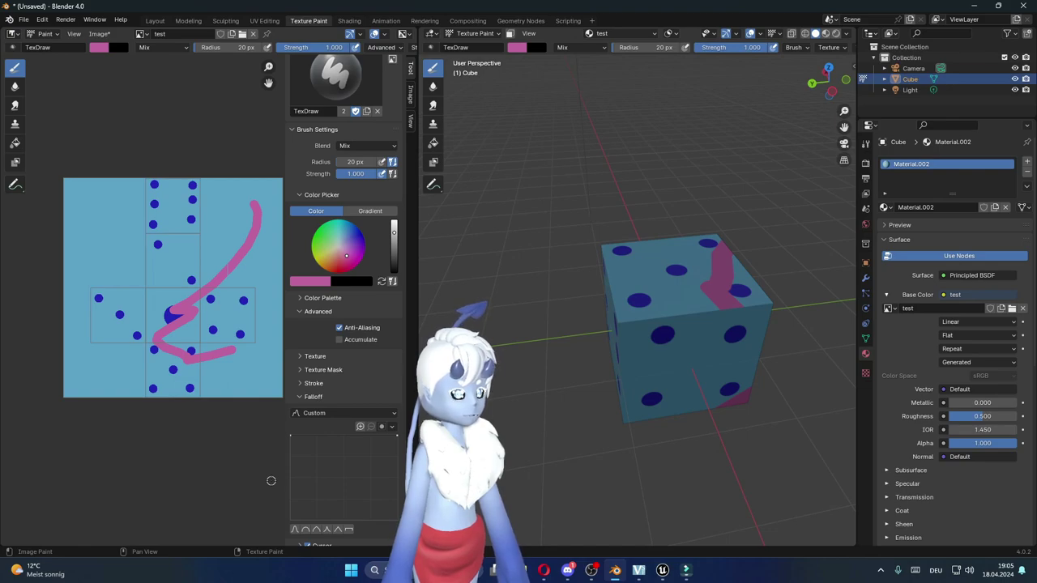
key(ctrl+z)
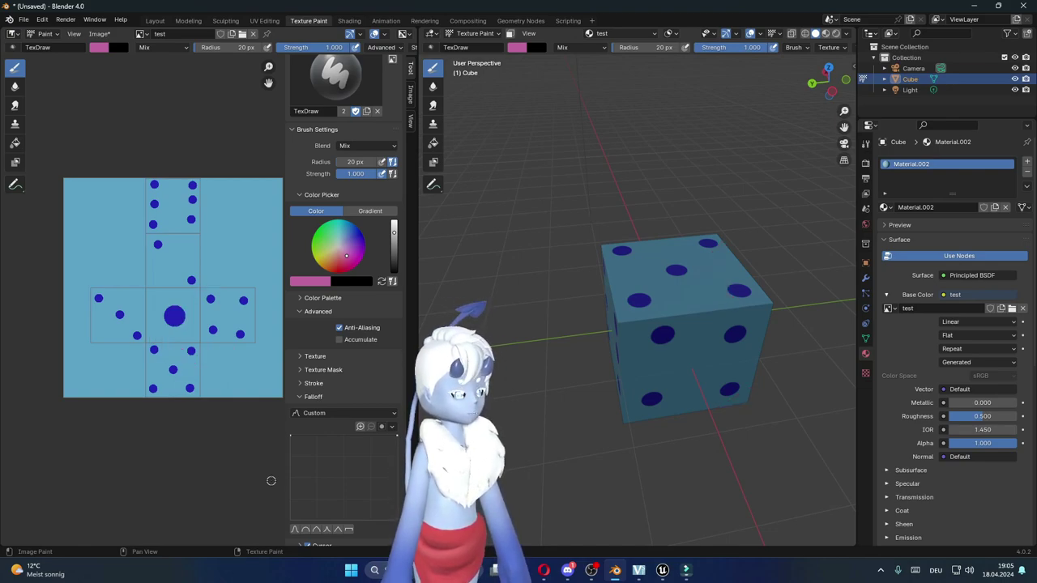
drag(219, 270, 236, 244)
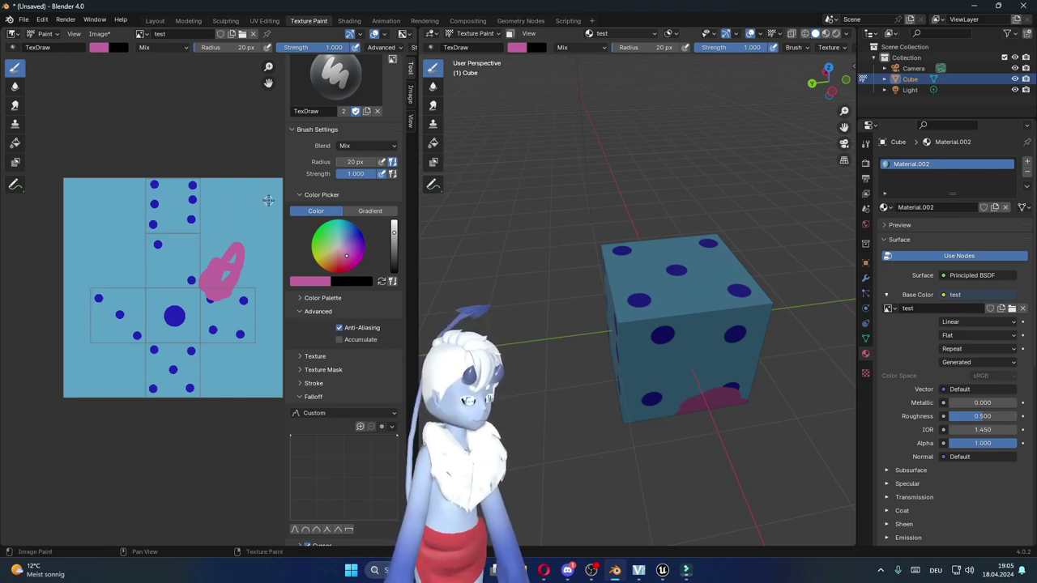
key(ctrl+z)
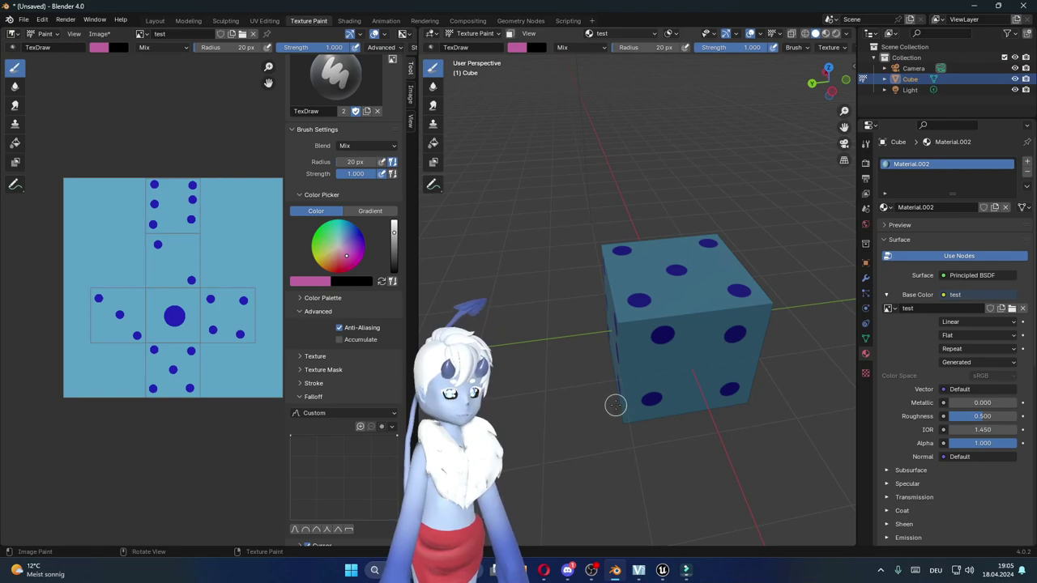
middle_drag(616, 405, 567, 380)
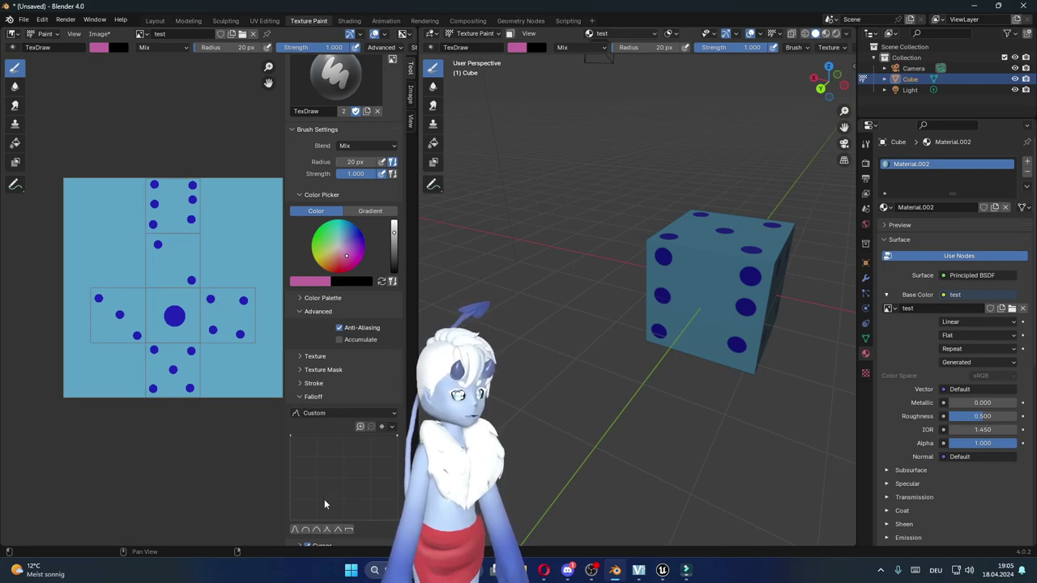
scroll(324, 499, down, 1)
Paint a purple stroke across the top of the dice texture with a 224 px brush.
click(349, 218)
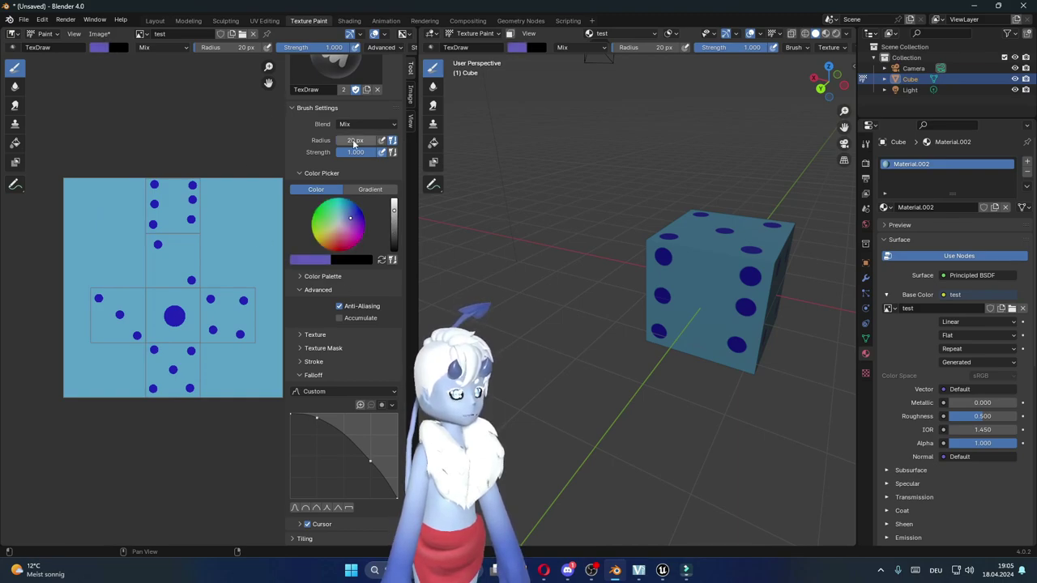
drag(354, 140, 422, 141)
mouse_move(115, 185)
mouse_down()
mouse_move(104, 190)
mouse_move(275, 174)
mouse_up()
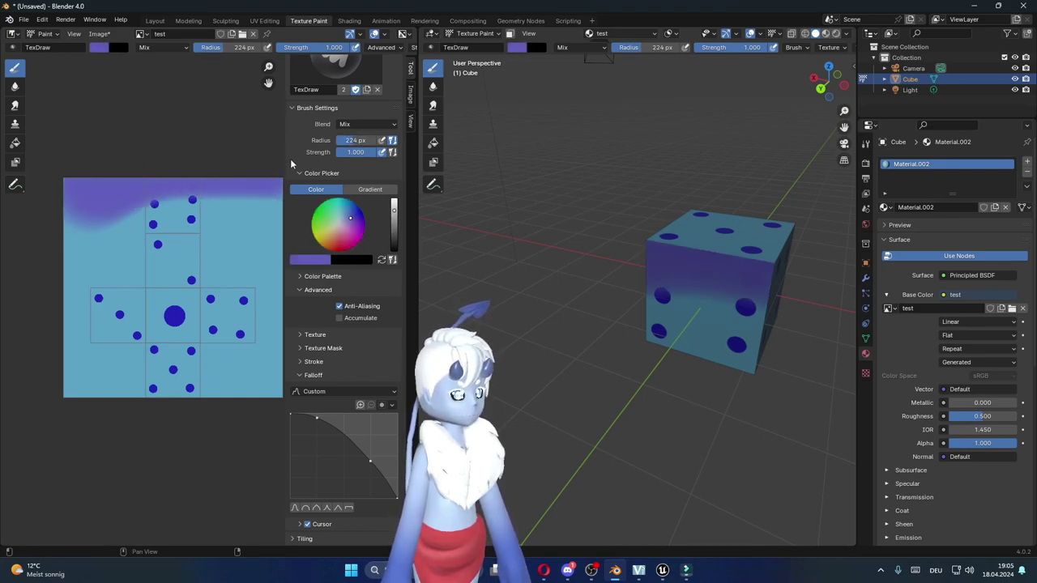
middle_drag(702, 334, 453, 259)
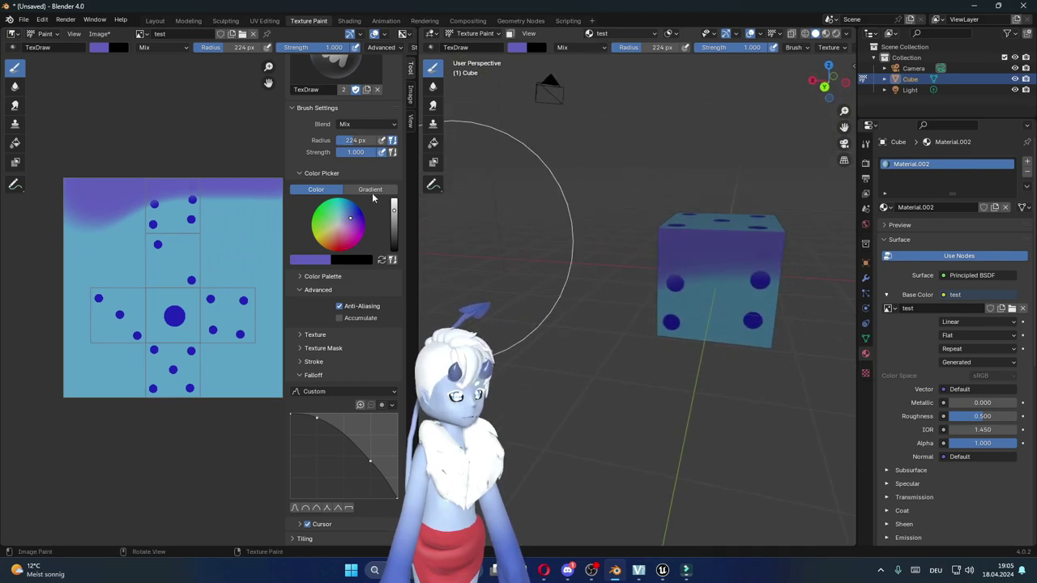
Lower brush strength to 0.355, paint a fainter purple wash on top, and pick the Clone brush.
drag(332, 47, 302, 47)
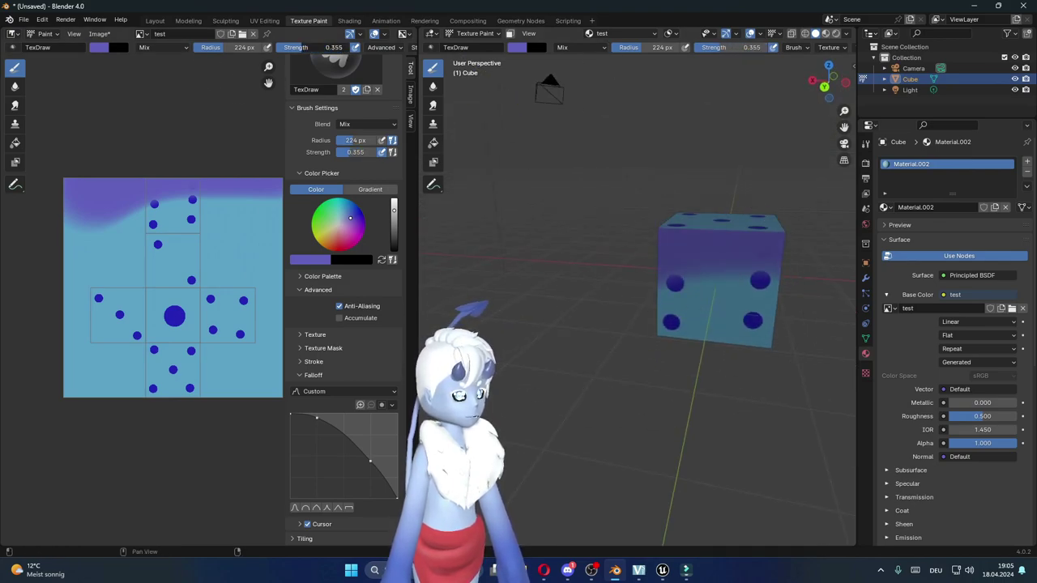
drag(109, 173, 373, 170)
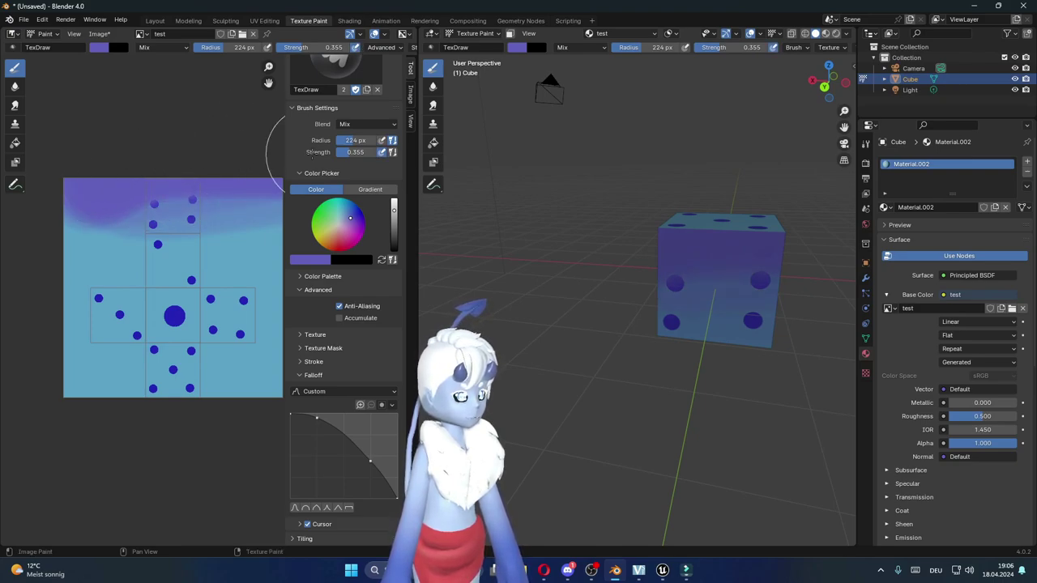
middle_drag(694, 261, 532, 370)
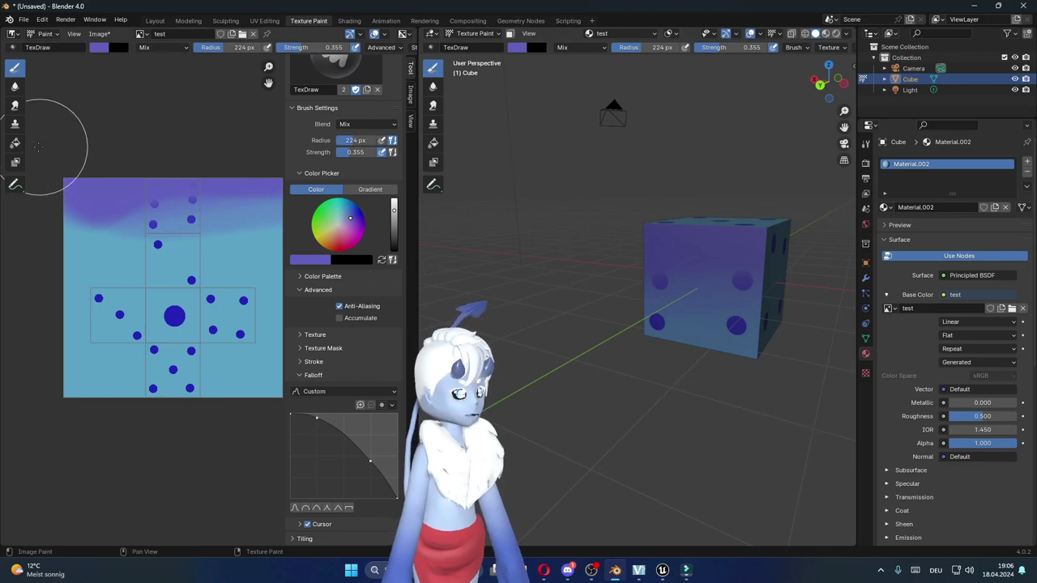
click(16, 123)
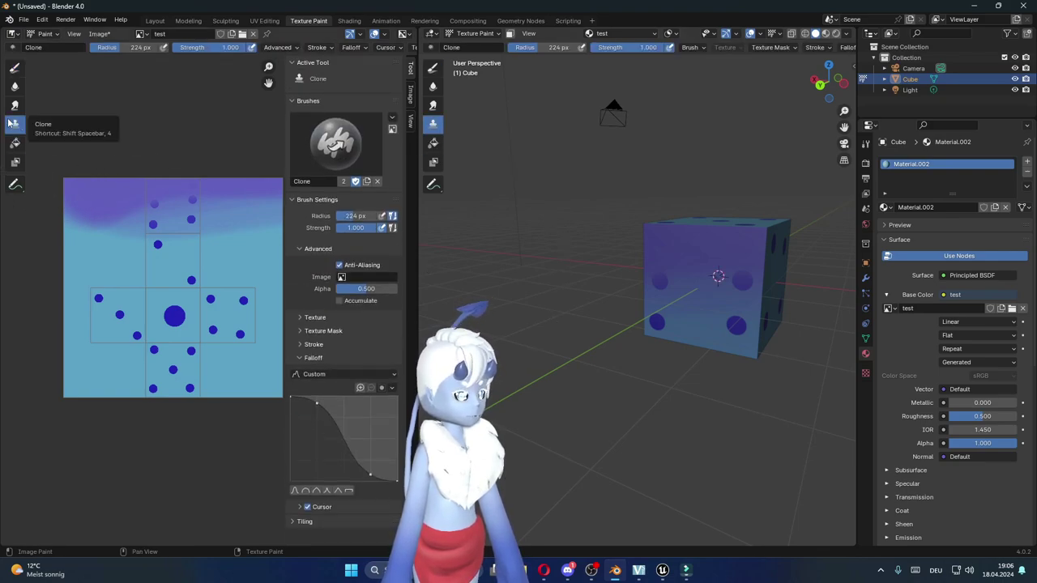
Smear the blue dots into the purple and teal with the Smear tool, then return to Layout.
click(15, 106)
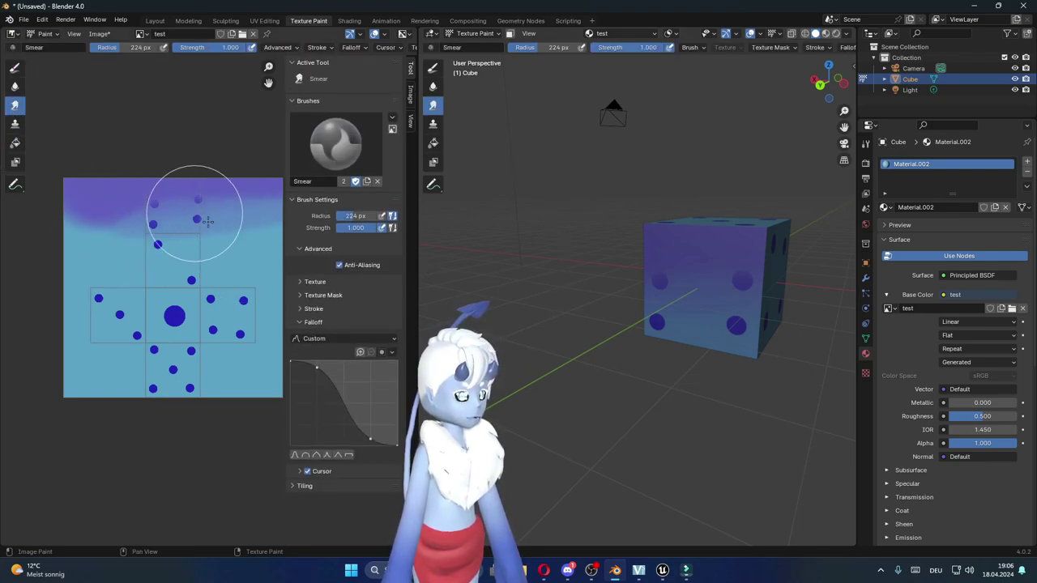
mouse_move(197, 208)
mouse_down()
mouse_move(105, 232)
mouse_move(197, 289)
mouse_move(113, 273)
mouse_move(208, 370)
mouse_up()
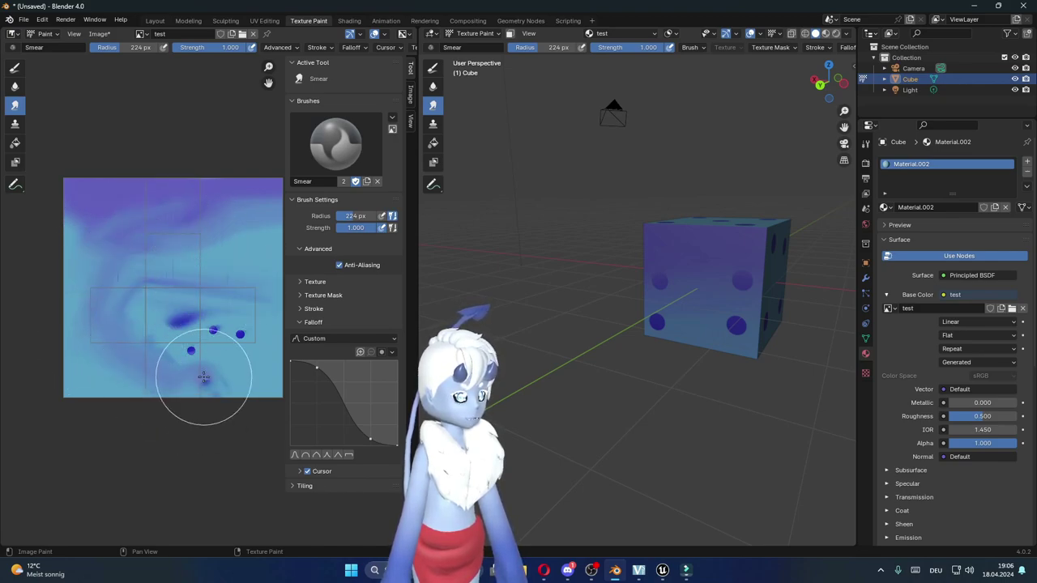
middle_drag(497, 463, 567, 404)
drag(219, 374, 186, 320)
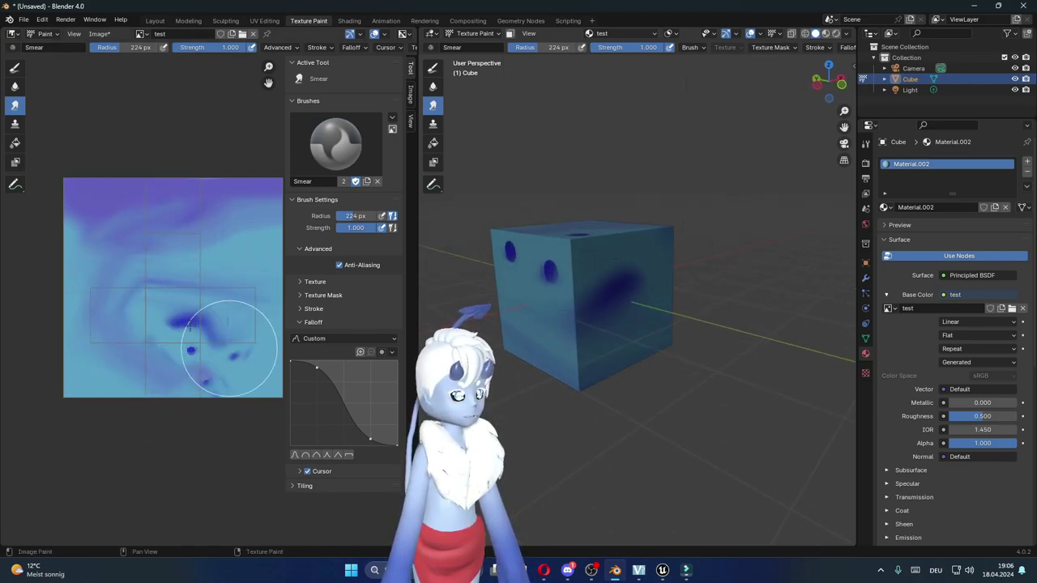
mouse_move(567, 340)
middle_down()
mouse_move(658, 348)
mouse_move(668, 339)
middle_up()
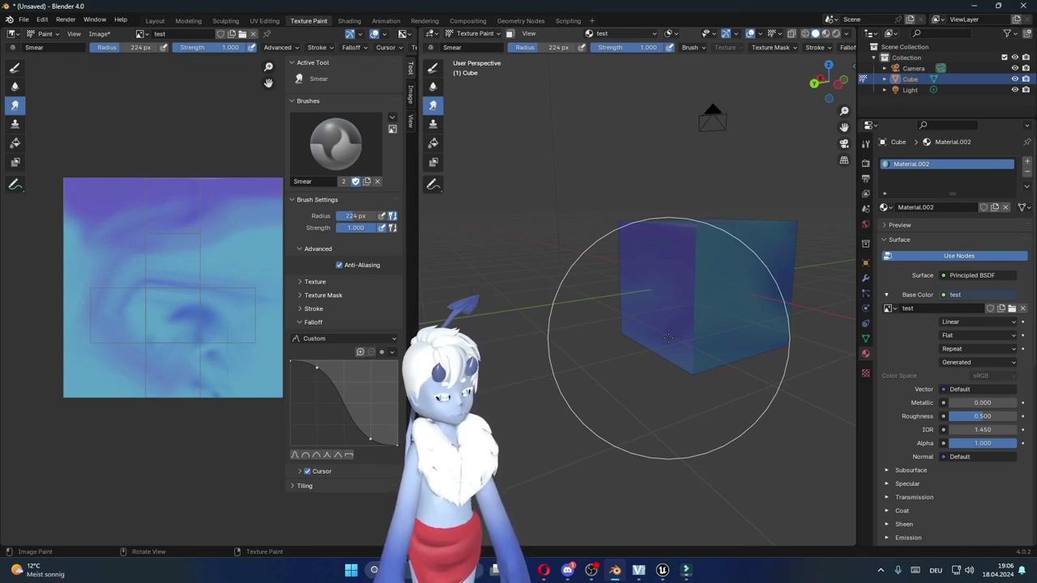
middle_drag(668, 338, 671, 451)
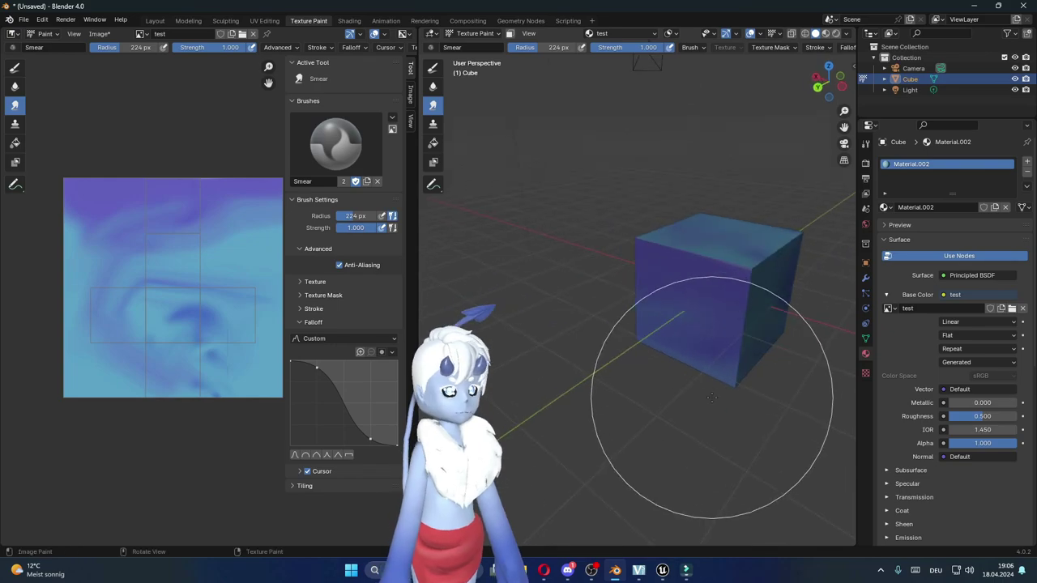
click(154, 21)
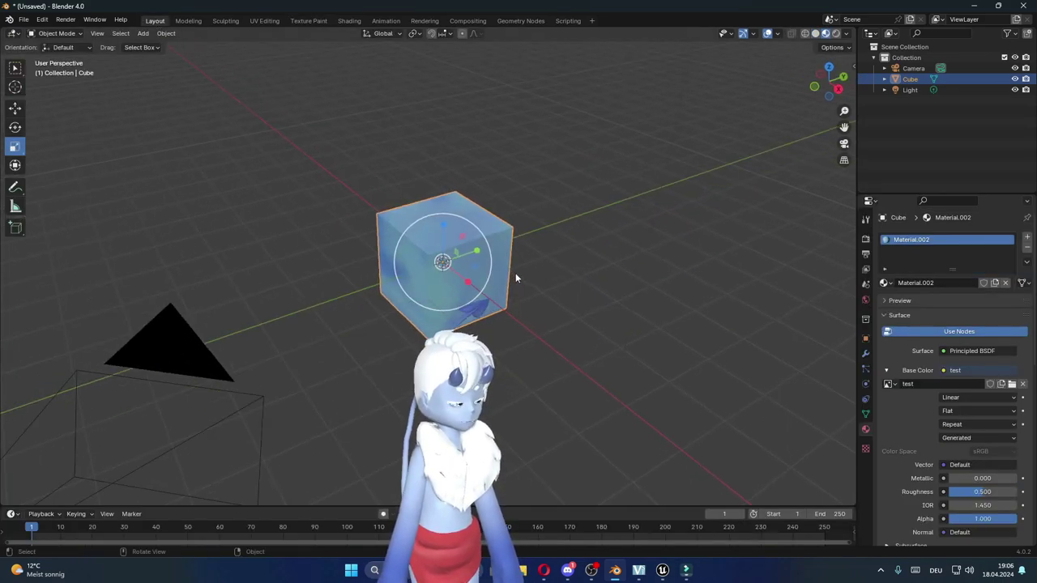
Delete the dice cube and import Pokeball.fbx from the 3d folder.
key(Delete)
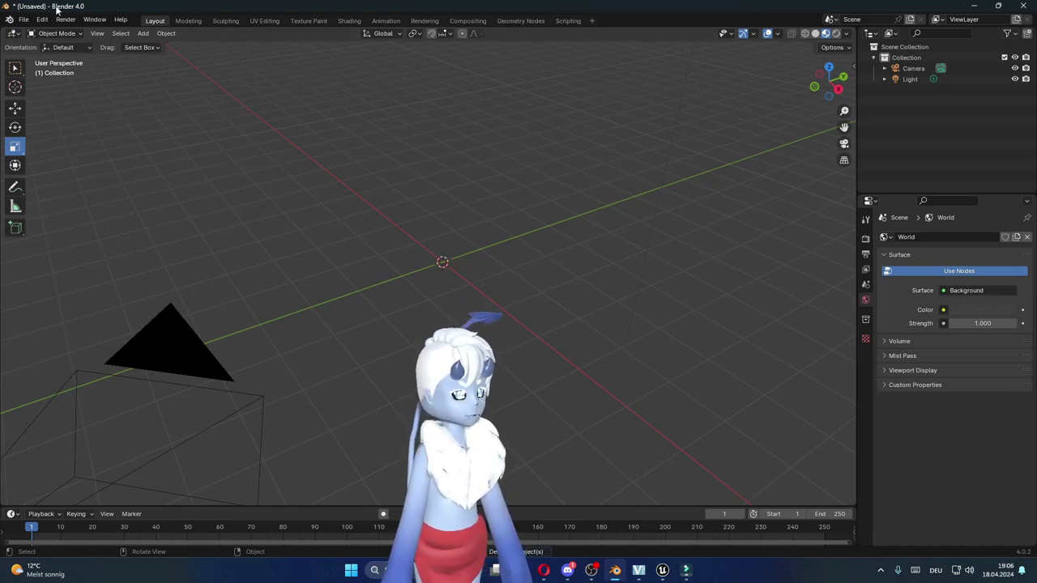
click(24, 20)
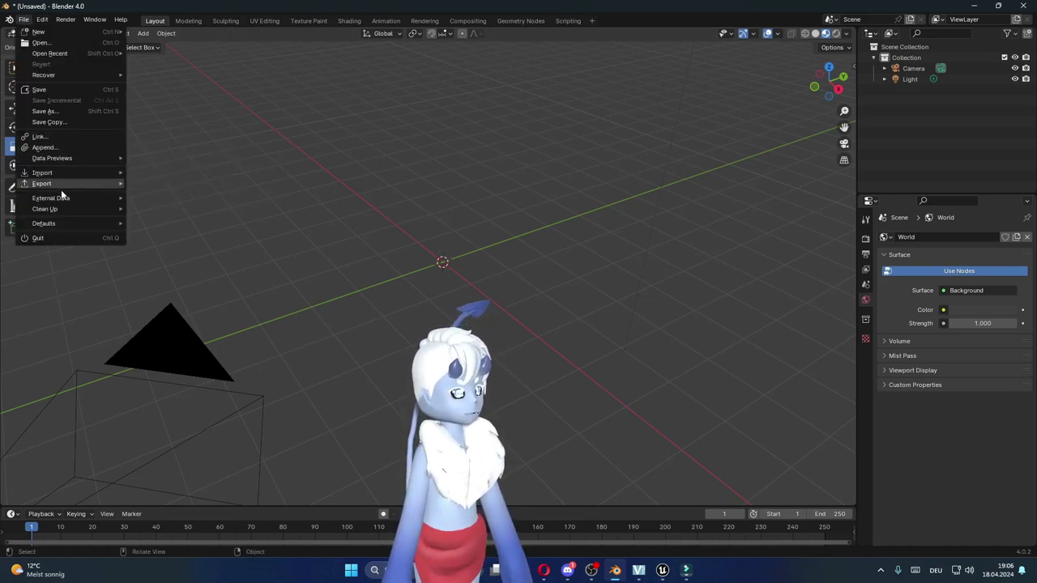
mouse_move(42, 172)
click(158, 280)
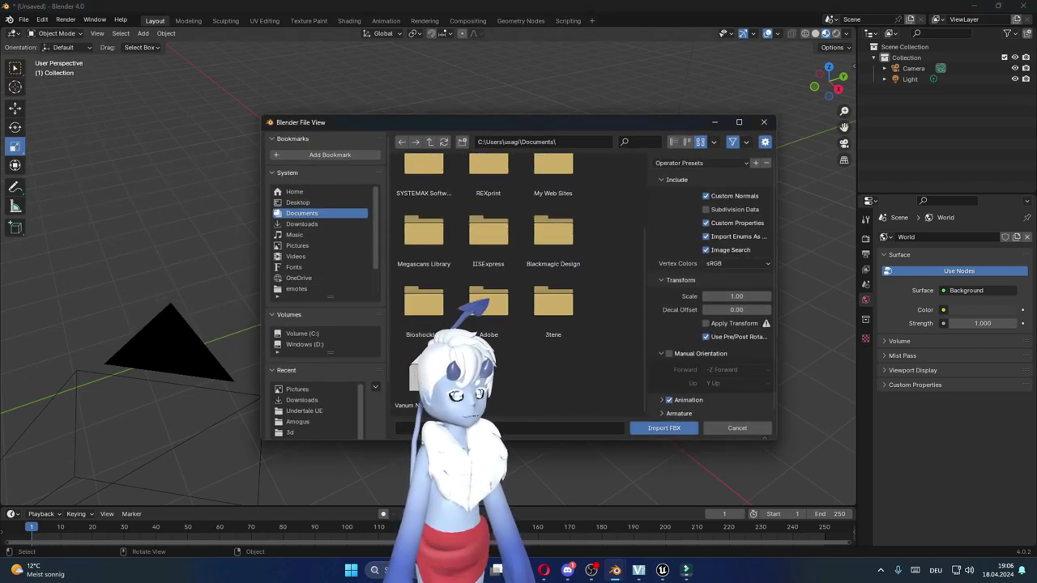
scroll(504, 348, up, 3)
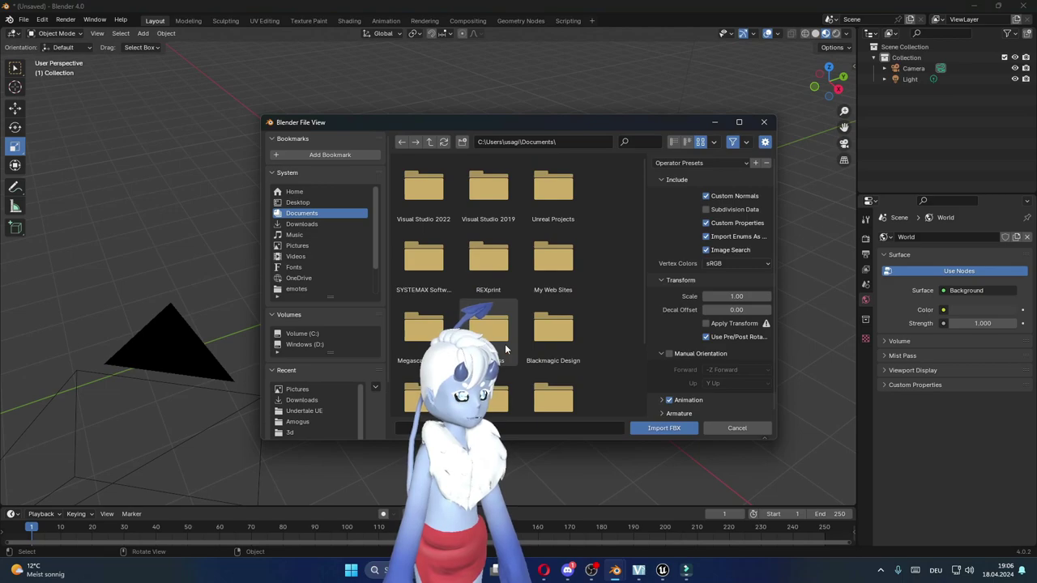
scroll(314, 373, down, 1)
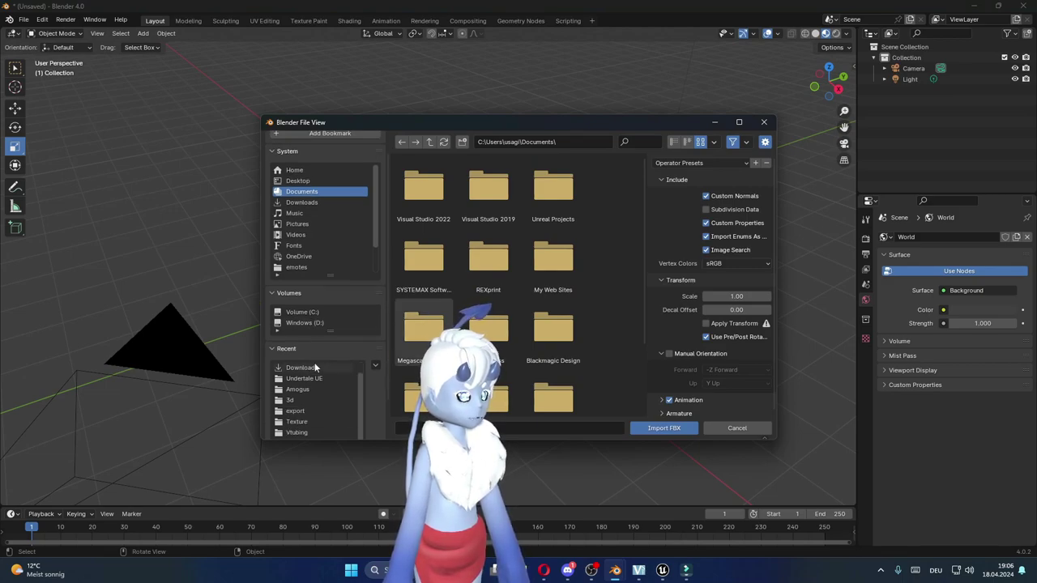
click(301, 400)
click(496, 251)
click(656, 425)
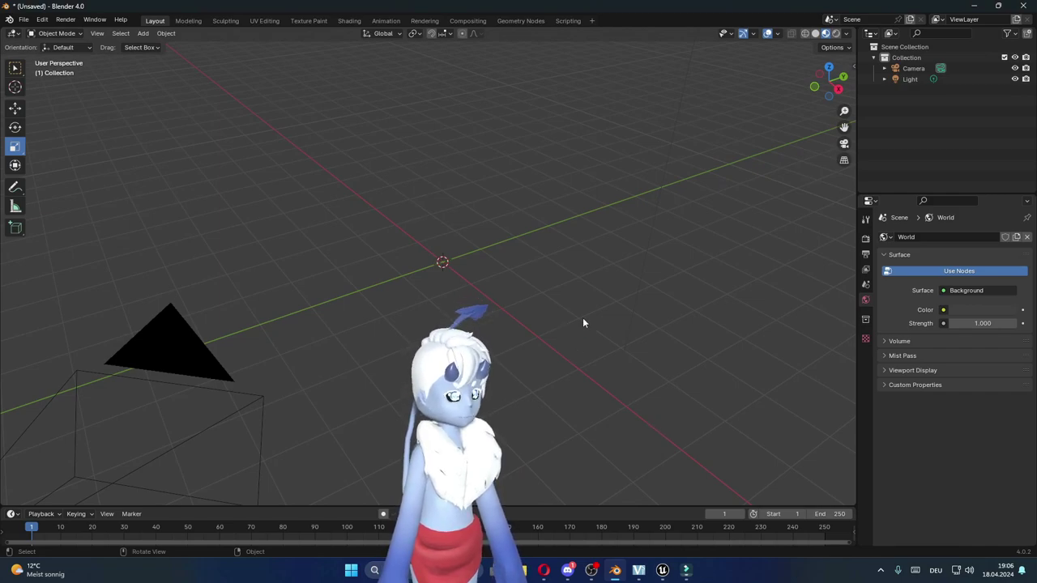
Assign the painted test material Material.002 to the Pokeball sphere.
scroll(745, 329, down, 5)
scroll(745, 329, down, 3)
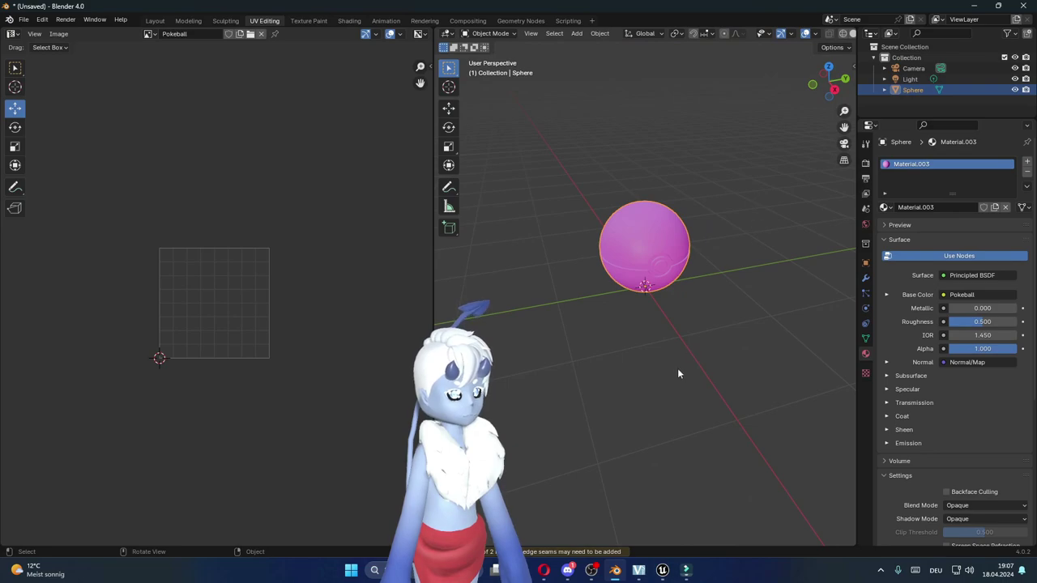
middle_drag(677, 367, 691, 369)
click(761, 356)
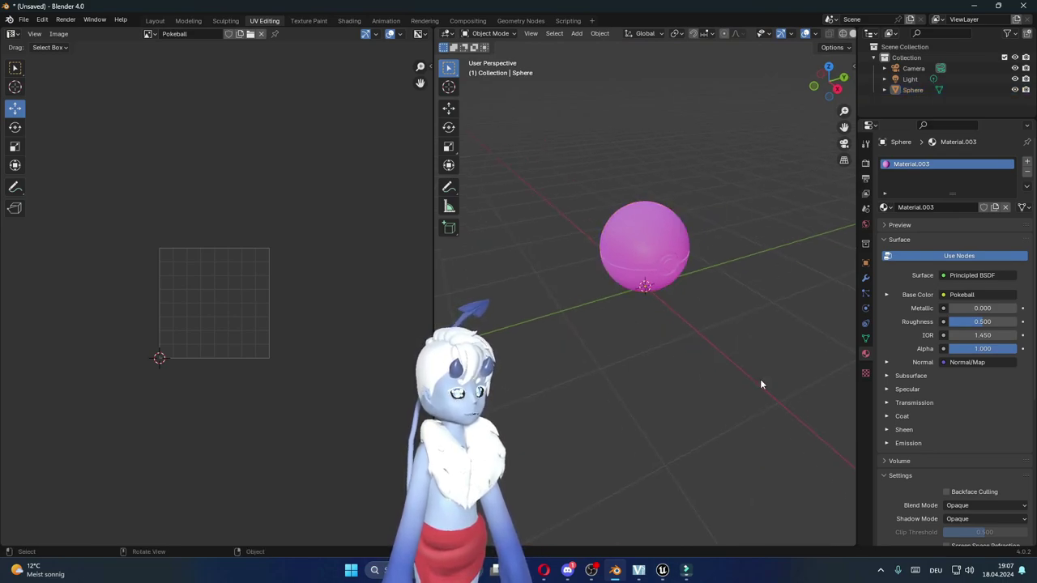
click(629, 228)
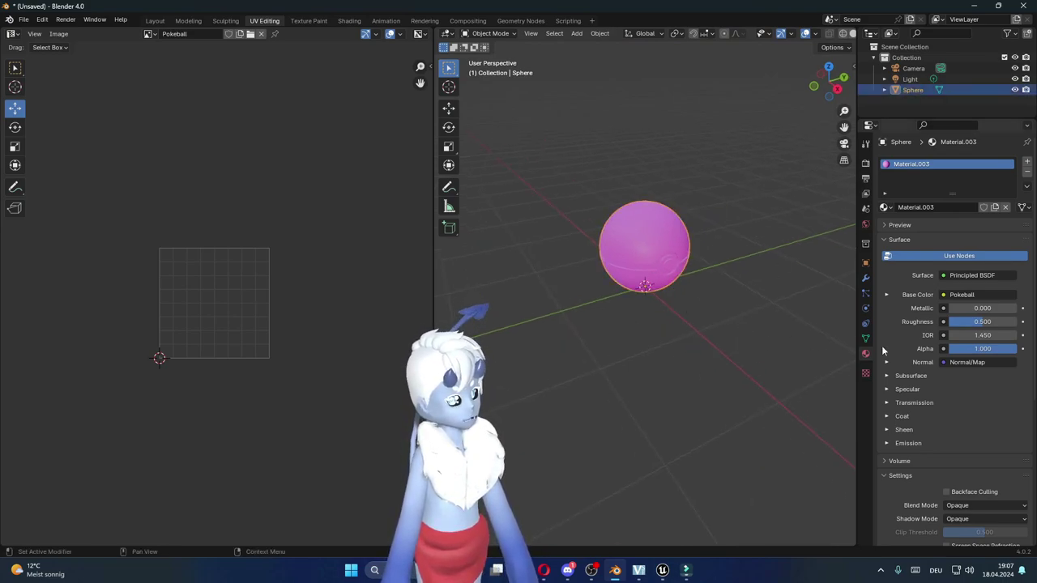
click(893, 211)
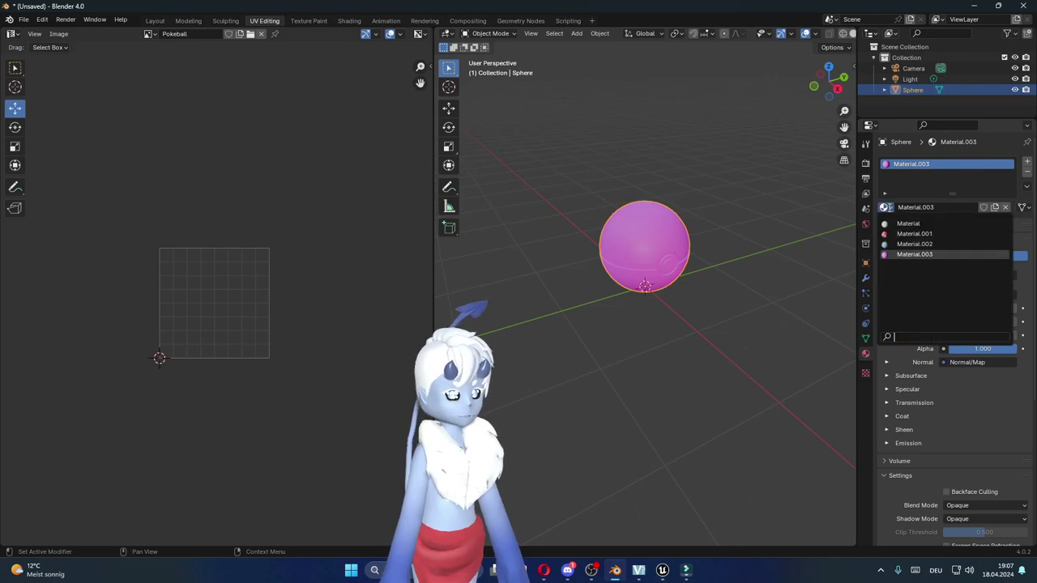
click(915, 240)
Scale the sphere to about double size and enter Edit Mode to show its UVs.
key(s)
click(662, 192)
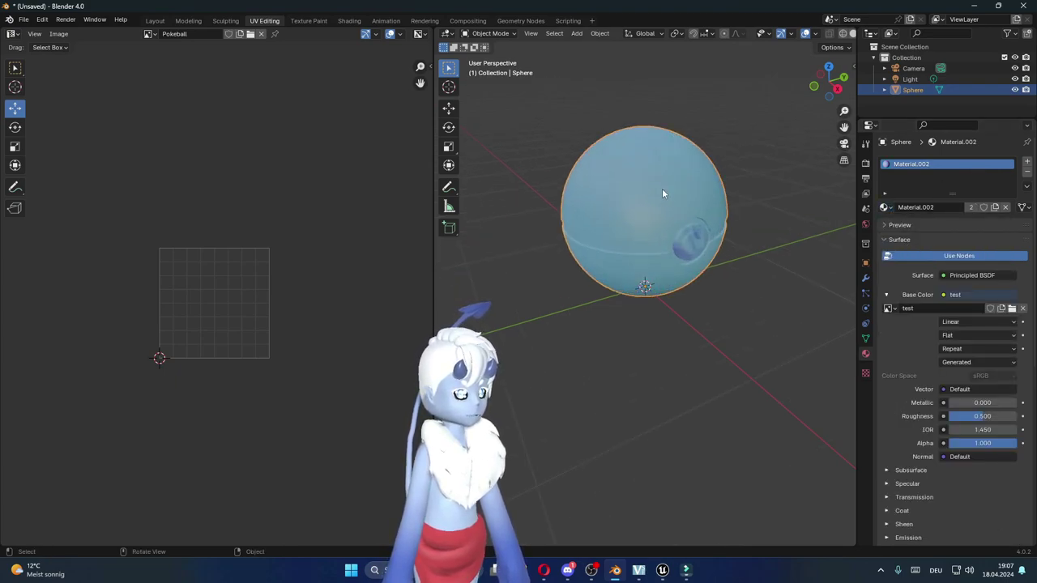
mouse_move(721, 176)
middle_down()
mouse_move(618, 232)
mouse_move(747, 217)
mouse_move(664, 215)
mouse_move(650, 244)
mouse_move(658, 258)
mouse_move(641, 270)
middle_up()
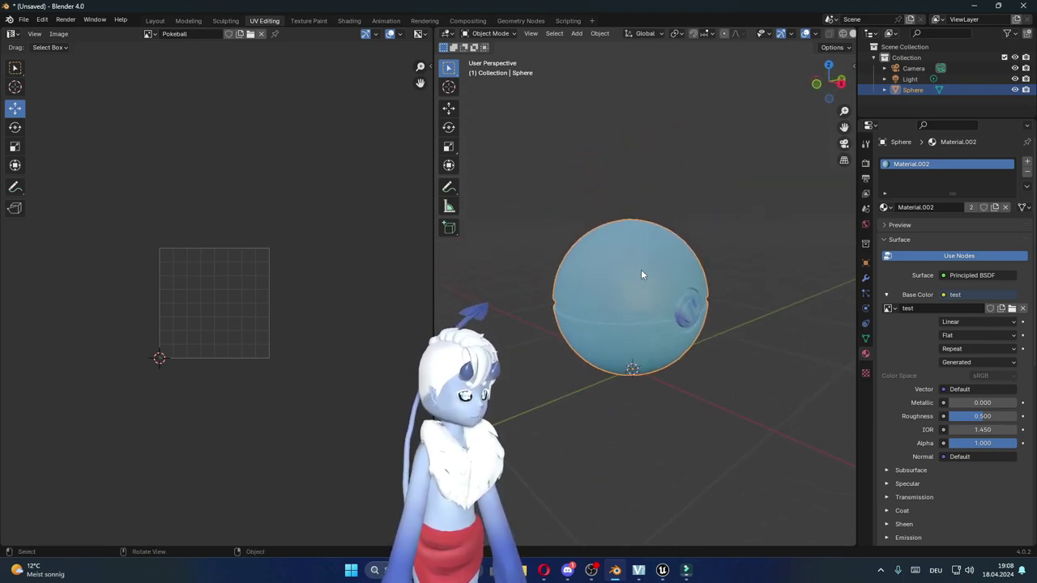
middle_drag(643, 386, 614, 384)
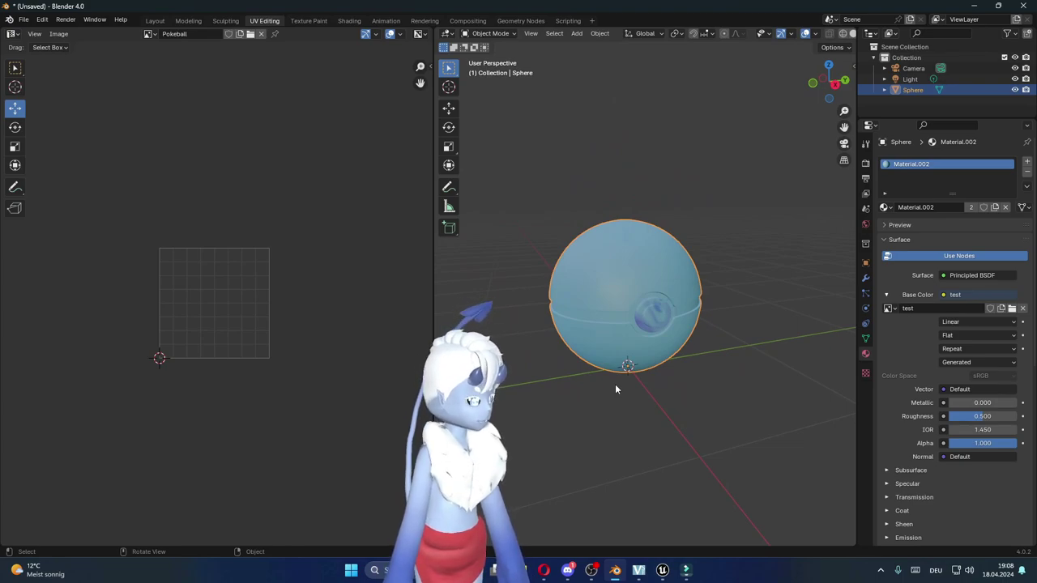
scroll(623, 286, up, 4)
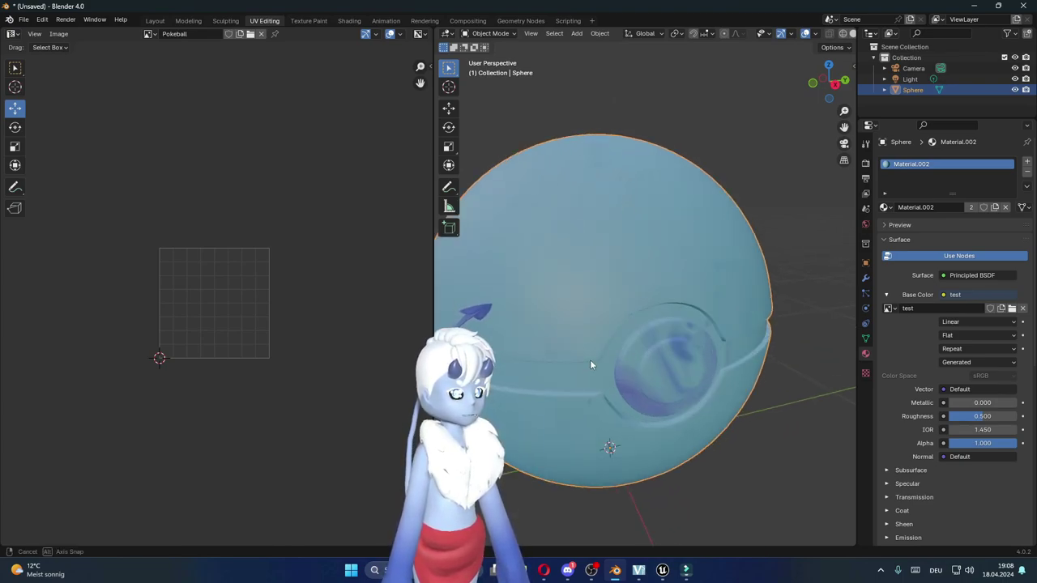
scroll(590, 360, up, 1)
key(Tab)
scroll(587, 304, down, 5)
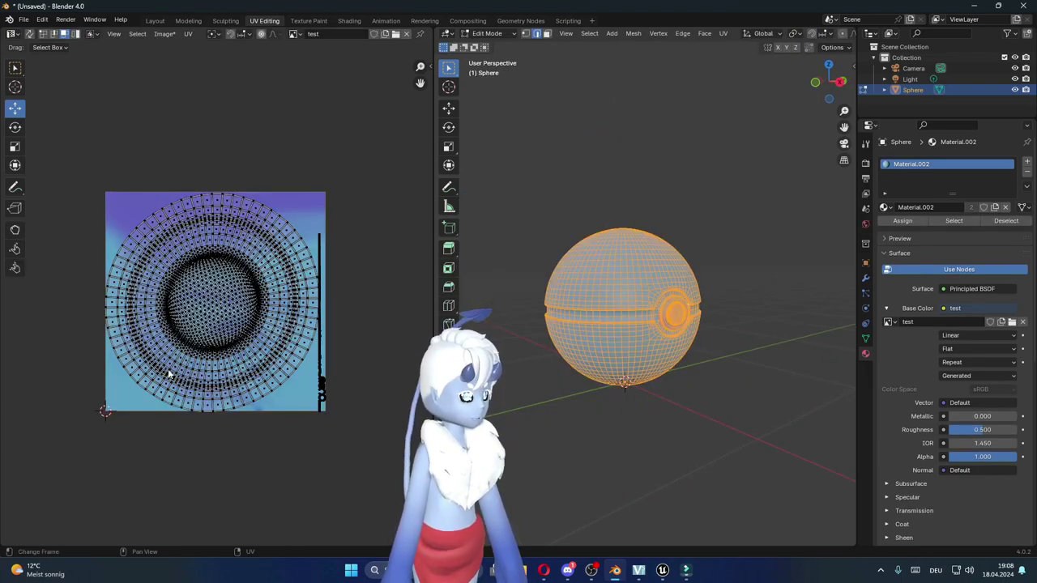
Orbit and zoom in around the Pokéball's band and button.
scroll(180, 297, up, 1)
scroll(567, 300, up, 1)
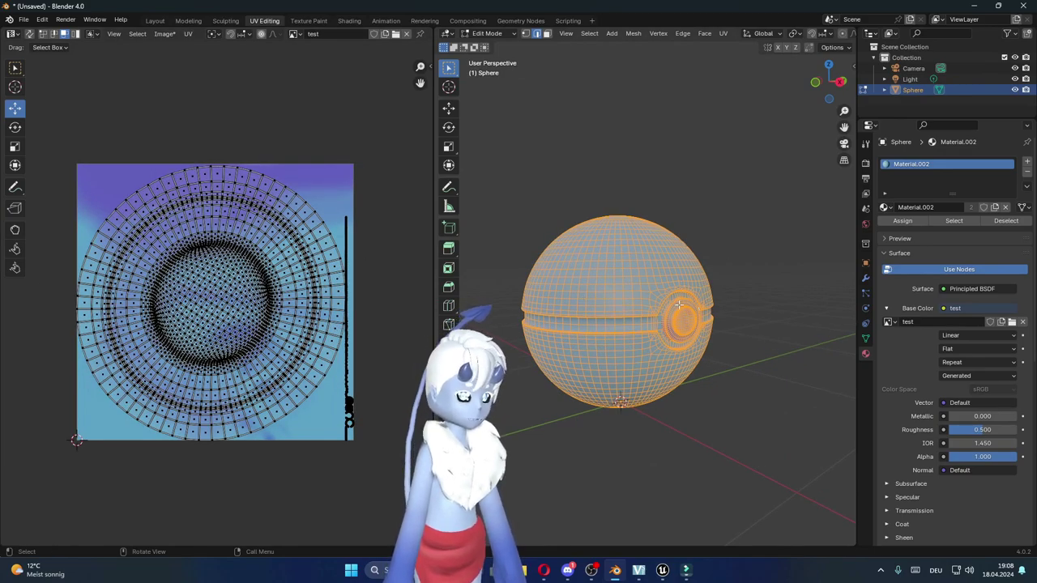
middle_drag(725, 297, 621, 332)
scroll(620, 332, up, 3)
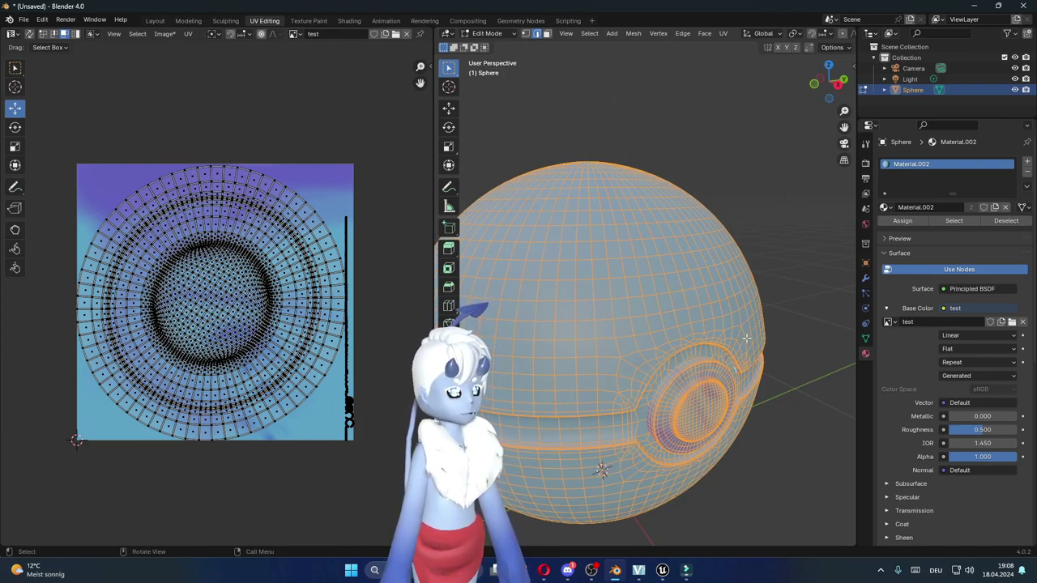
mouse_move(746, 338)
middle_down()
mouse_move(635, 285)
mouse_move(553, 289)
middle_up()
scroll(635, 285, up, 1)
scroll(597, 281, down, 3)
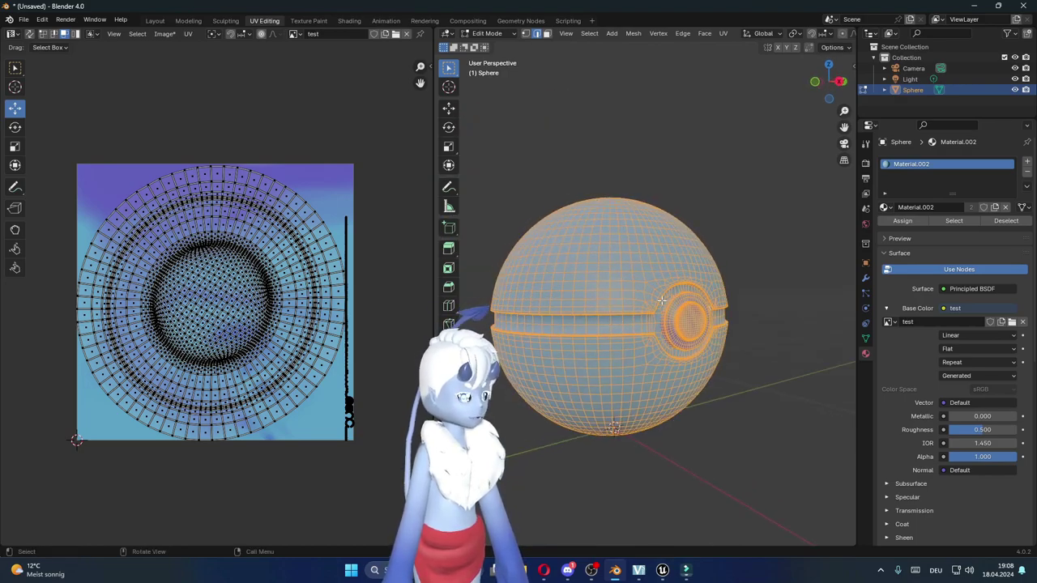
scroll(589, 250, up, 2)
Re-enter Edit Mode and select the edge loop along the band groove.
key(Tab)
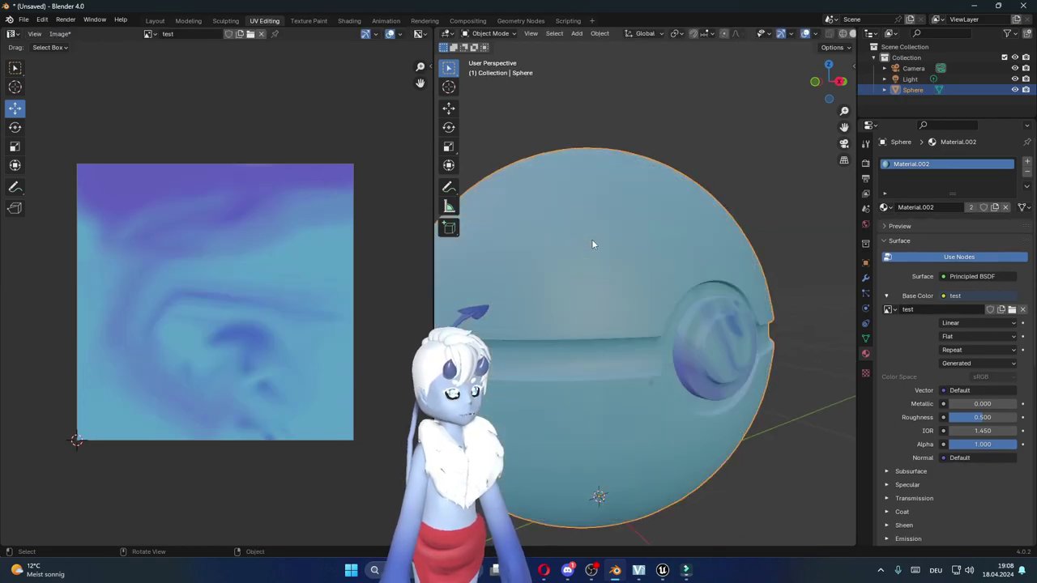
middle_drag(591, 239, 636, 267)
key(Tab)
middle_drag(622, 156, 633, 218)
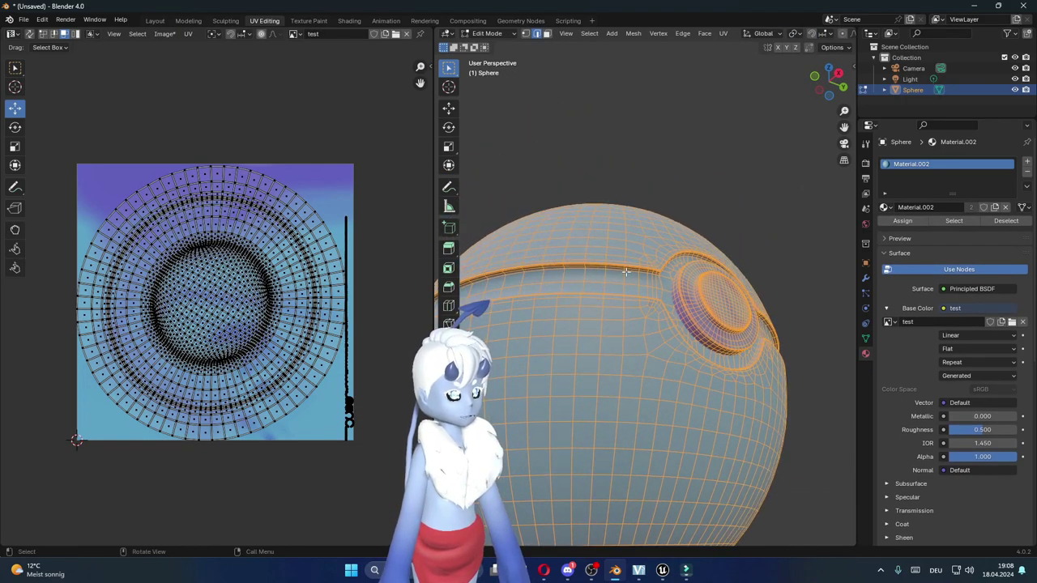
scroll(622, 275, up, 2)
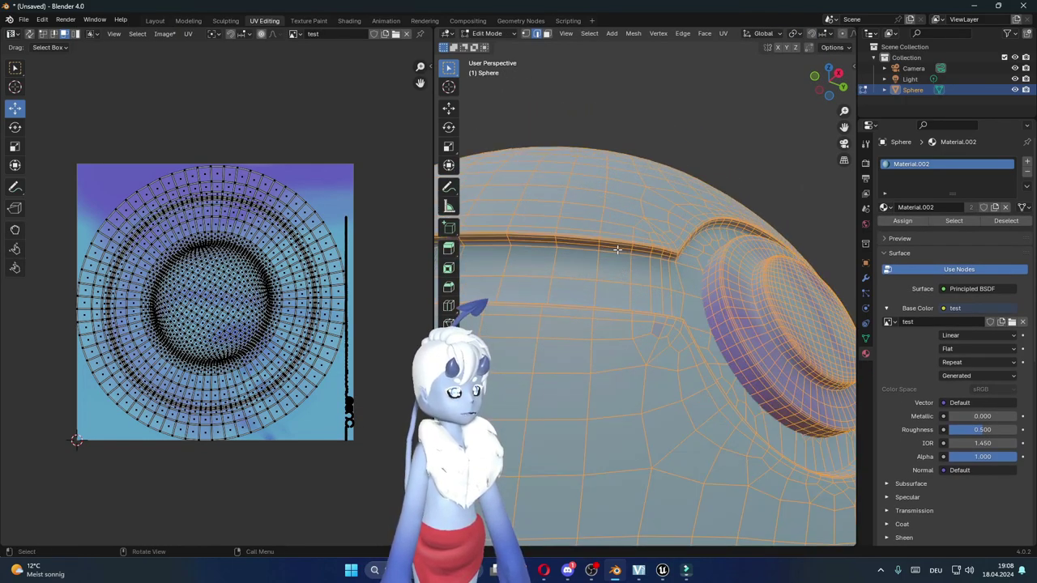
alt+click(617, 250)
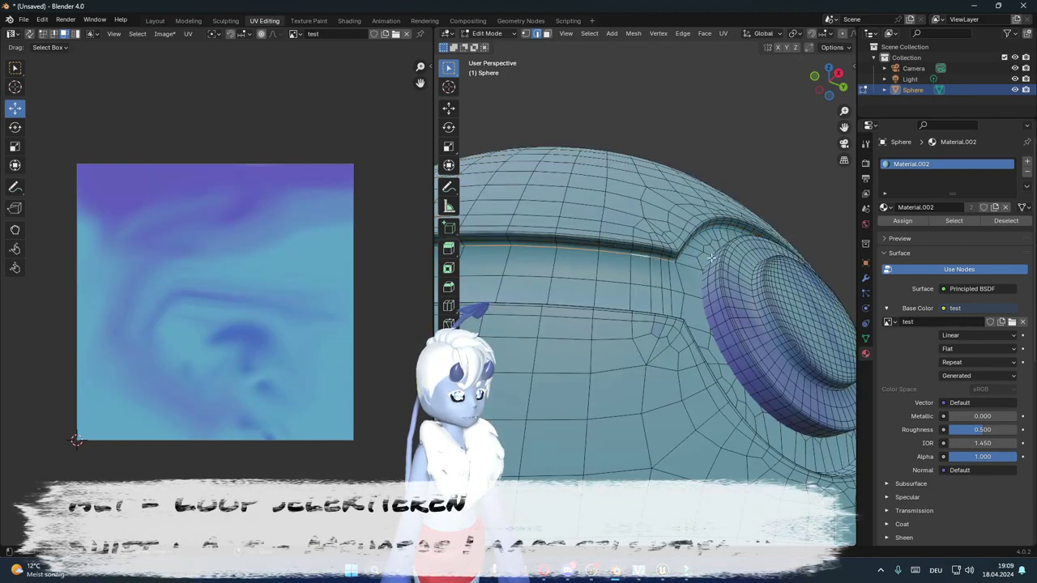
Select the groove loops around the button and band slot and mark them as seams.
middle_drag(710, 257, 493, 272)
alt+shift+click(493, 272)
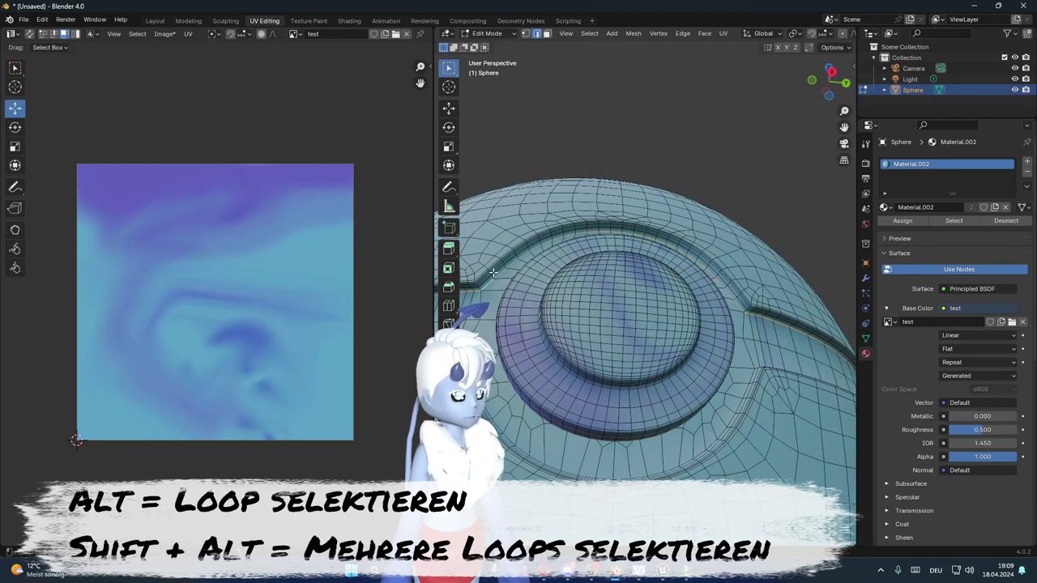
mouse_move(597, 273)
middle_down()
mouse_move(675, 453)
mouse_move(679, 379)
middle_up()
scroll(648, 388, up, 2)
scroll(686, 405, up, 3)
scroll(686, 405, up, 3)
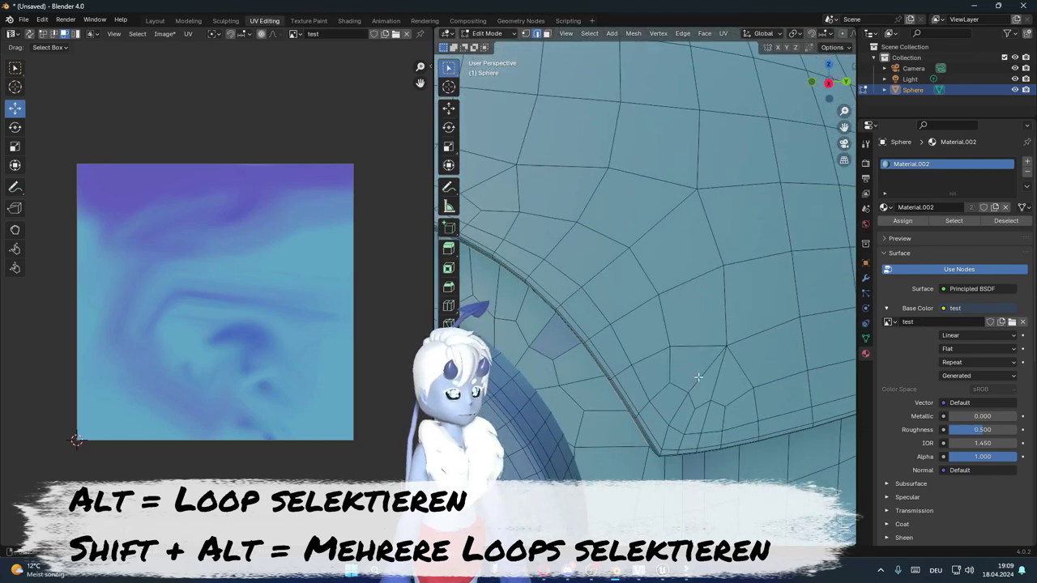
scroll(673, 359, up, 2)
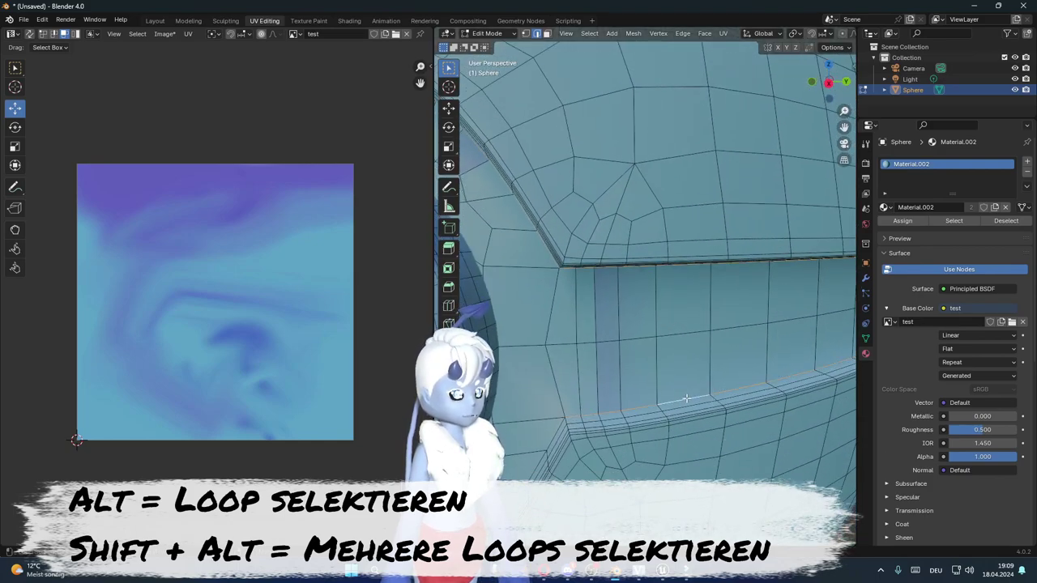
scroll(686, 399, down, 5)
middle_drag(598, 380, 619, 389)
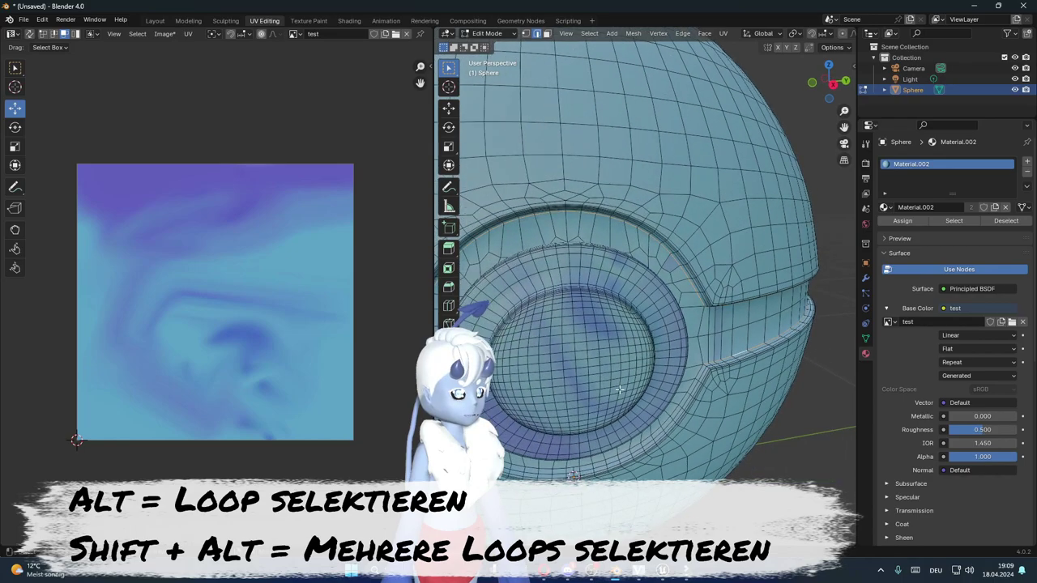
mouse_move(695, 375)
middle_down()
mouse_move(625, 371)
mouse_move(614, 320)
middle_up()
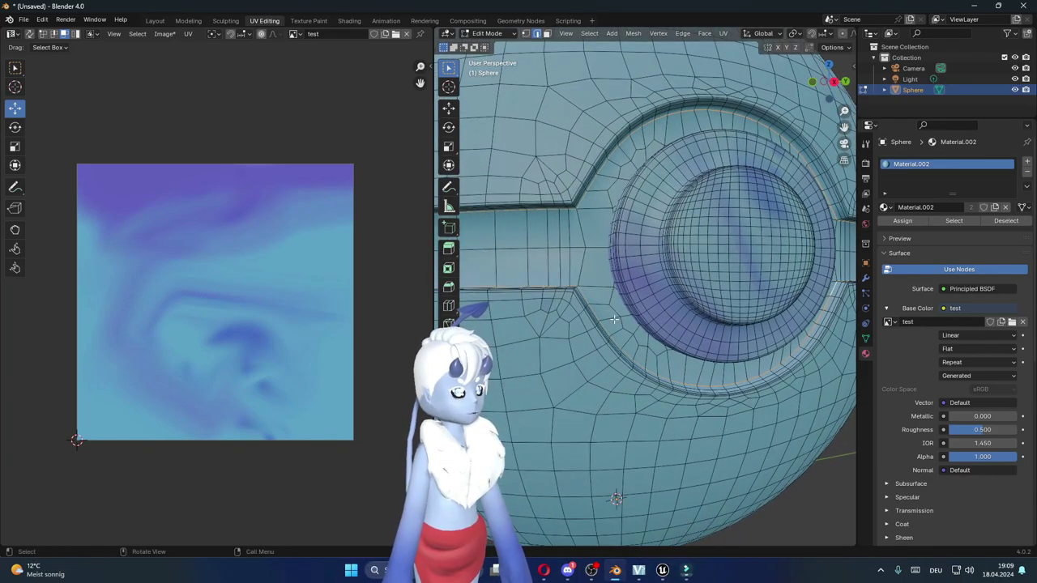
middle_drag(478, 302, 567, 311)
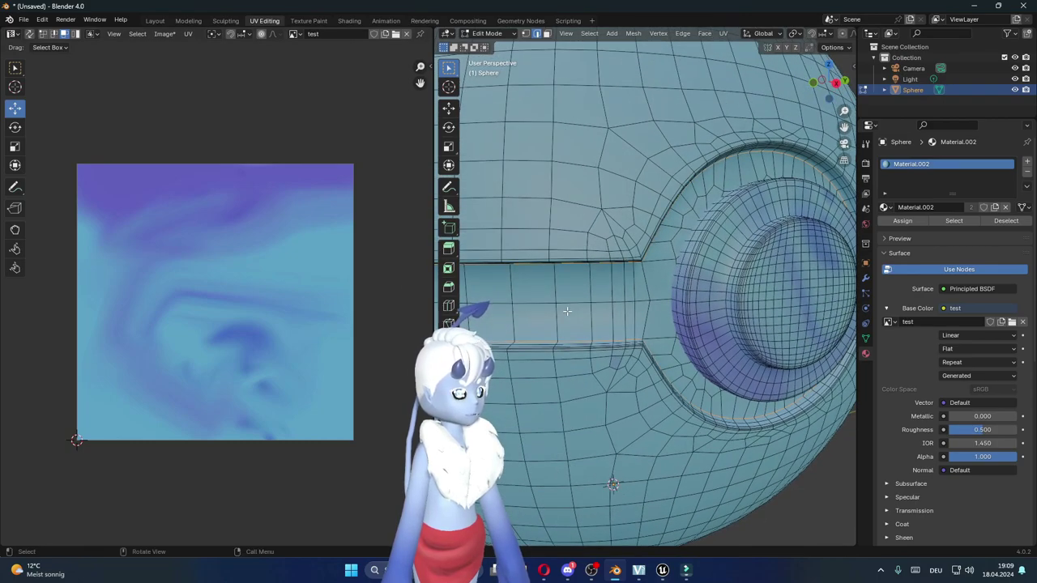
key(ctrl+e)
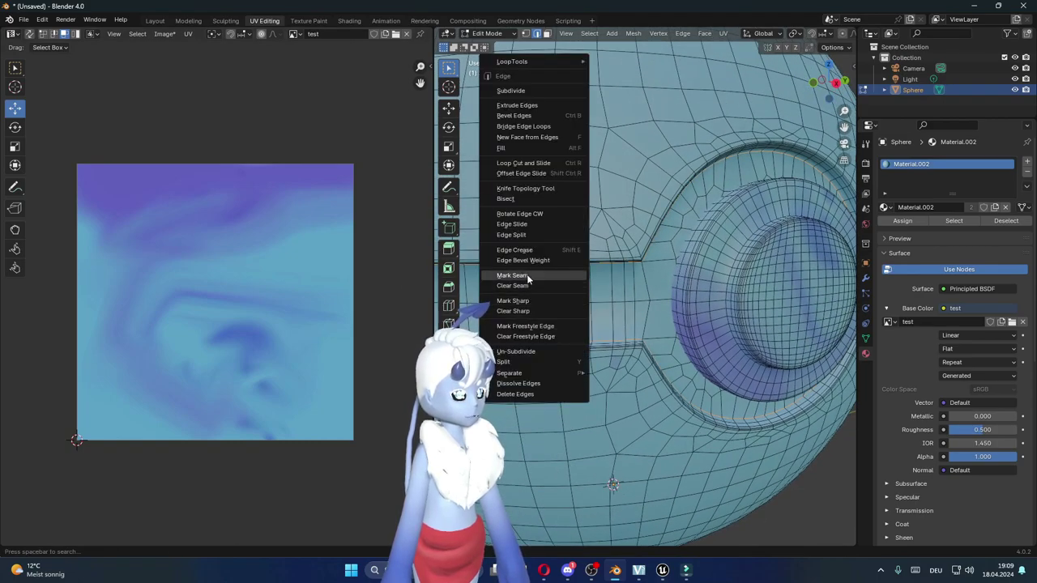
click(531, 276)
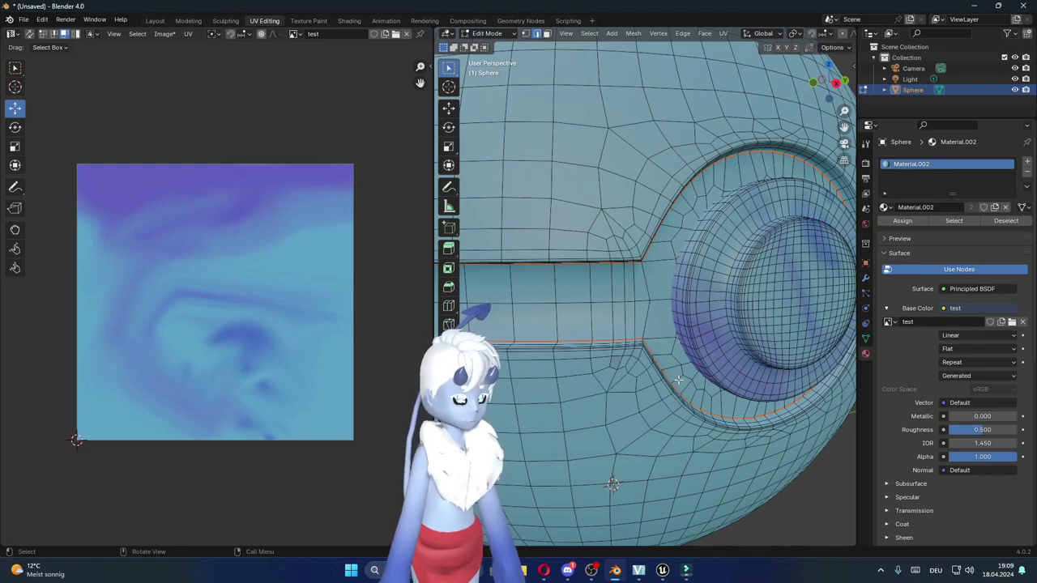
Mark the edge loop around the button disc as a seam.
key(KP_Decimal)
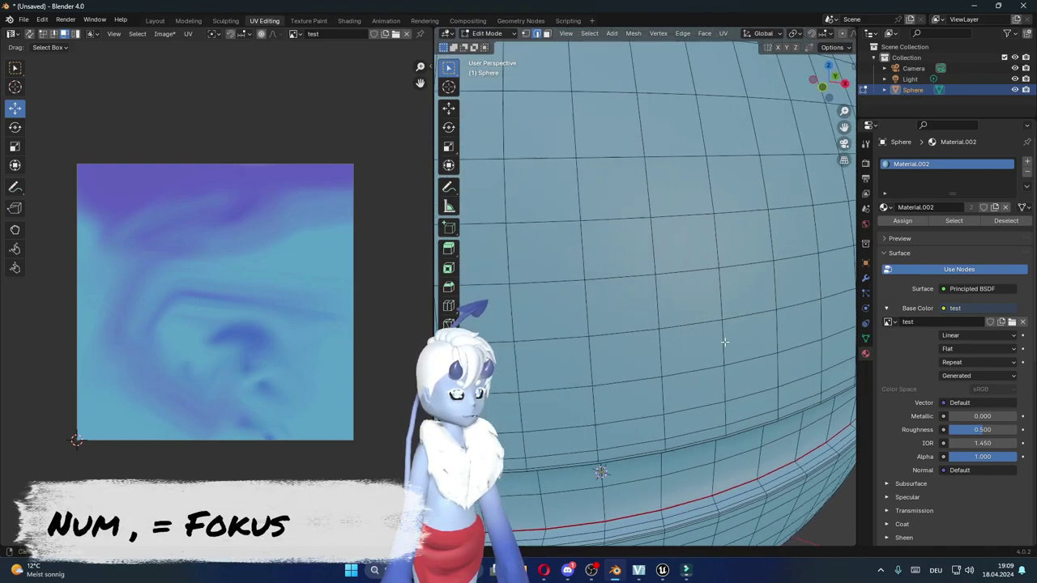
mouse_move(724, 341)
middle_down()
mouse_move(684, 341)
mouse_move(777, 337)
mouse_move(711, 339)
mouse_move(704, 359)
middle_up()
scroll(749, 325, down, 4)
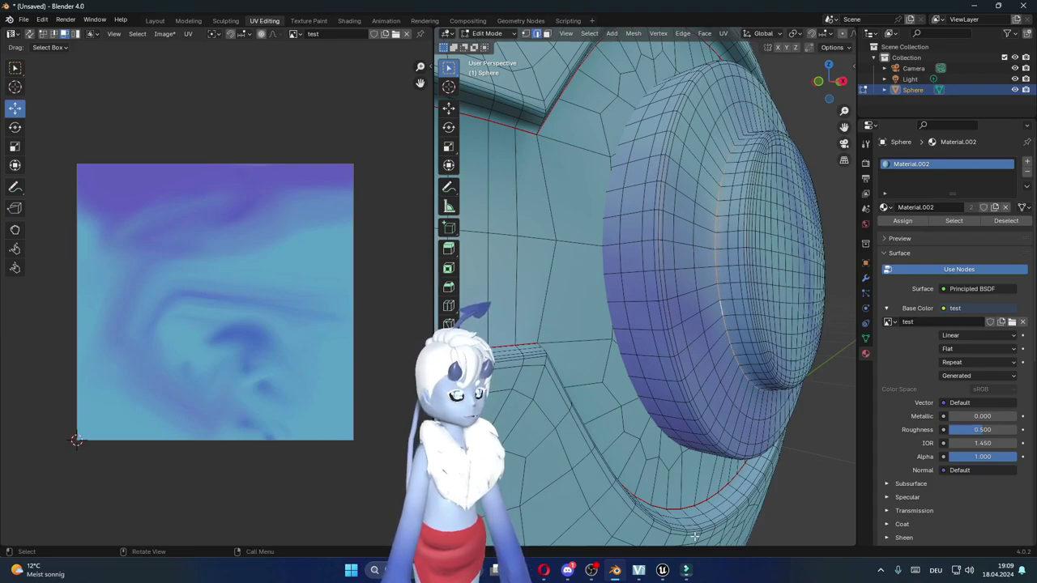
middle_drag(695, 528, 709, 342)
right_click(709, 342)
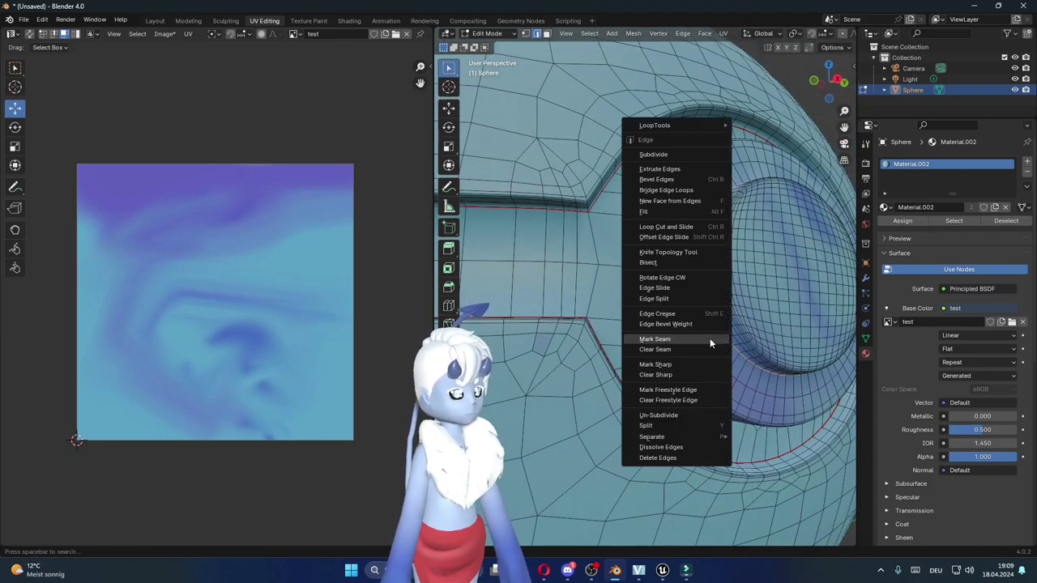
click(671, 338)
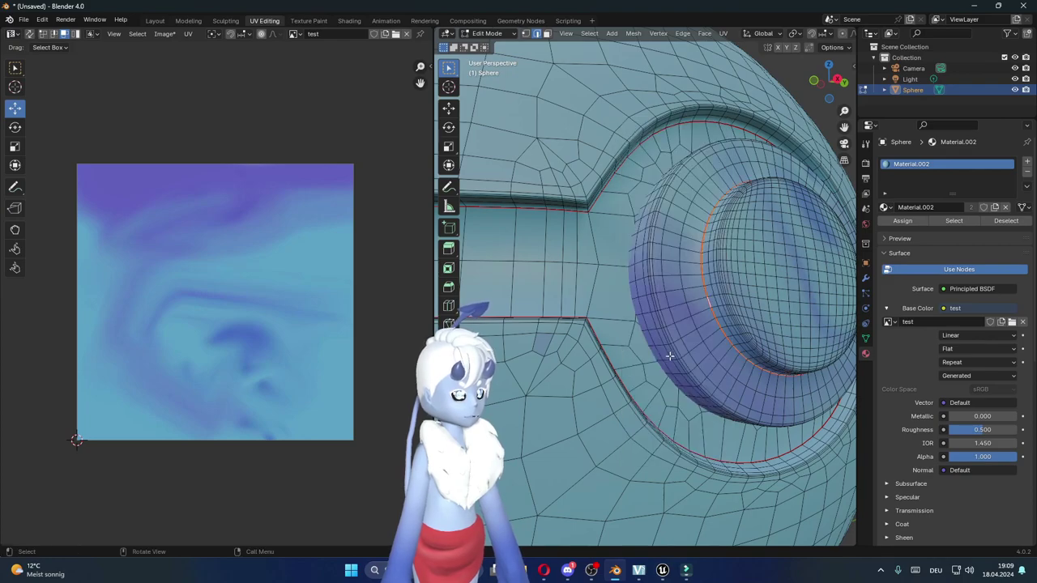
Select all geometry linked to the button.
middle_drag(669, 365, 673, 232)
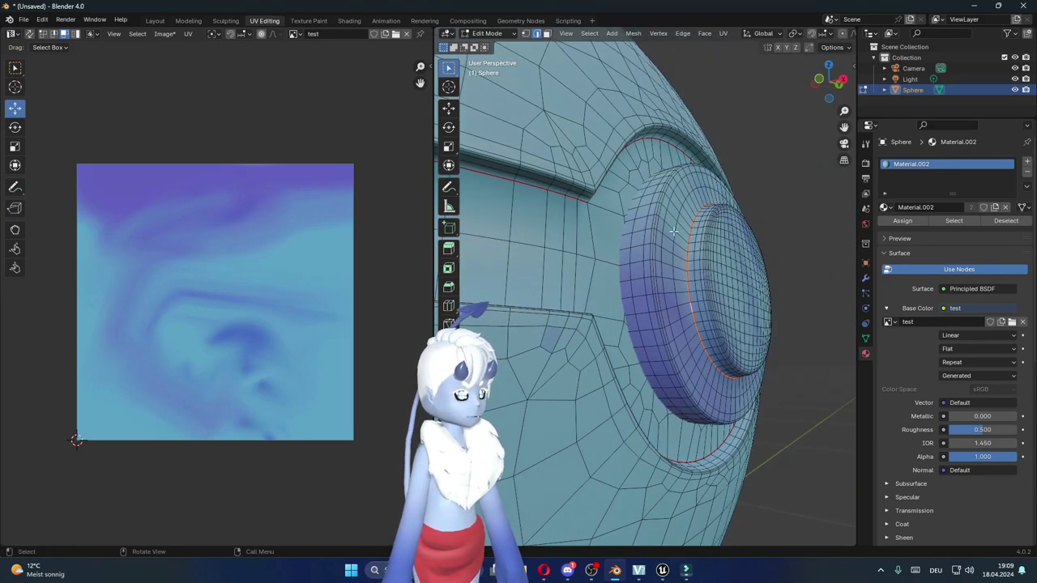
scroll(646, 312, up, 2)
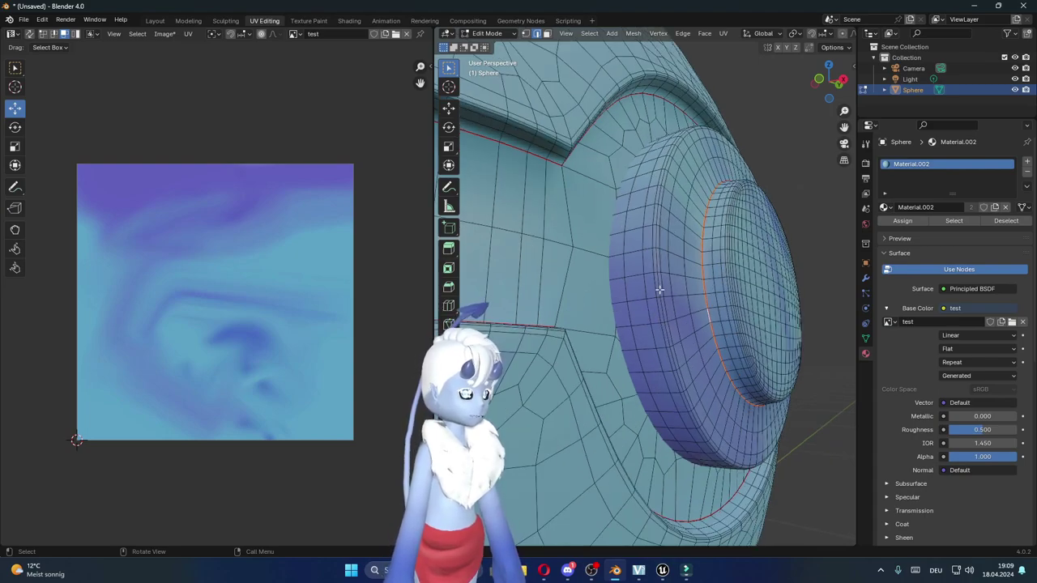
key(l)
key(u)
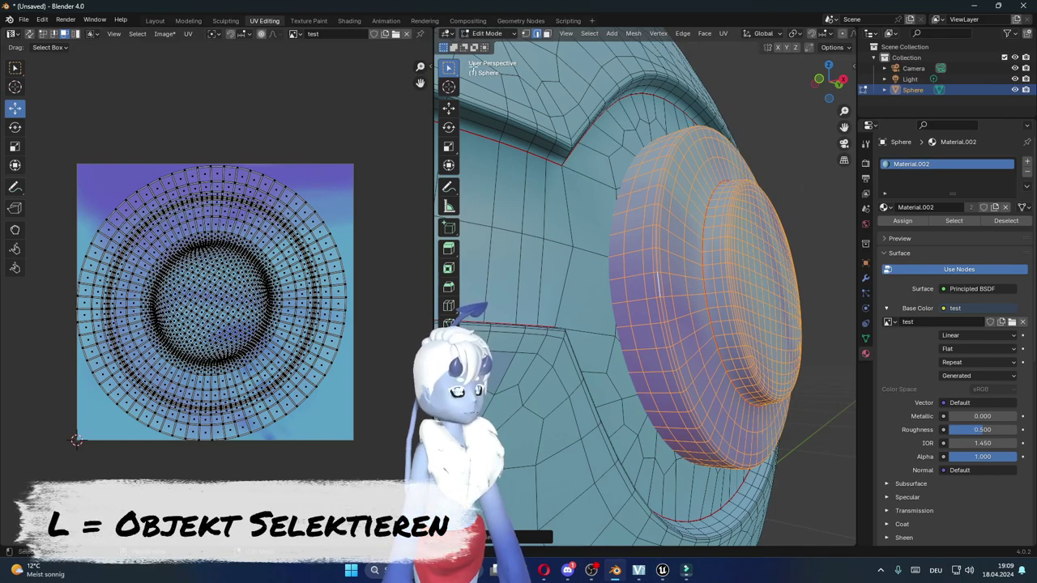
Unwrap the selected button UVs into separate ring and disc islands.
key(a)
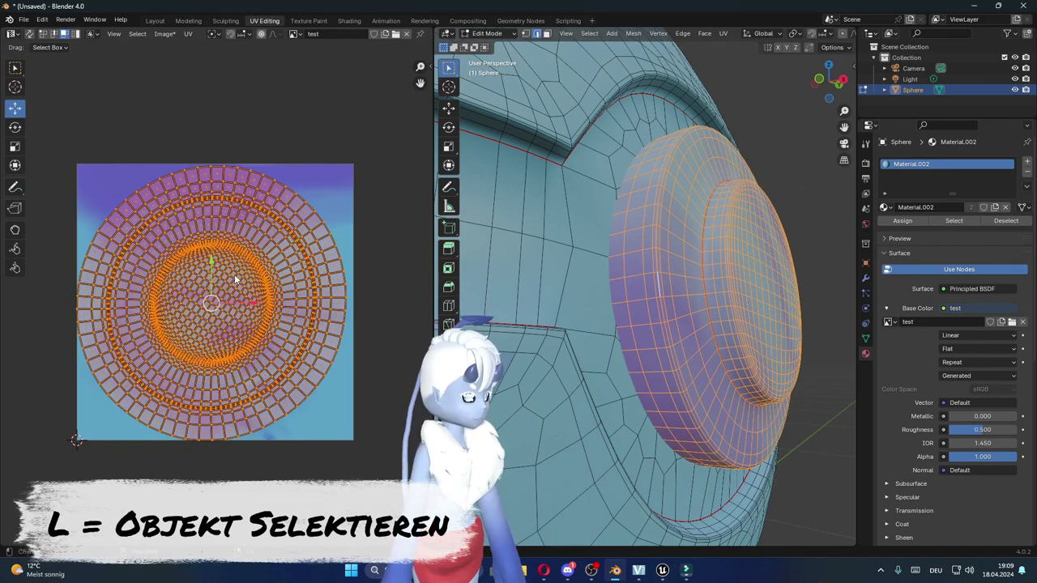
key(u)
click(233, 274)
click(285, 336)
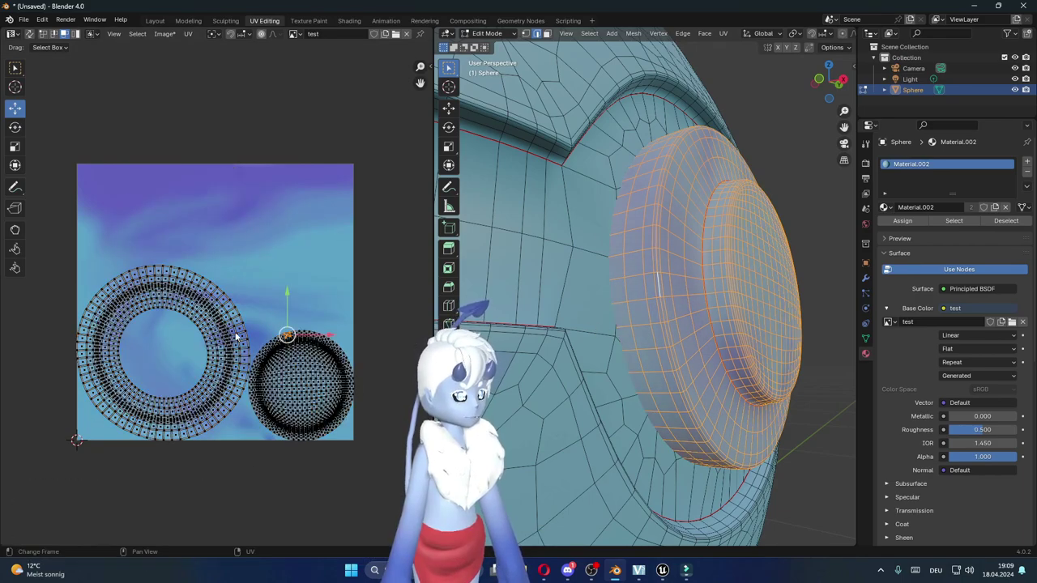
Inspect the new ring islands, then switch to the Texture Paint workspace.
scroll(235, 334, up, 3)
scroll(235, 332, up, 3)
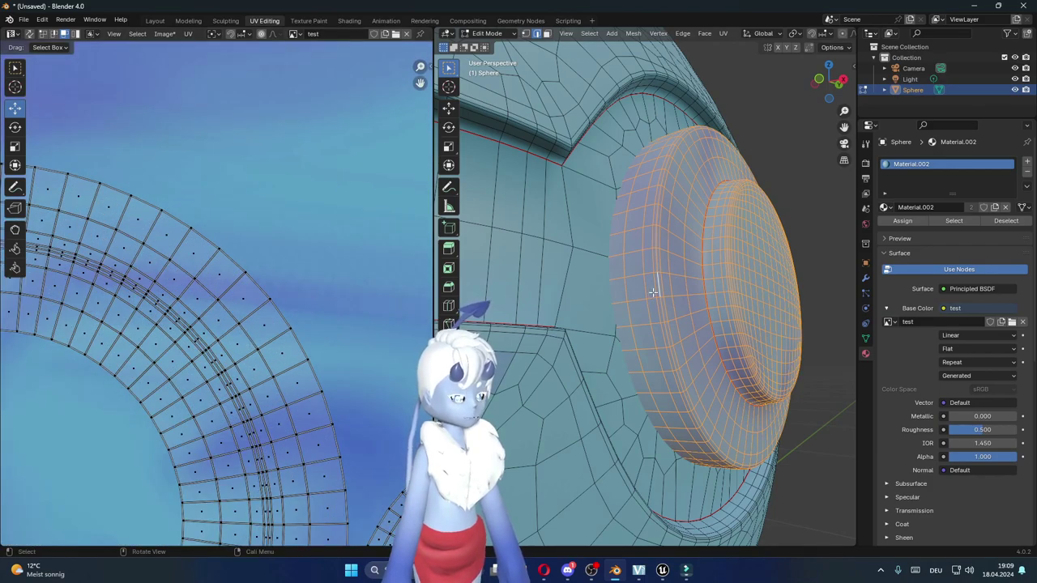
middle_drag(244, 294, 300, 225)
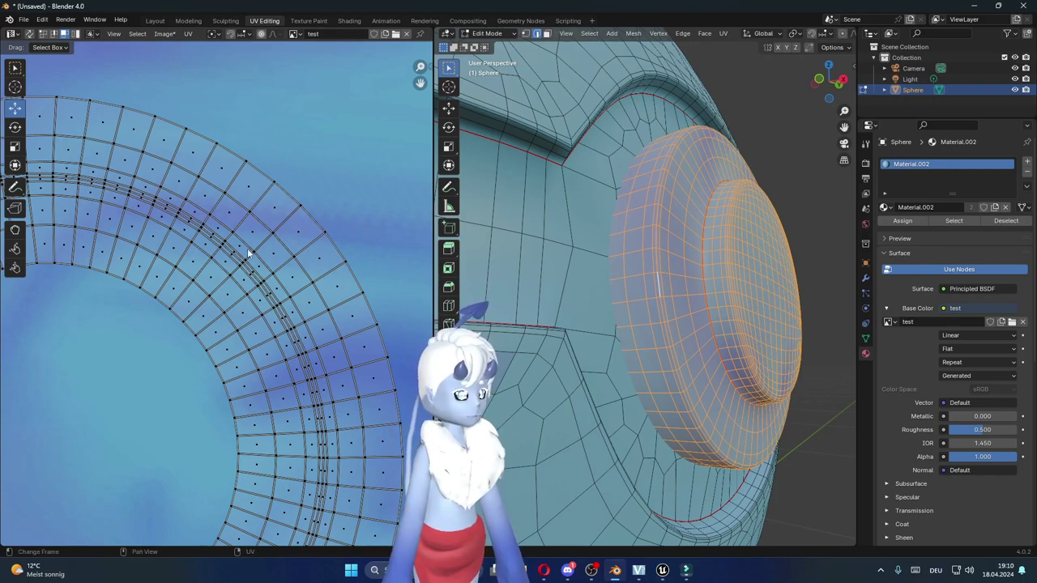
scroll(247, 253, down, 5)
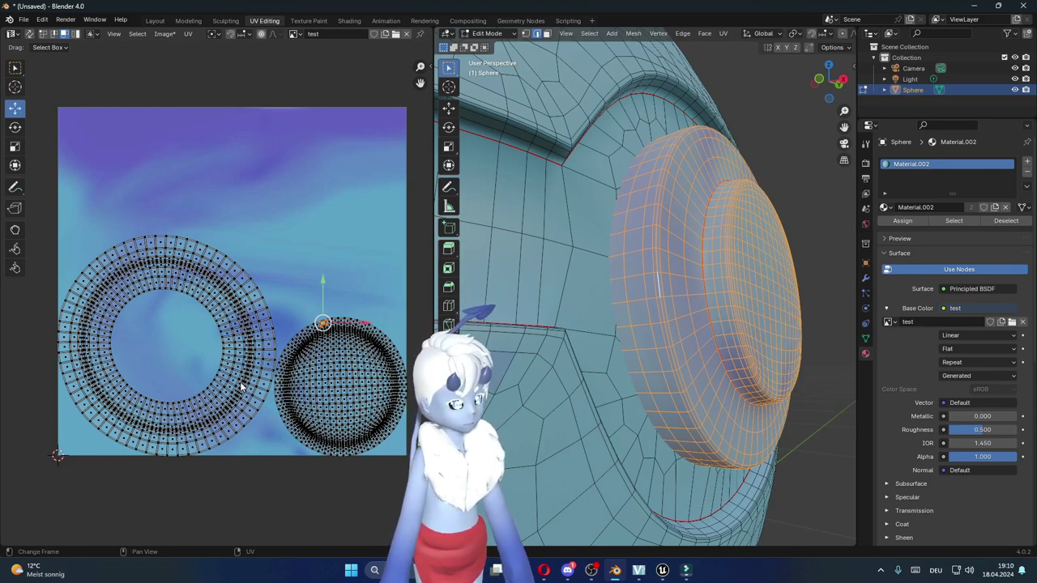
click(231, 21)
click(320, 22)
Set a constant brush falloff, switch to the Draw brush, and dab magenta onto the texture.
scroll(132, 226, up, 5)
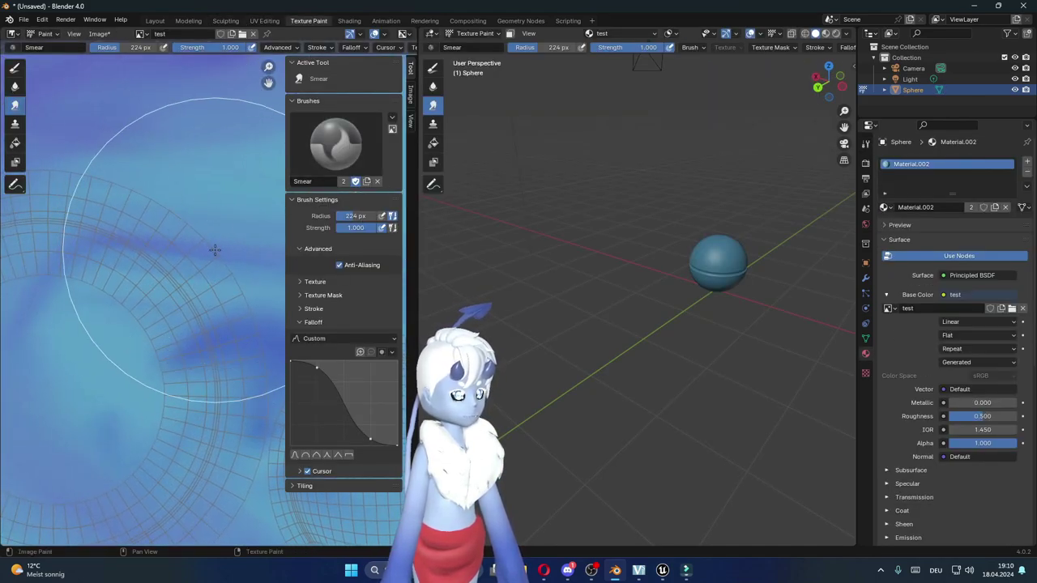
click(349, 455)
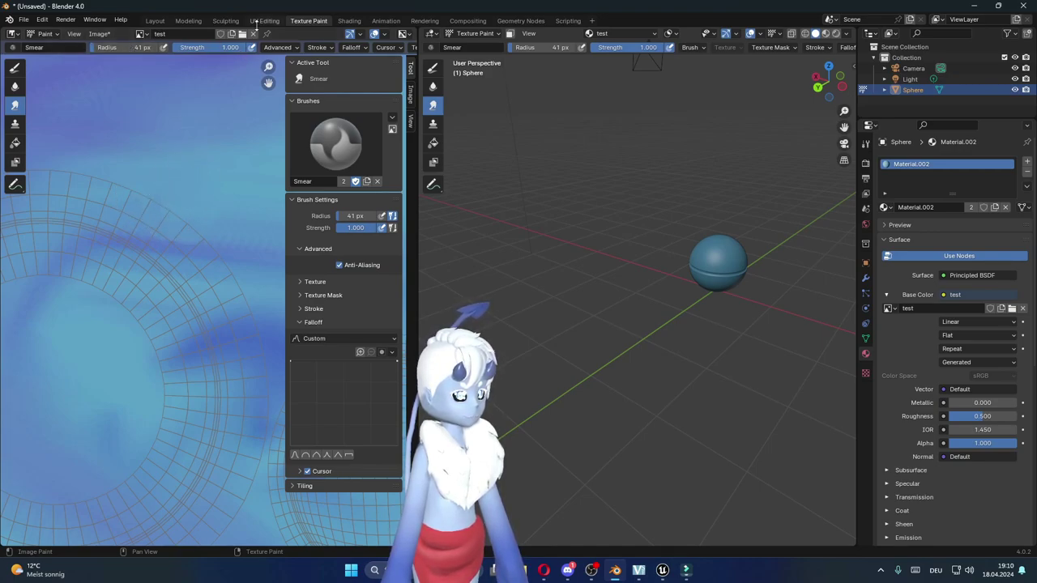
click(14, 67)
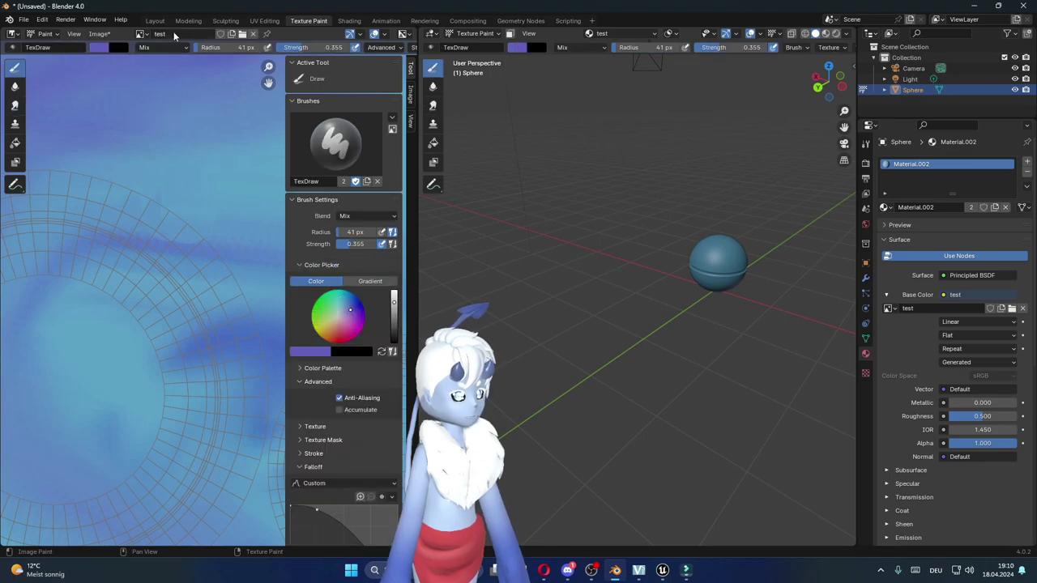
click(98, 47)
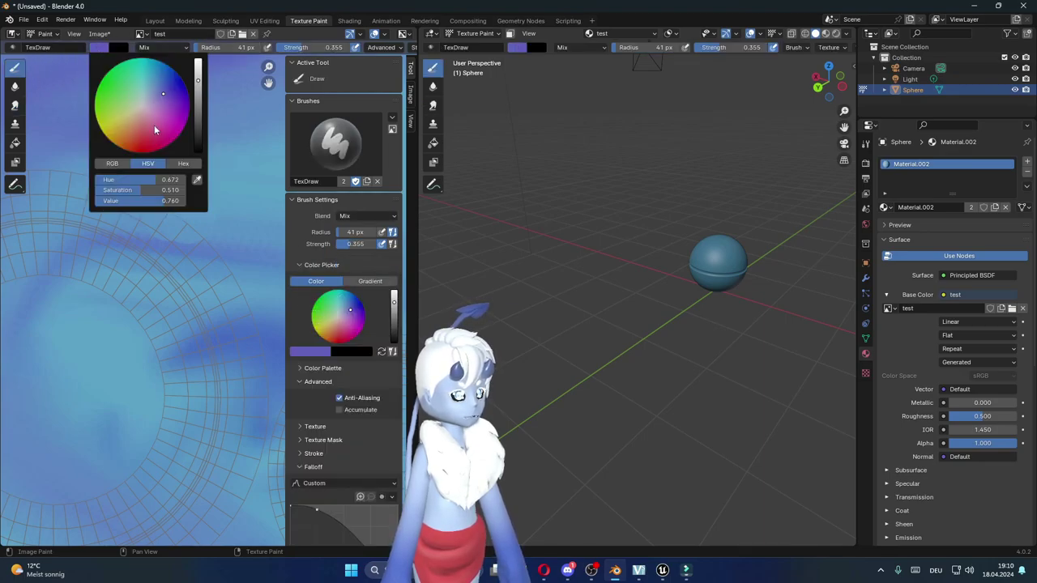
drag(216, 241, 226, 245)
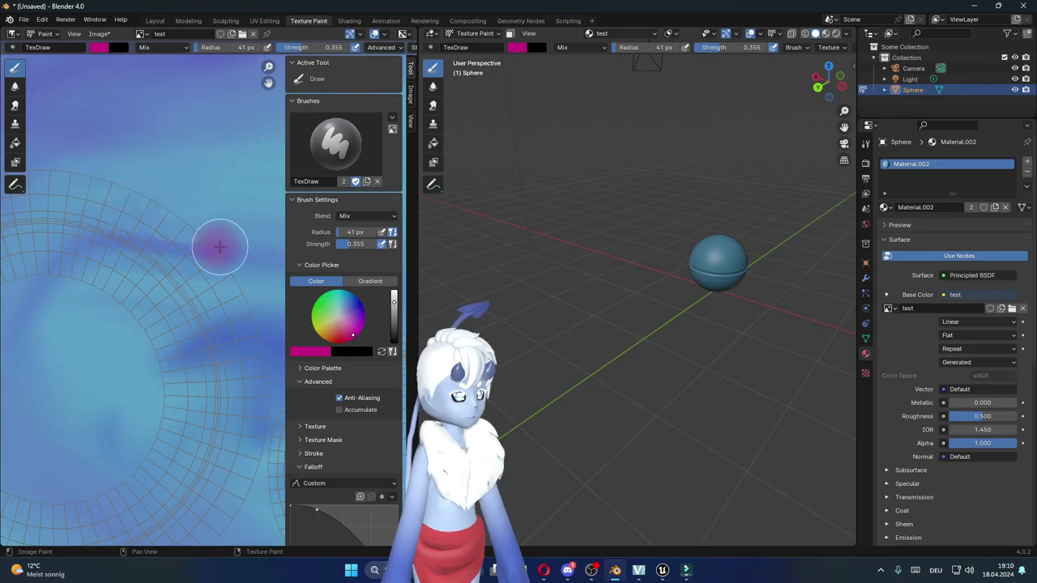
Frame the sphere and extend the magenta blob into a diagonal stroke down and right.
scroll(740, 266, up, 2)
scroll(696, 243, up, 2)
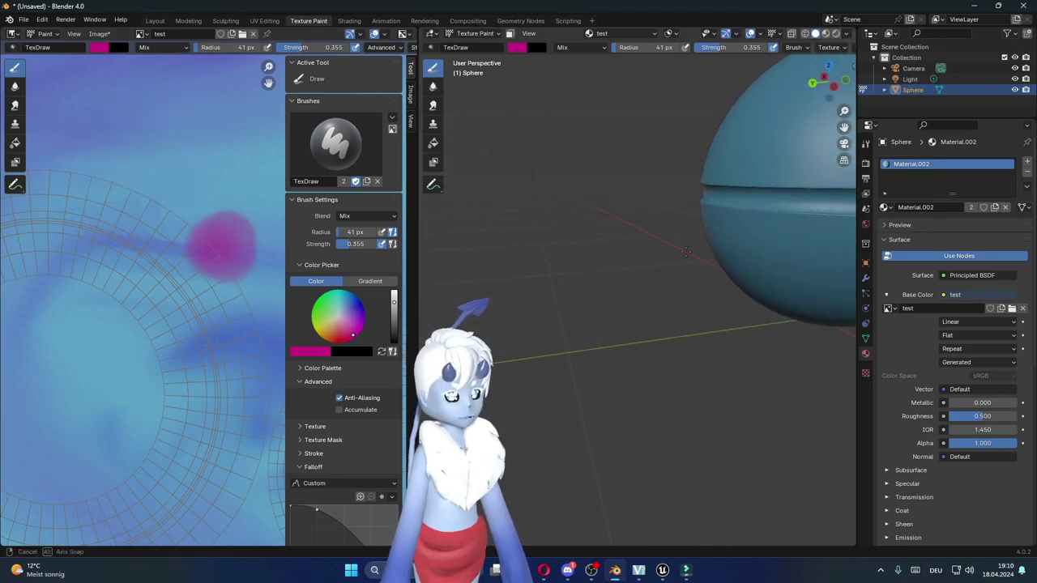
scroll(640, 213, up, 2)
mouse_move(640, 213)
middle_down()
mouse_move(583, 279)
mouse_move(757, 254)
middle_up()
scroll(583, 280, down, 5)
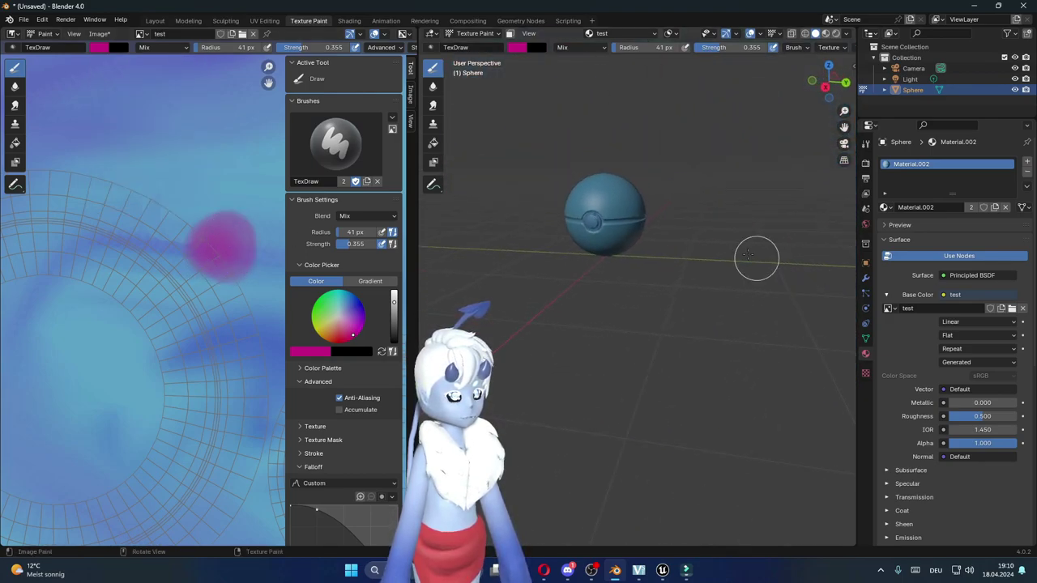
scroll(756, 254, up, 3)
mouse_move(624, 196)
middle_down()
mouse_move(662, 226)
mouse_move(718, 171)
middle_up()
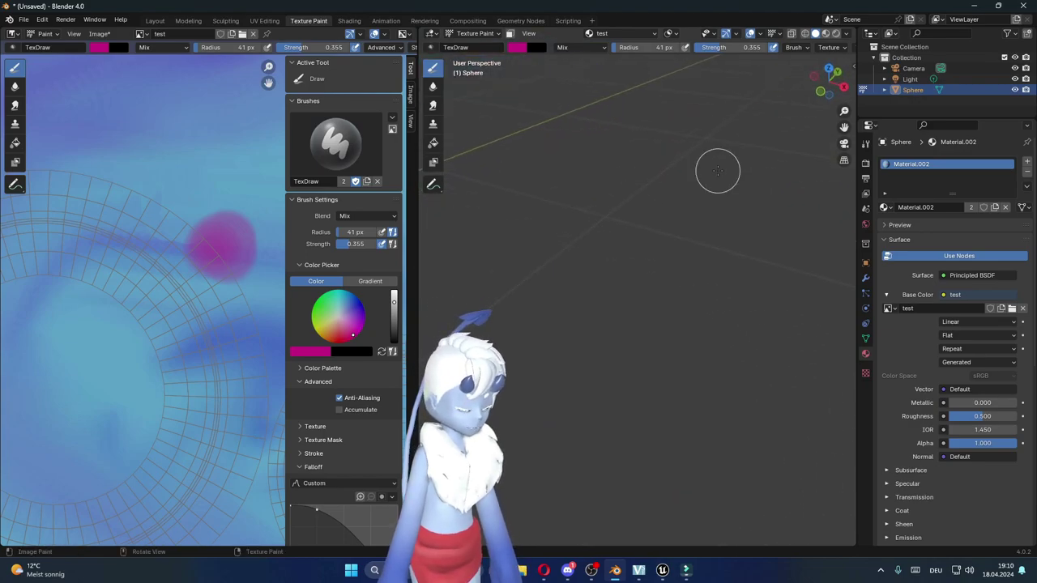
key(f)
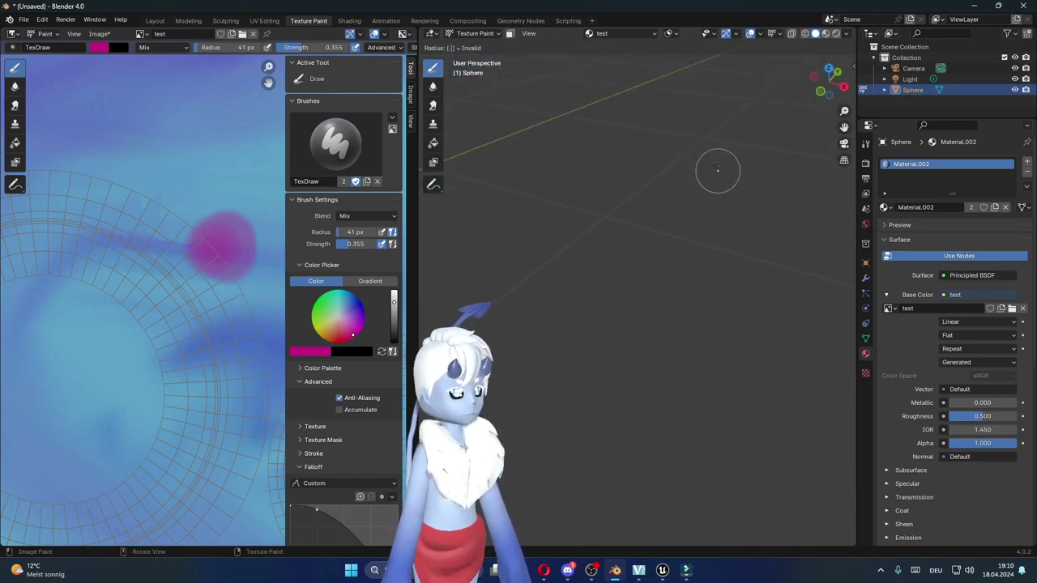
key(Escape)
mouse_move(688, 203)
middle_down()
mouse_move(647, 202)
mouse_move(656, 291)
middle_up()
key(KP_Decimal)
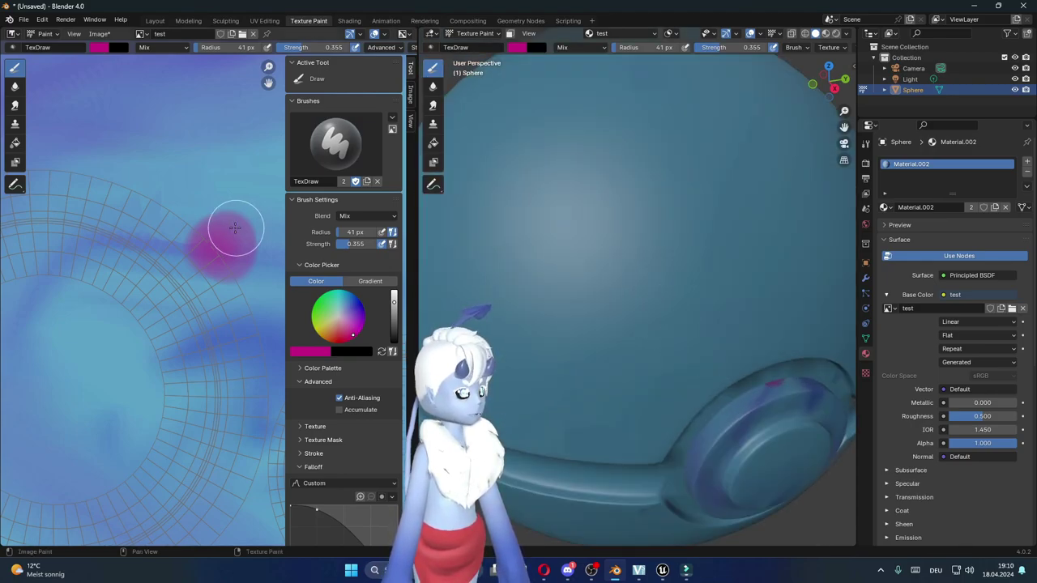
mouse_move(231, 226)
mouse_down()
mouse_move(200, 246)
mouse_move(174, 213)
mouse_move(192, 219)
mouse_move(202, 255)
mouse_up()
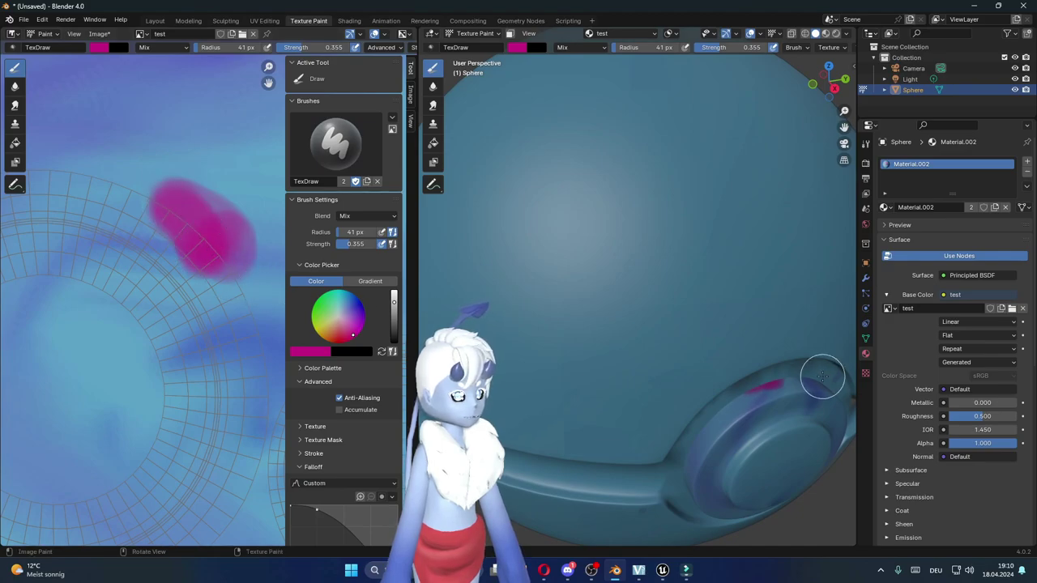
drag(194, 220, 250, 343)
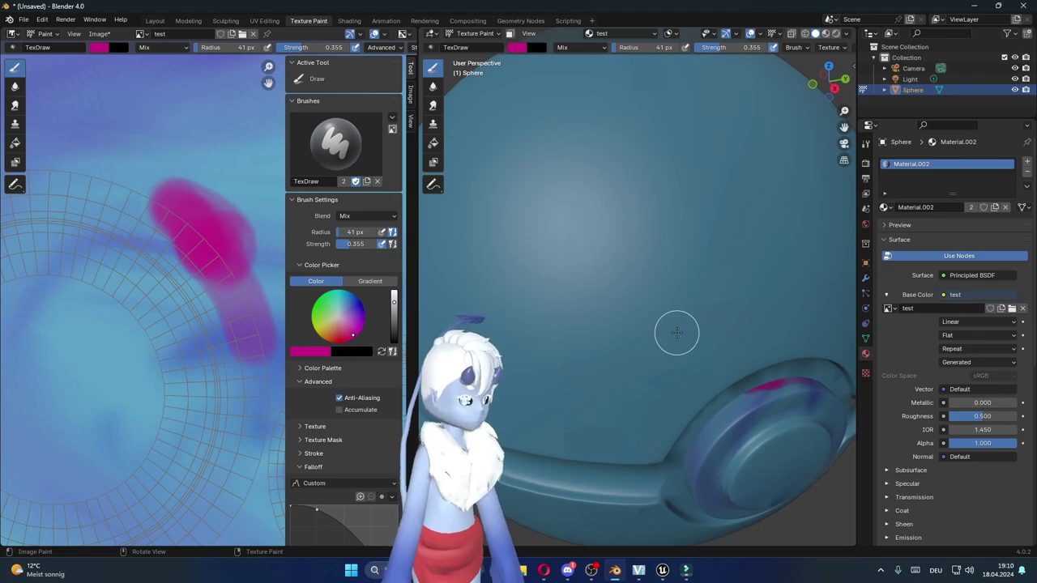
Enter Edit Mode and select a vertical edge loop on the button.
key(Tab)
middle_drag(713, 393, 731, 383)
scroll(732, 383, up, 2)
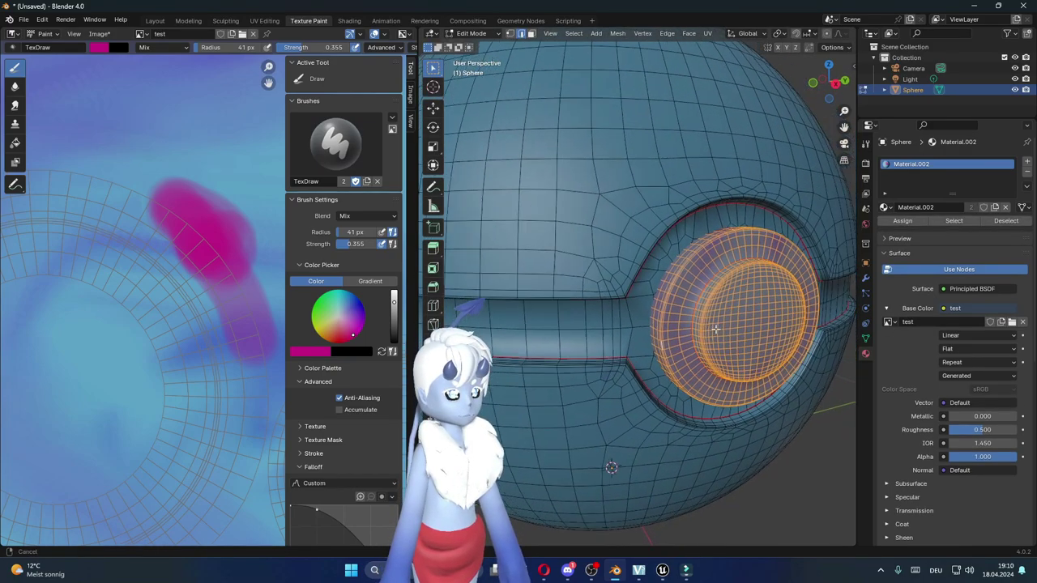
scroll(704, 364, up, 2)
scroll(681, 350, up, 2)
alt+click(681, 397)
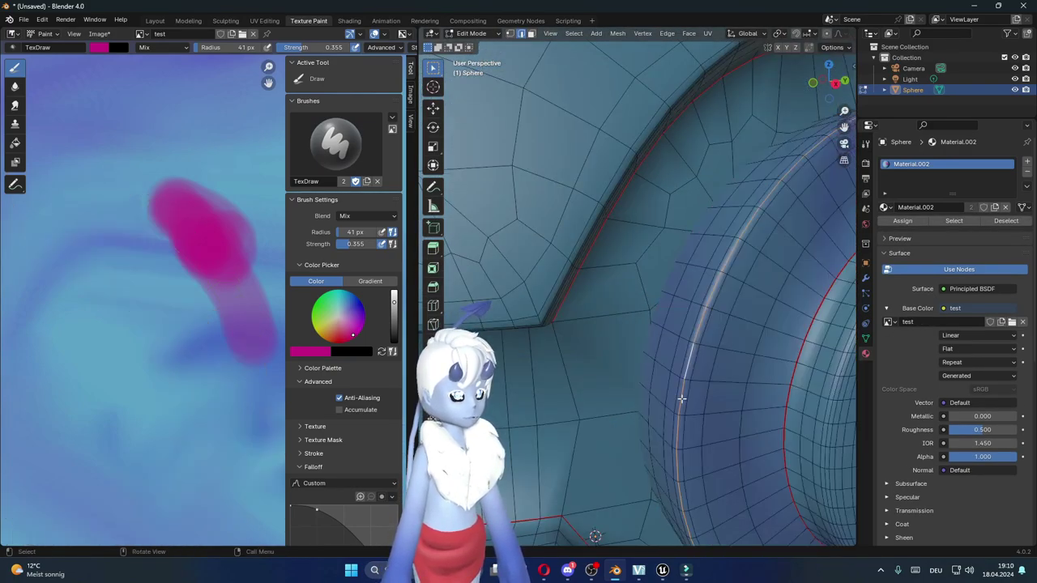
Select the edge loop around the button and mark it as a seam.
key(KP_3)
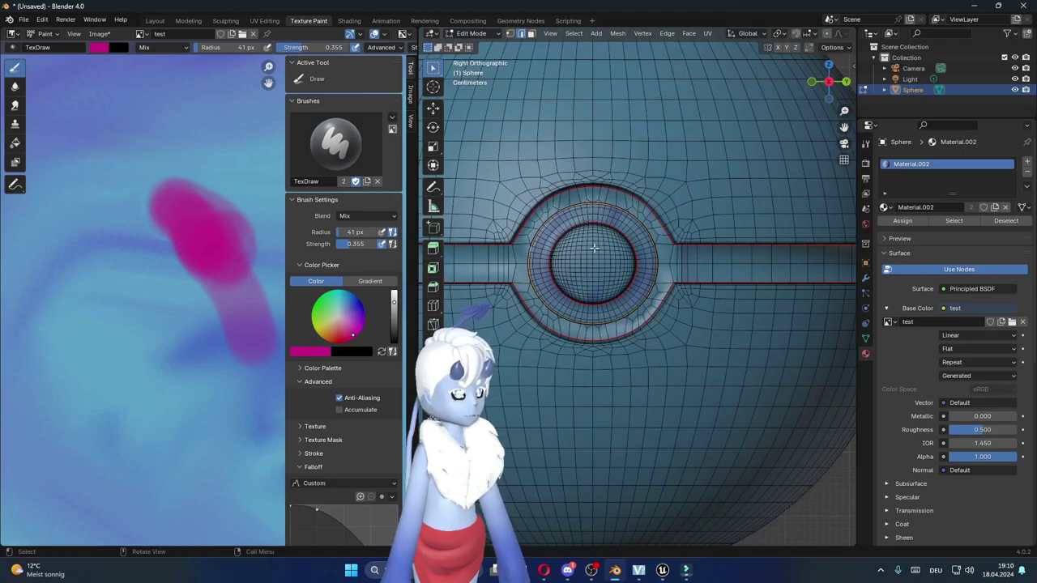
middle_drag(567, 340, 604, 287)
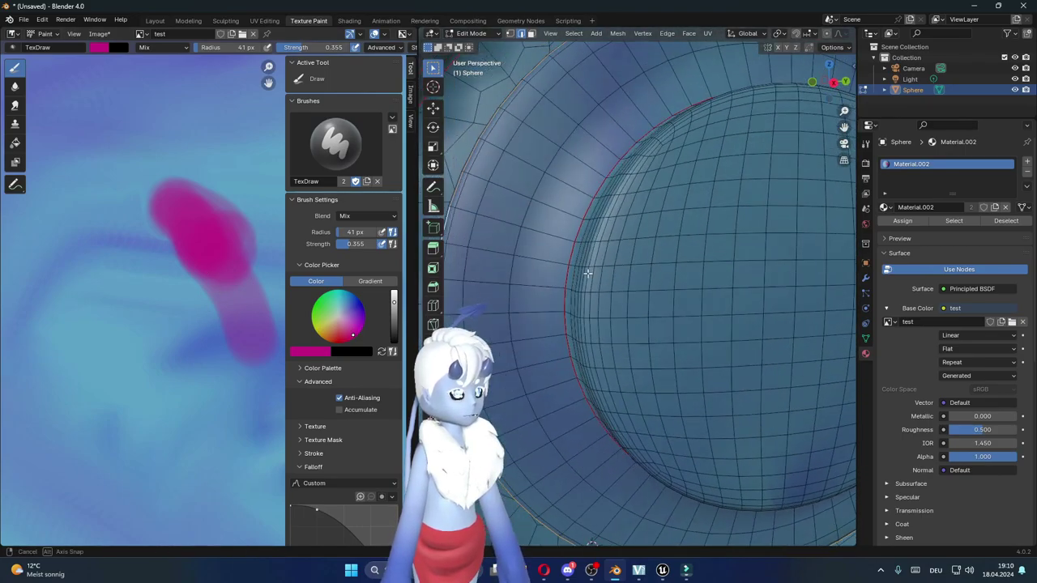
scroll(604, 287, up, 3)
shift+middle_drag(732, 316, 695, 254)
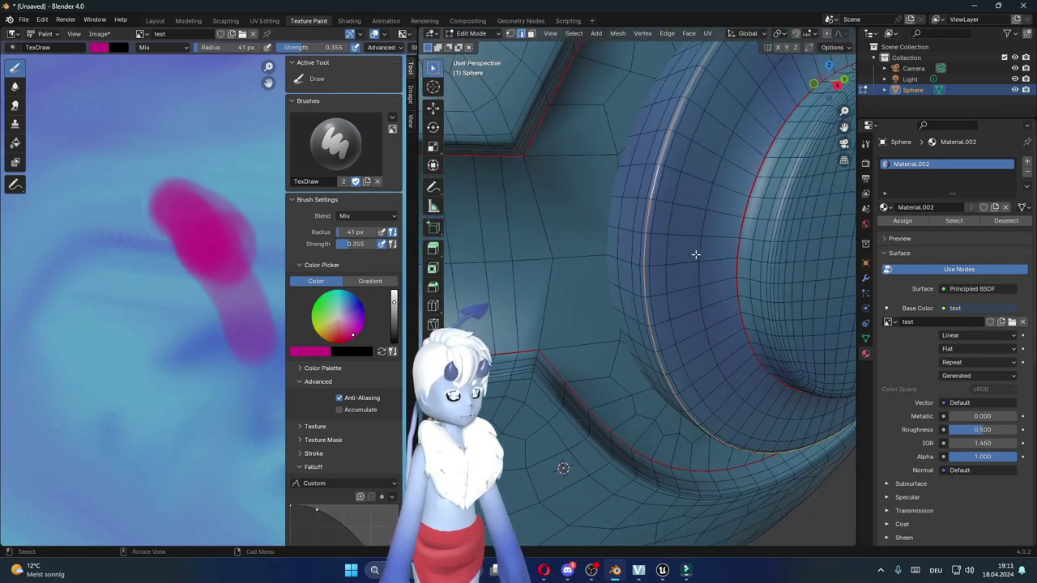
alt+click(769, 293)
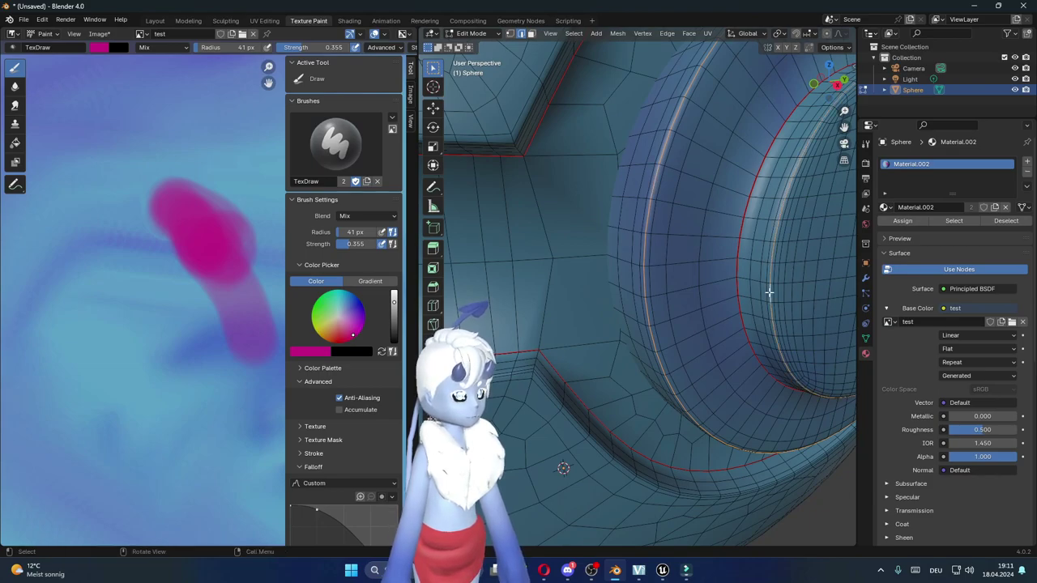
right_click(768, 291)
click(769, 291)
Deselect everything, then select the button faces enclosed by the seams.
scroll(665, 265, down, 5)
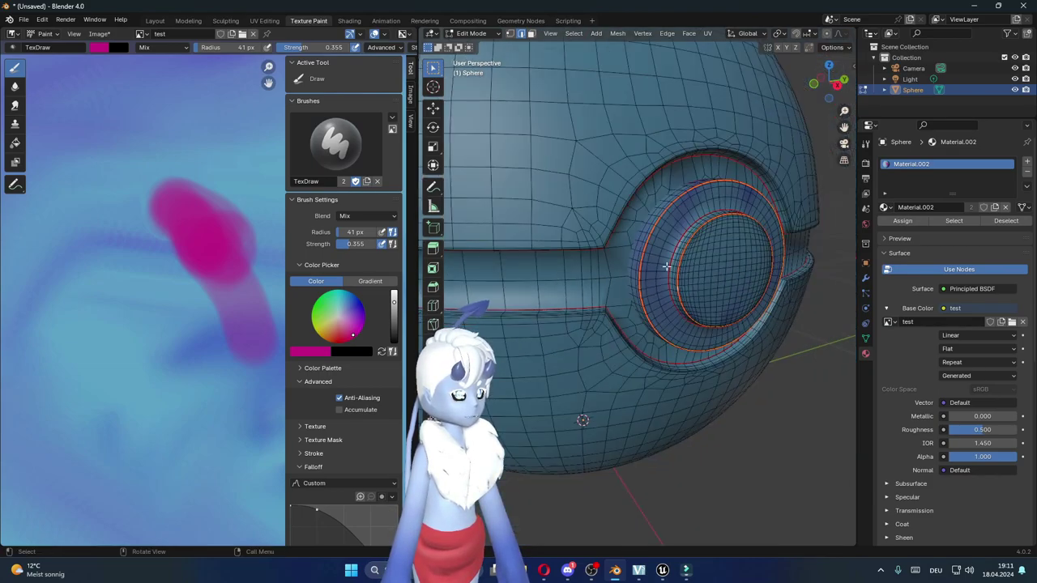
key(a)
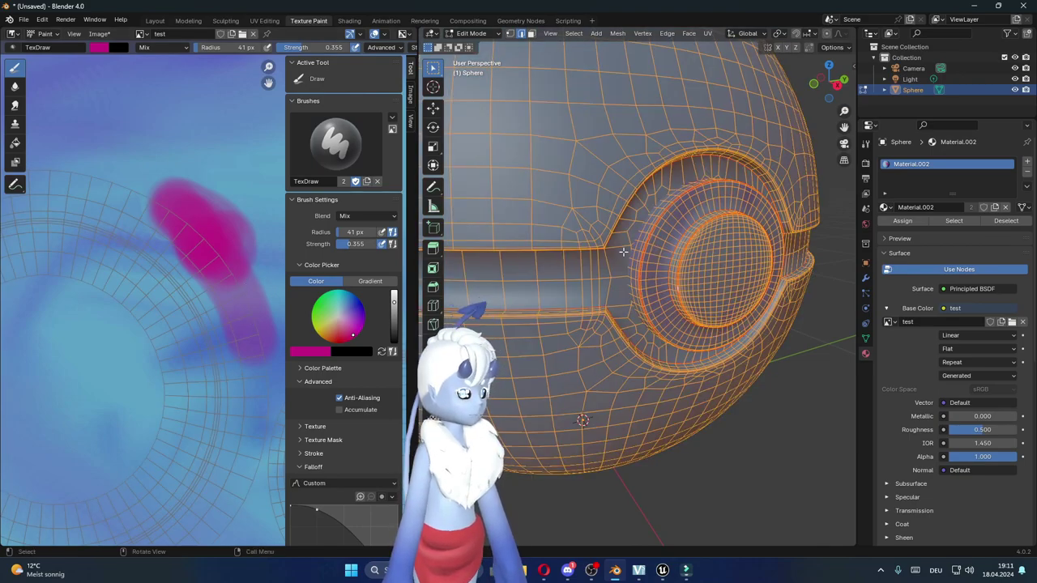
key(alt+a)
key(l)
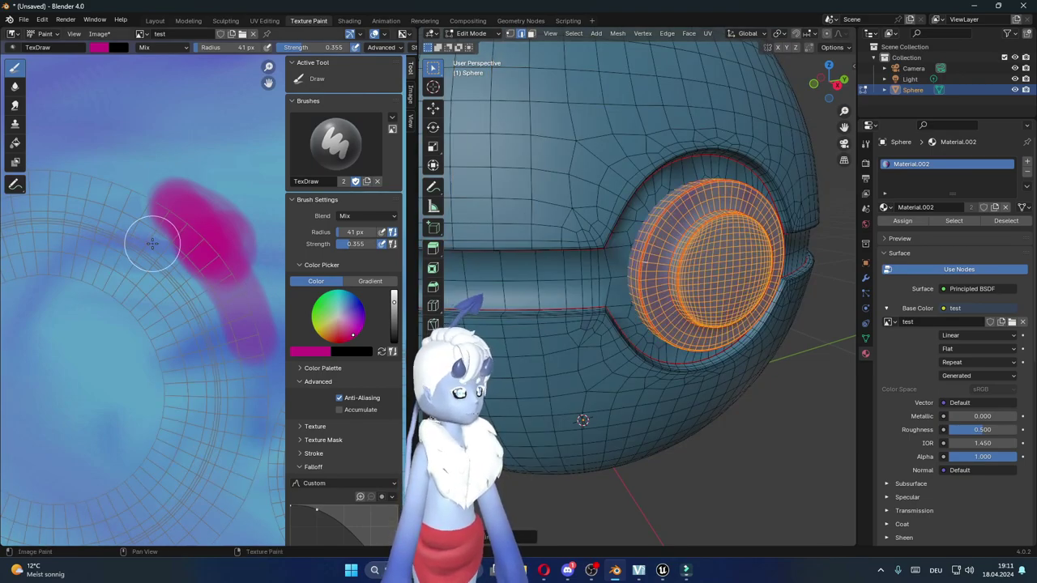
scroll(150, 240, down, 5)
middle_drag(152, 243, 104, 245)
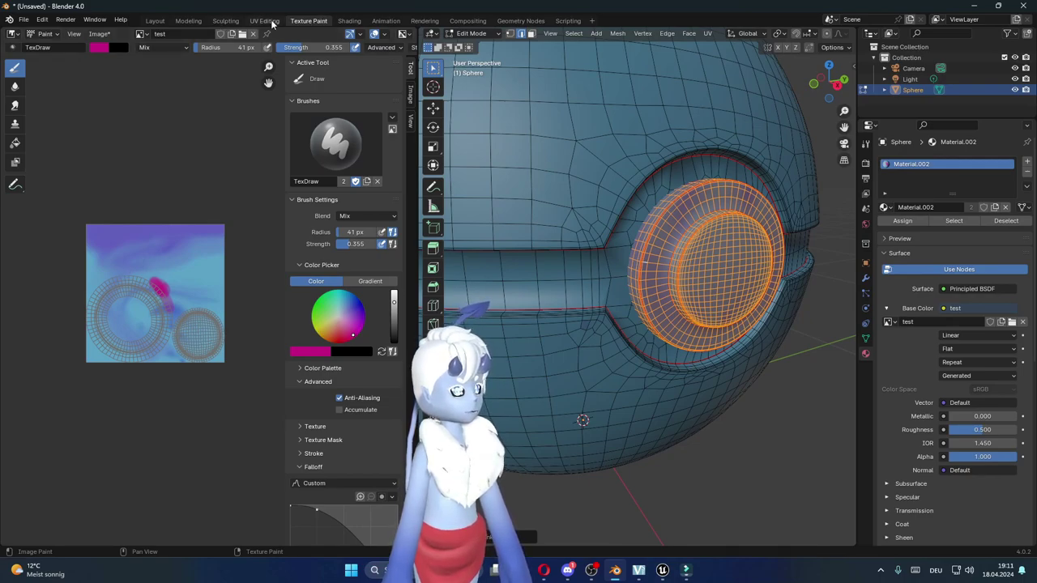
Unwrap all the button faces in UV Editing, then orbit to inspect the outer ring.
click(264, 20)
key(a)
key(u)
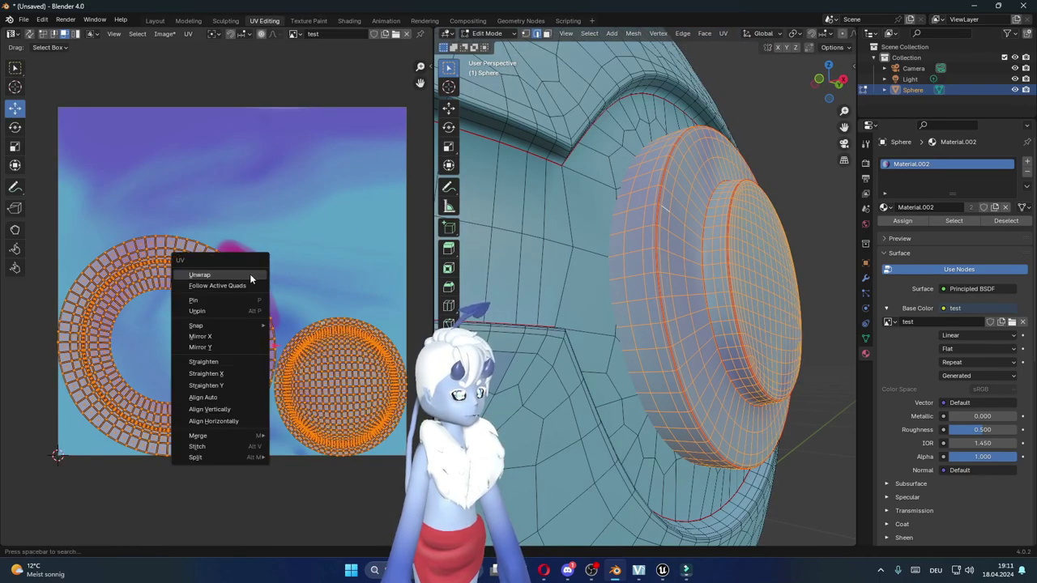
click(250, 279)
click(347, 270)
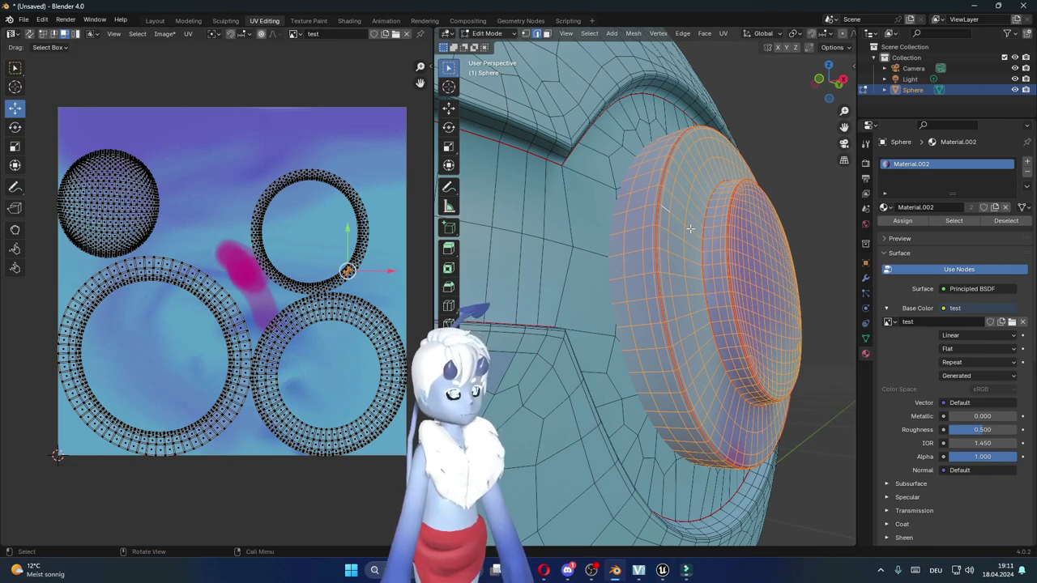
middle_drag(689, 229, 642, 332)
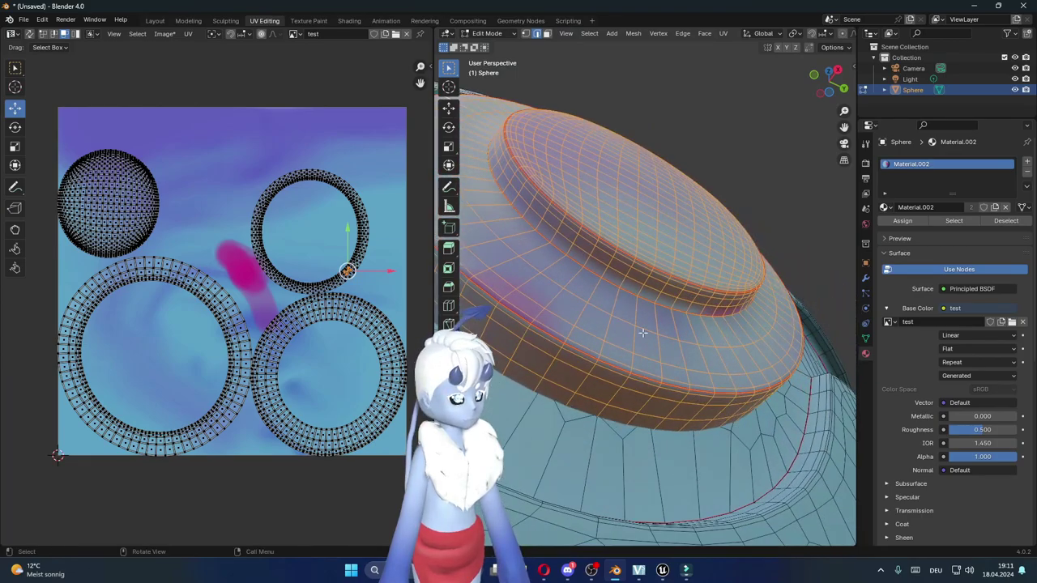
mouse_move(642, 332)
middle_down()
mouse_move(664, 355)
mouse_move(605, 303)
mouse_move(642, 303)
middle_up()
mouse_move(684, 392)
middle_down()
mouse_move(672, 350)
mouse_move(686, 301)
middle_up()
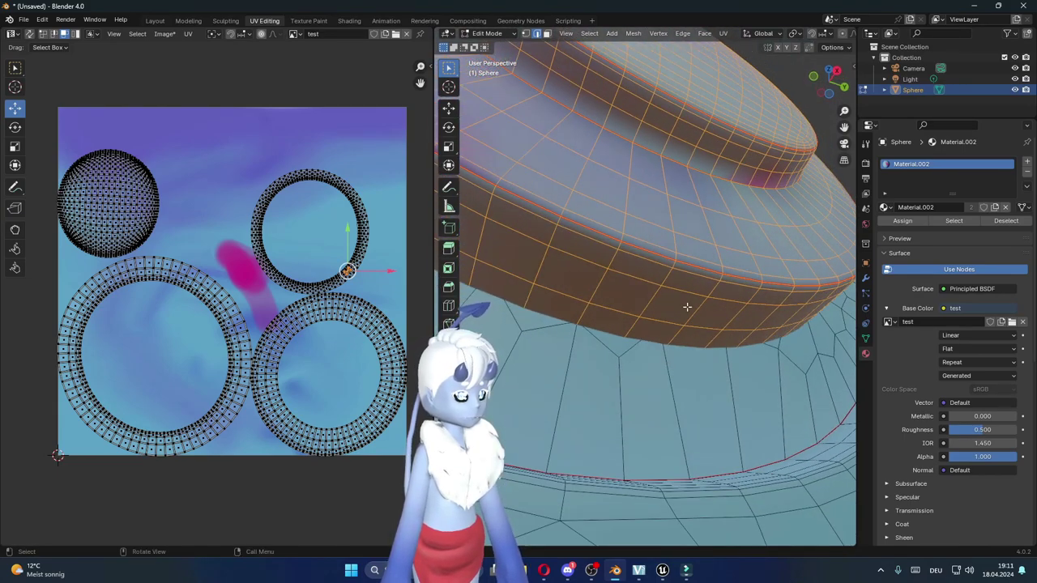
Mark the short edges crossing the button's ring bands as seams.
key(alt+a)
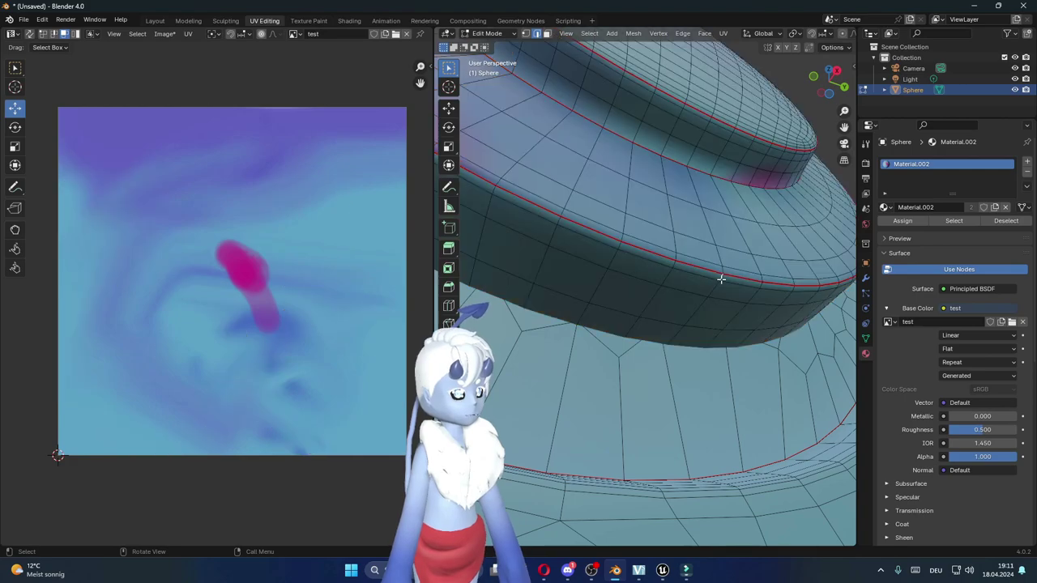
middle_drag(675, 345, 674, 353)
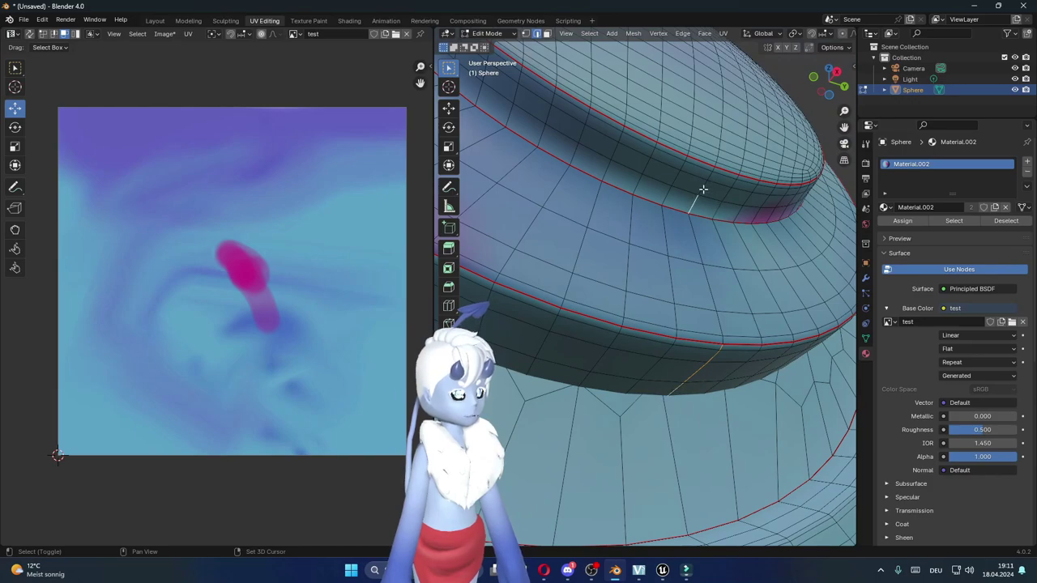
right_click(714, 168)
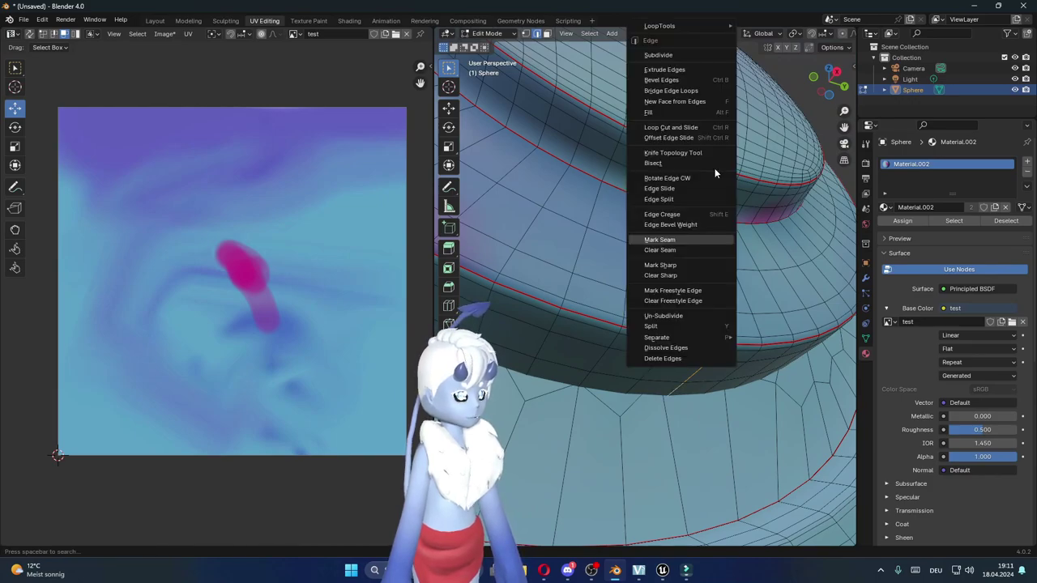
click(678, 240)
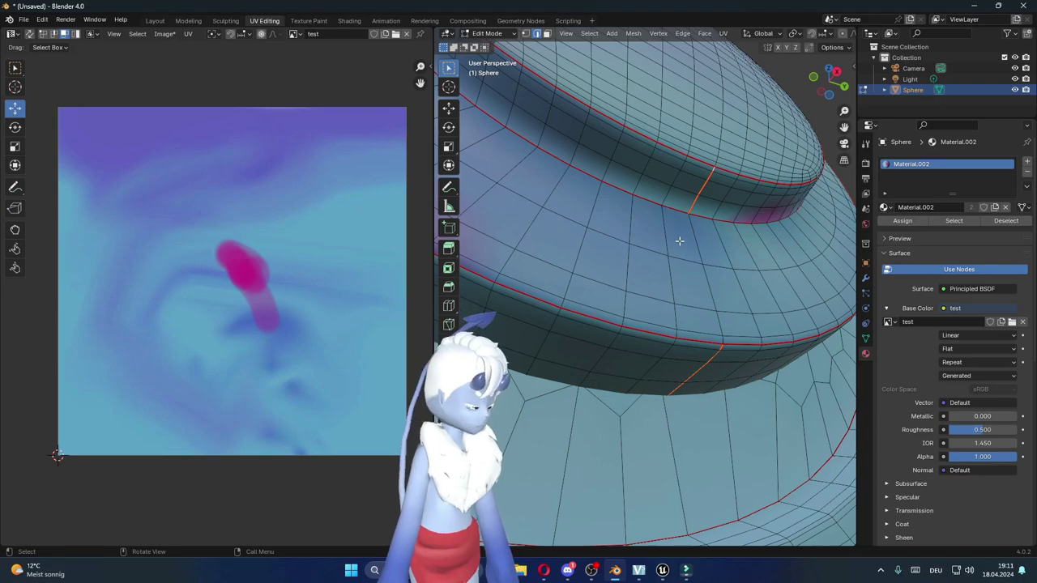
Select all and unwrap with the new seams, then check the ring strip, disc and ring islands.
key(a)
key(a)
key(u)
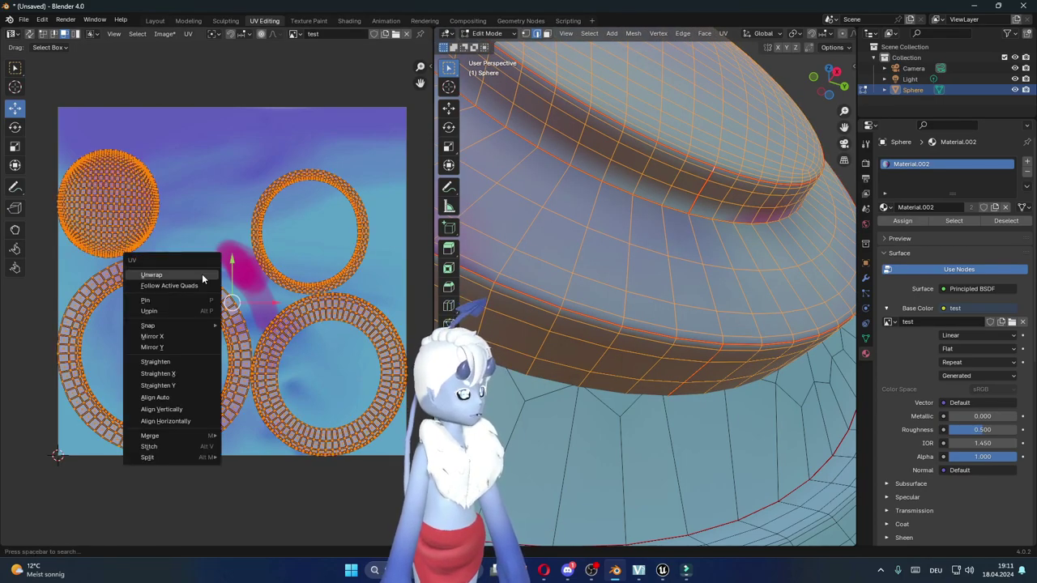
click(202, 274)
middle_drag(78, 151, 122, 168)
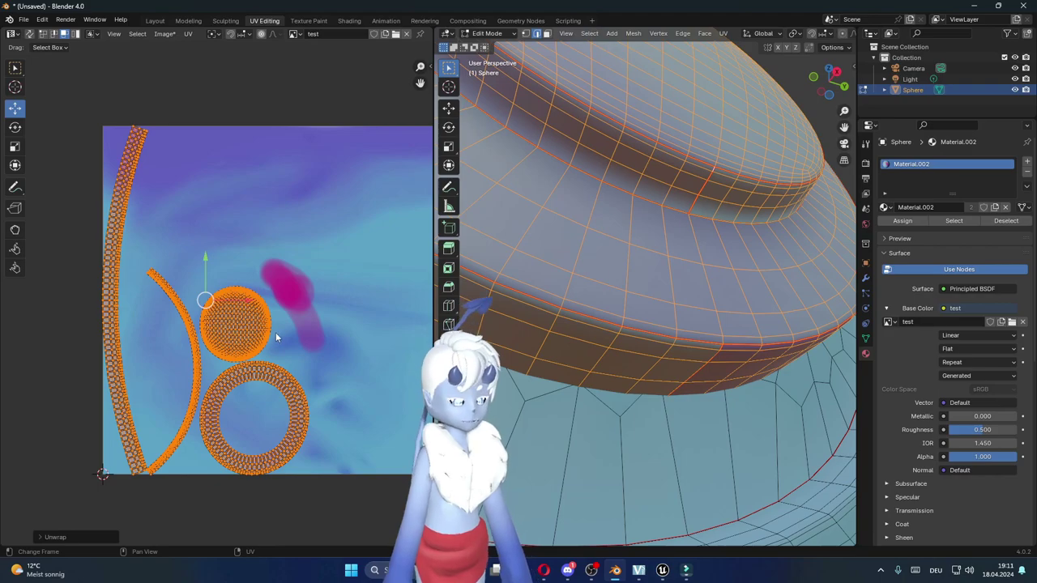
scroll(298, 337, down, 2)
middle_drag(648, 284, 567, 267)
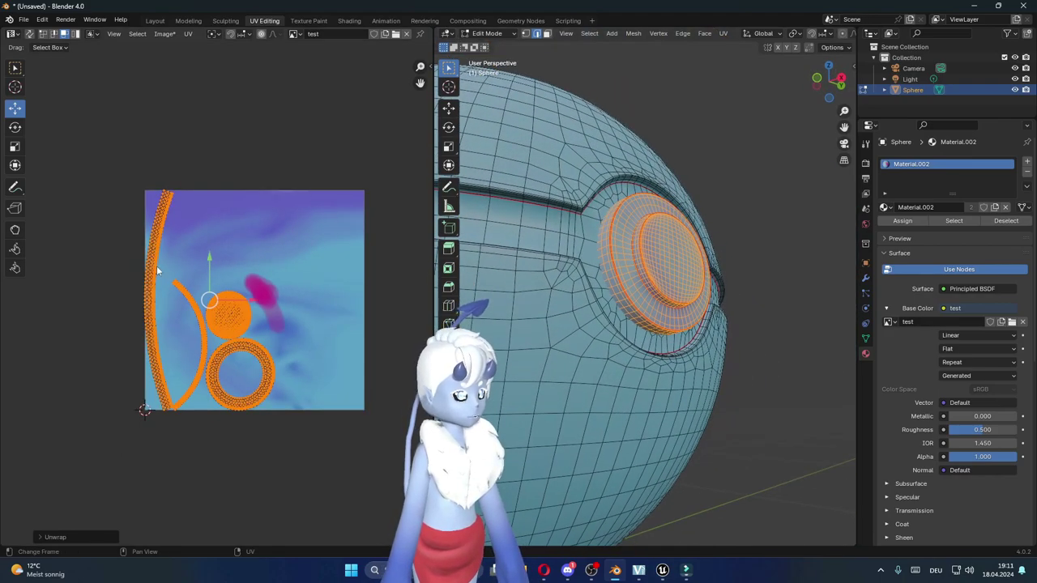
scroll(160, 262, up, 2)
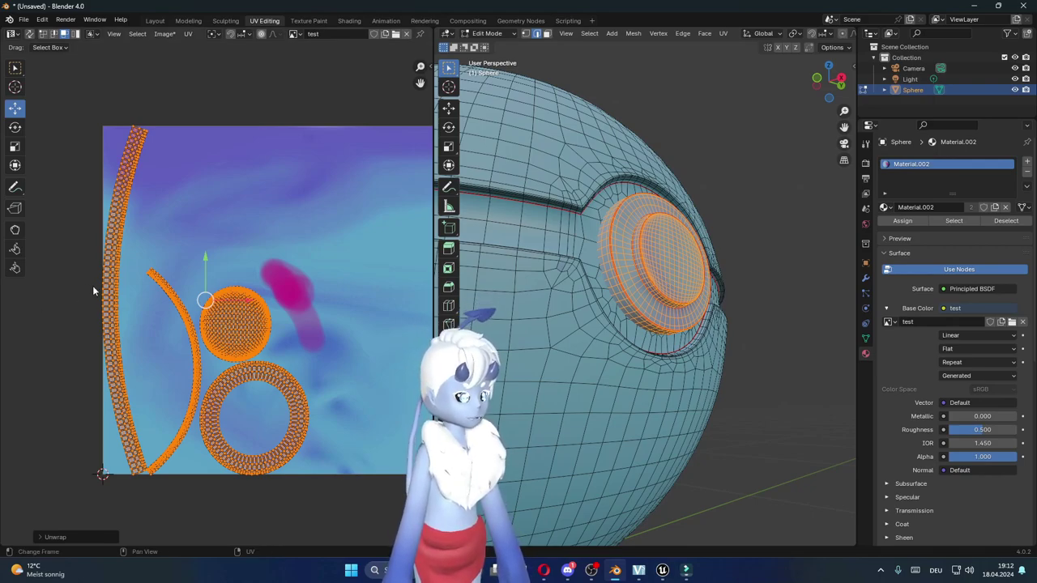
mouse_move(477, 293)
middle_down()
mouse_move(710, 278)
mouse_move(699, 276)
middle_up()
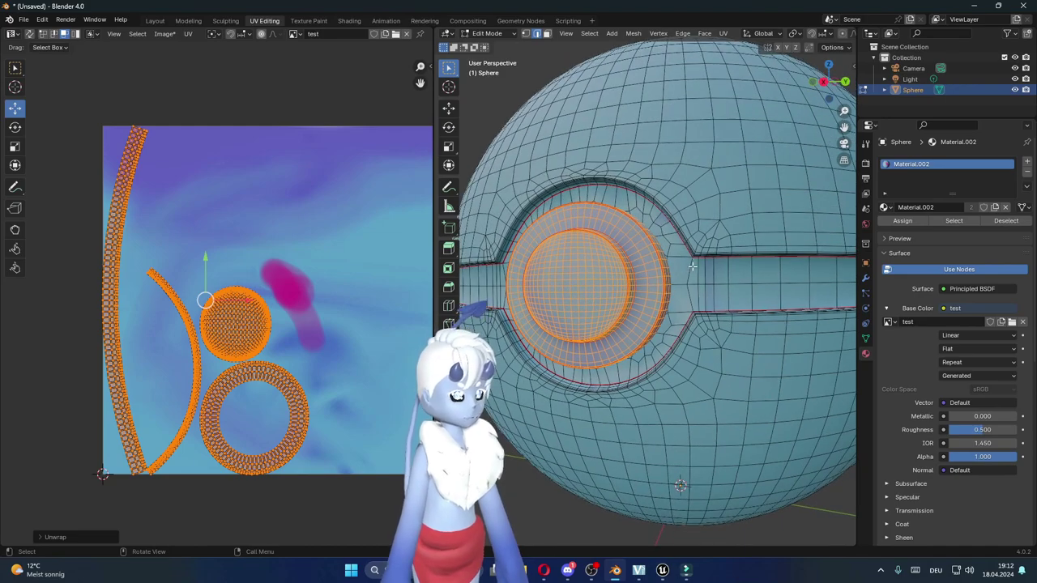
scroll(700, 276, up, 4)
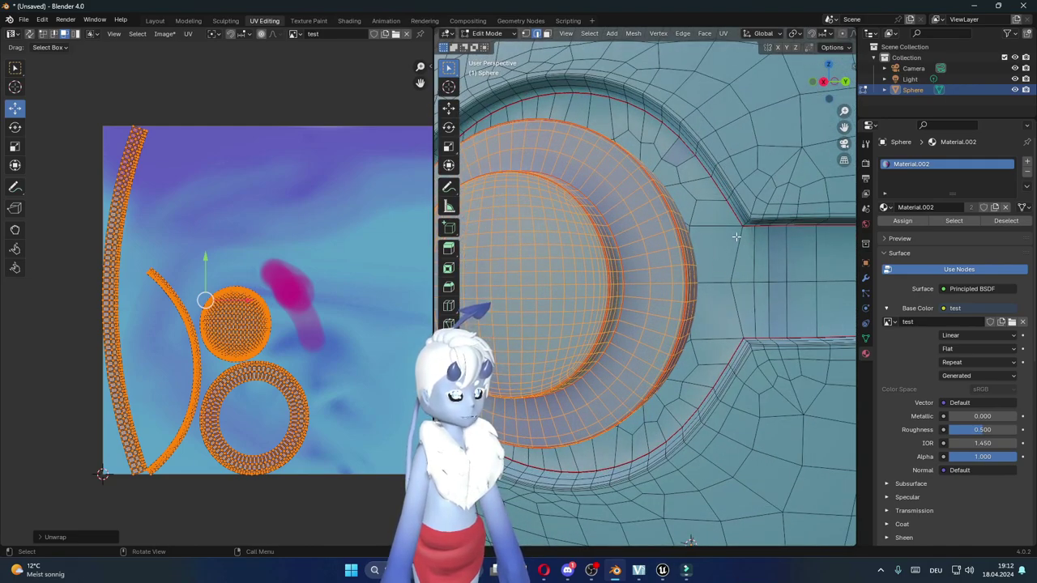
Mark the short edge beside the button ring as a seam and orbit out to check it.
key(alt+a)
scroll(741, 254, down, 5)
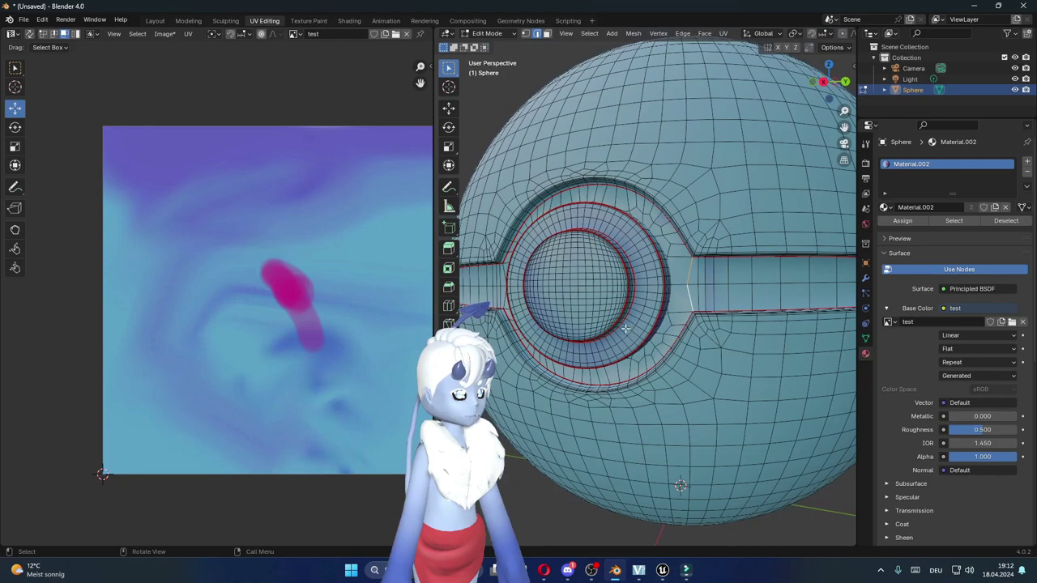
mouse_move(741, 255)
middle_down()
mouse_move(757, 341)
mouse_move(745, 339)
middle_up()
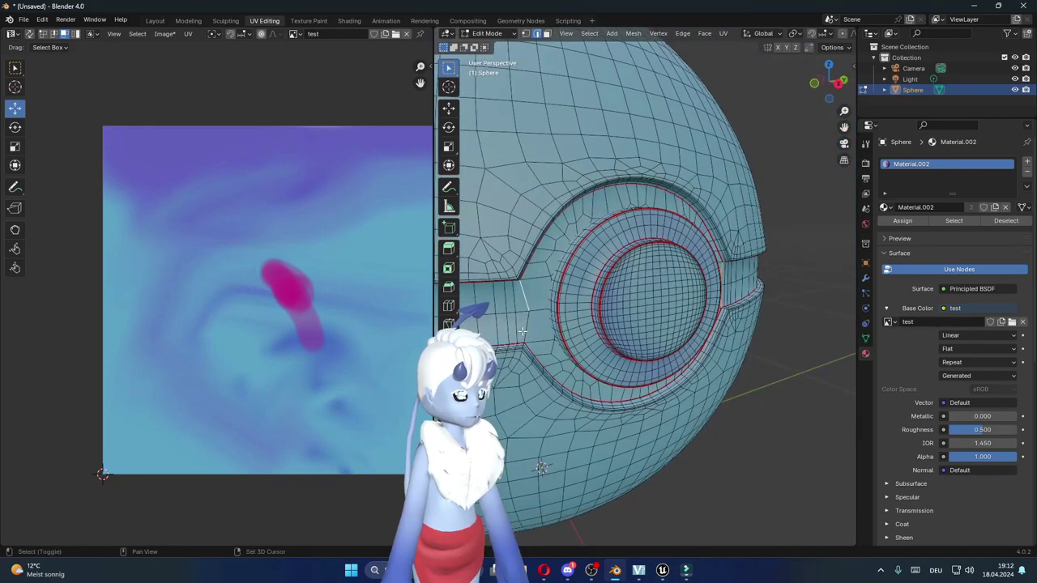
right_click(522, 330)
click(500, 329)
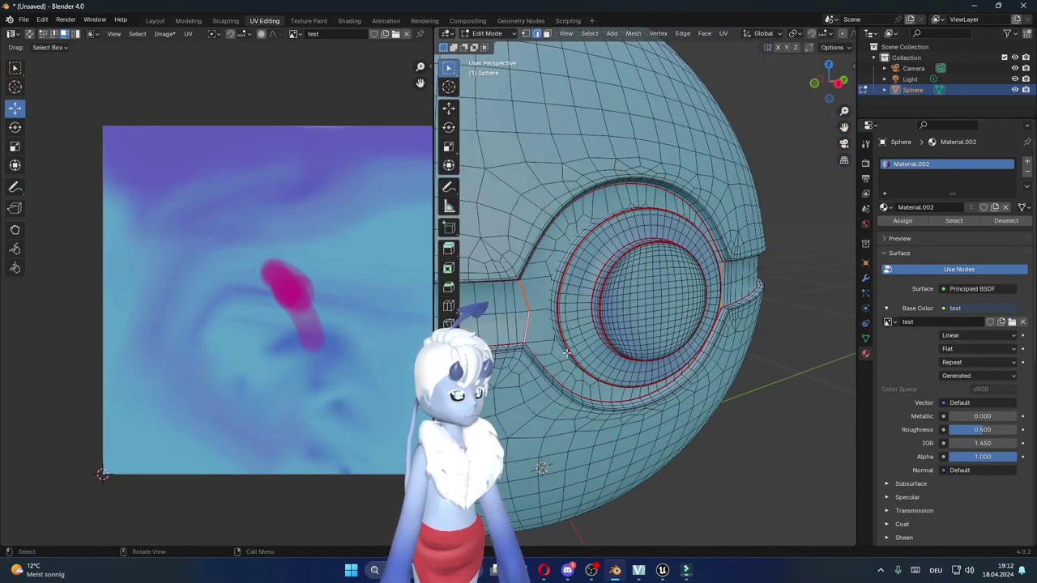
mouse_move(511, 340)
middle_down()
mouse_move(567, 349)
mouse_move(696, 332)
middle_up()
scroll(718, 329, up, 5)
scroll(718, 329, down, 8)
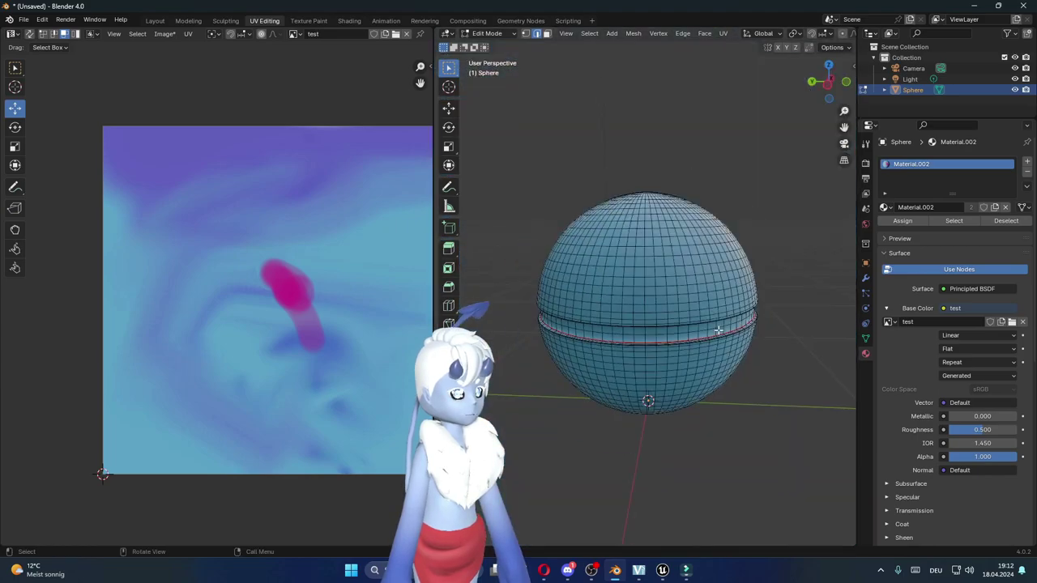
middle_drag(615, 316, 664, 320)
Unwrap the whole sphere along its seams so the hemispheres become large circular islands.
key(a)
key(u)
key(Return)
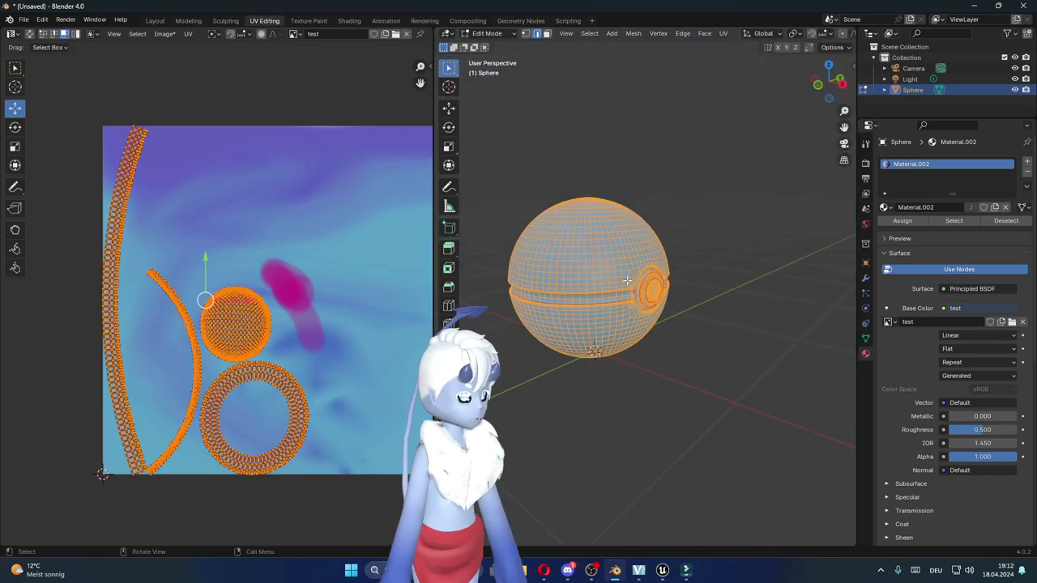
key(u)
click(180, 225)
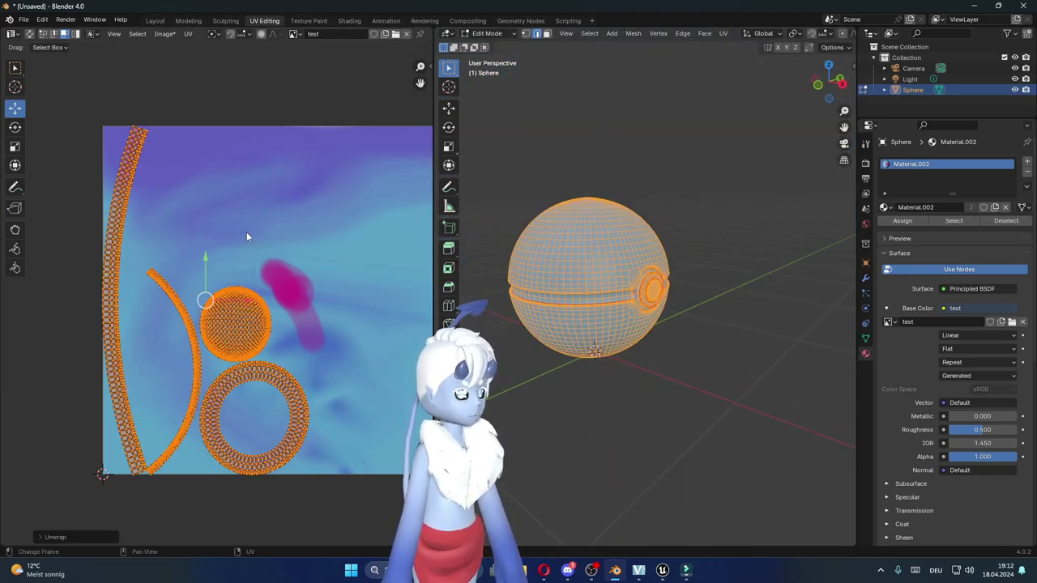
middle_drag(603, 262, 616, 262)
scroll(224, 258, down, 3)
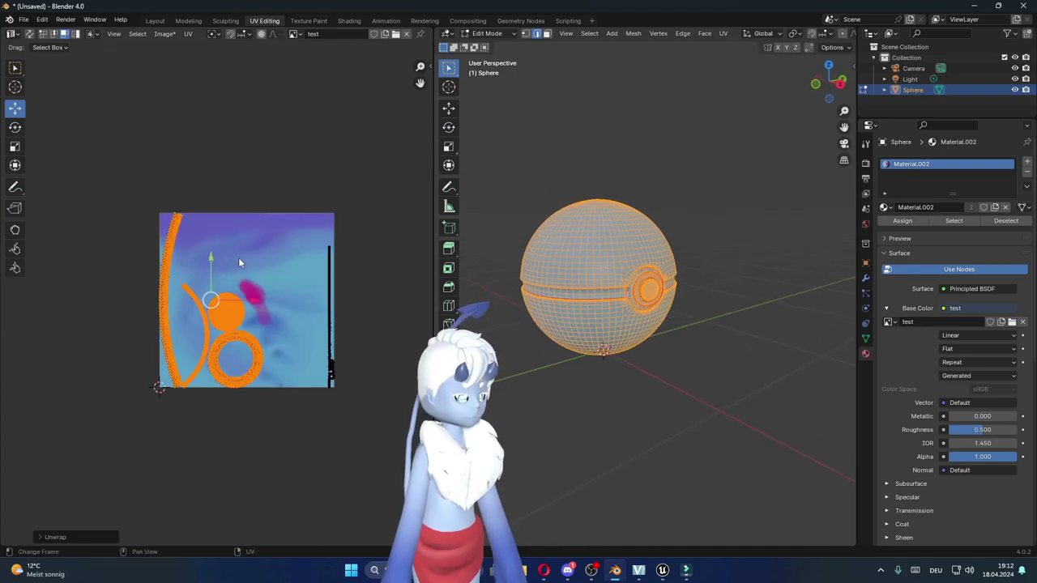
key(u)
click(239, 259)
scroll(238, 258, up, 4)
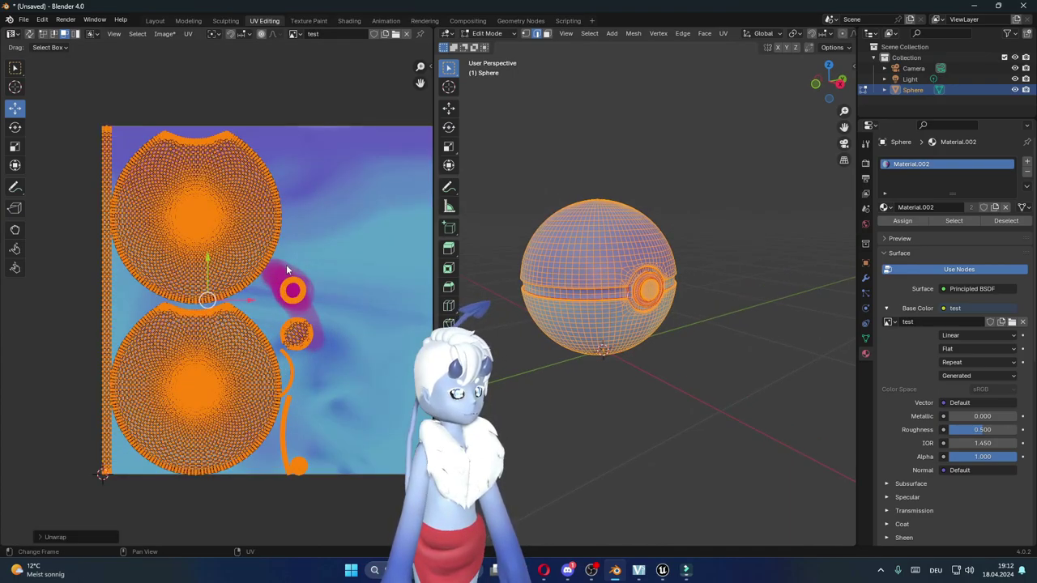
Deselect the UVs and inspect the hemisphere and button islands in both views.
click(304, 258)
scroll(210, 324, up, 4)
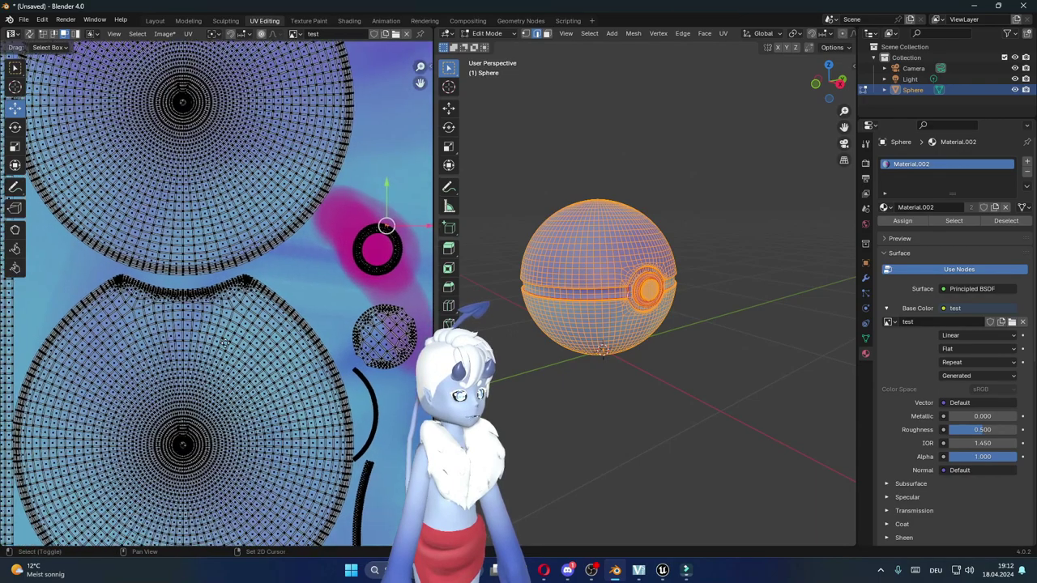
middle_drag(207, 381, 232, 309)
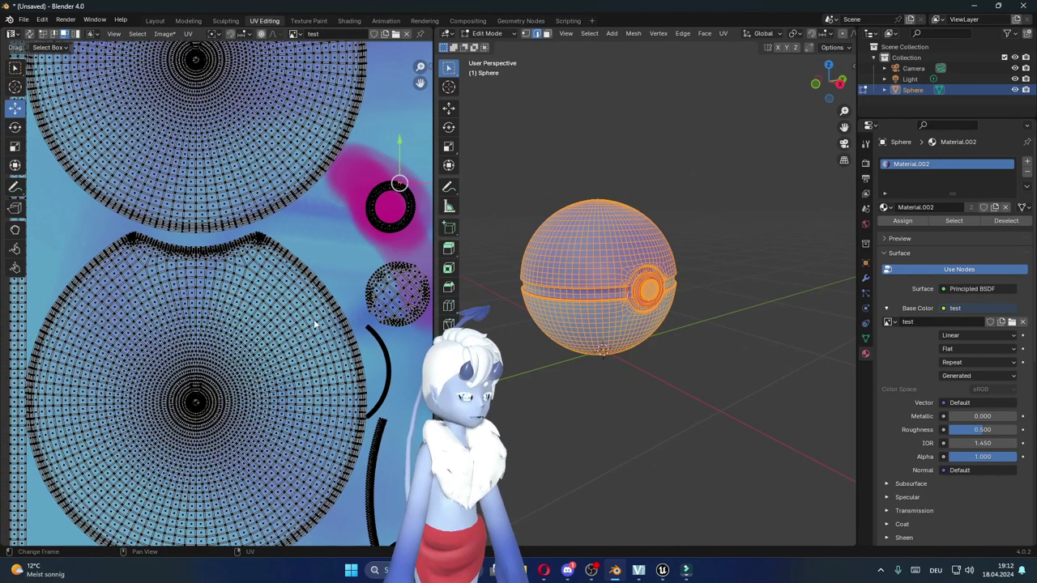
scroll(602, 263, up, 3)
scroll(602, 262, up, 2)
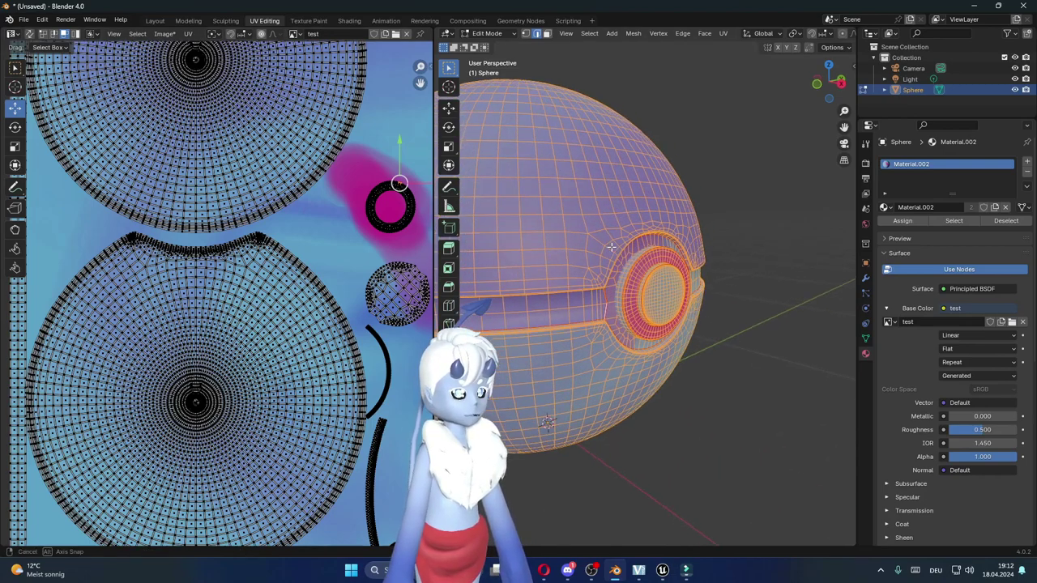
scroll(602, 262, up, 2)
middle_drag(602, 263, 716, 288)
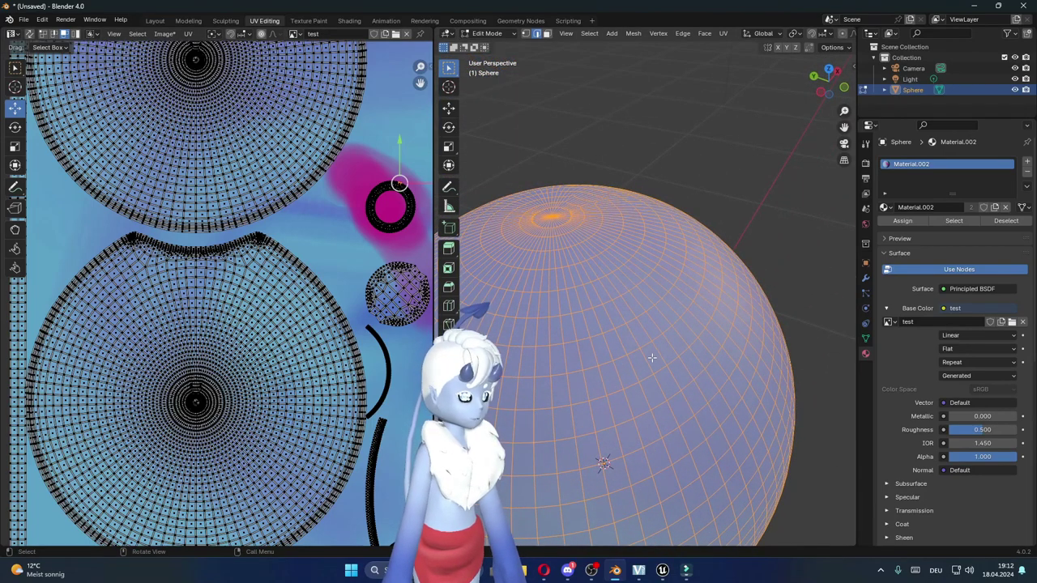
scroll(209, 396, down, 1)
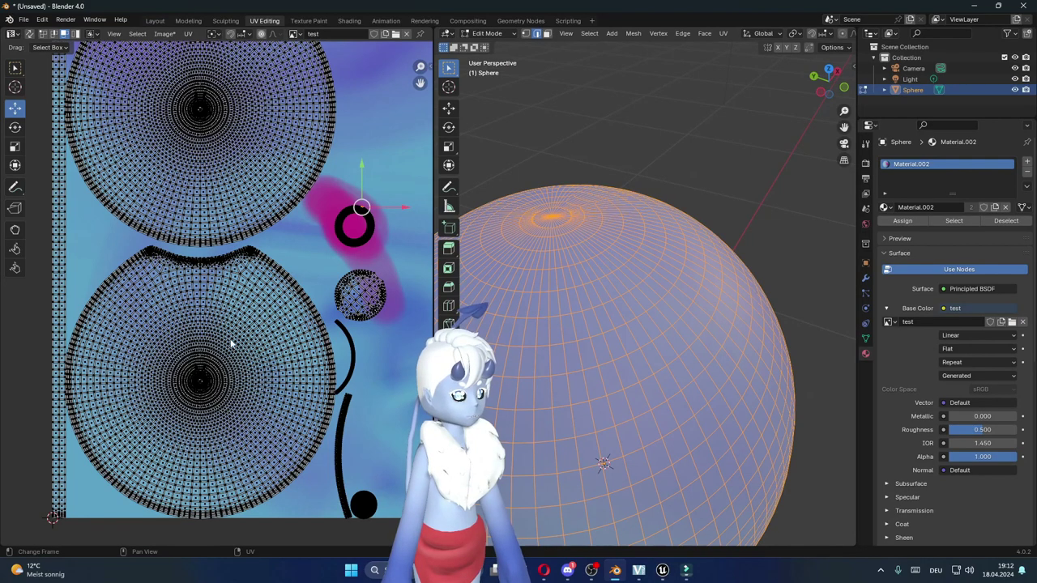
middle_drag(613, 411, 611, 327)
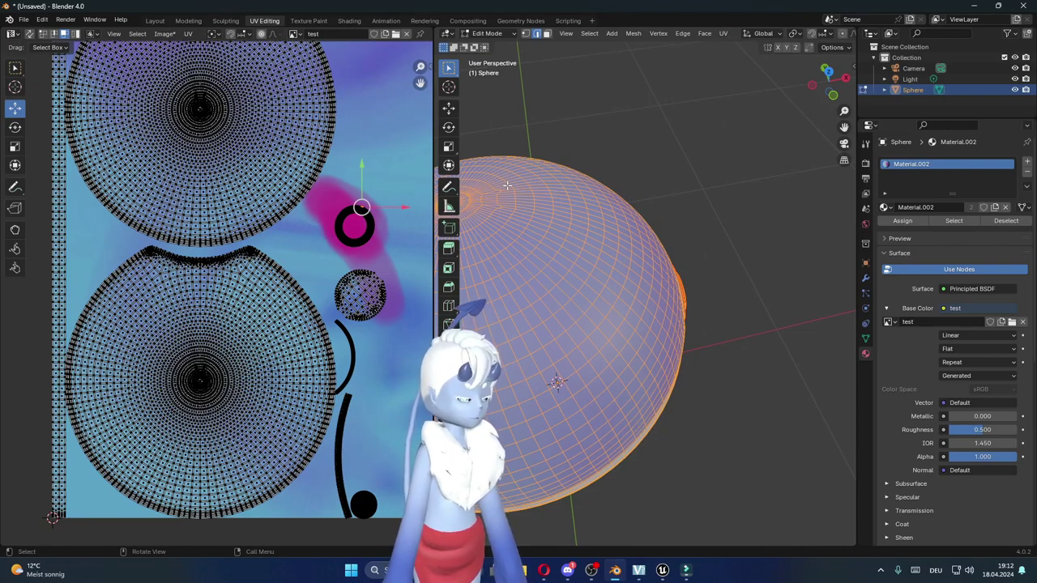
Frame the whole UV layout, pick the upper hemisphere island, and enable Island selection mode.
mouse_move(629, 243)
middle_down()
mouse_move(521, 232)
mouse_move(578, 184)
middle_up()
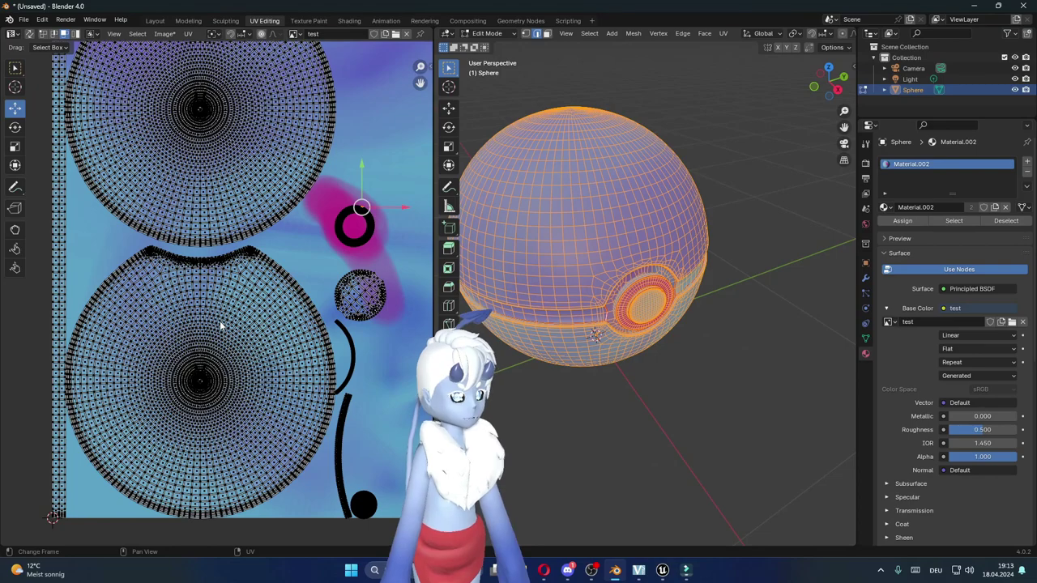
scroll(240, 253, down, 2)
middle_drag(240, 253, 201, 254)
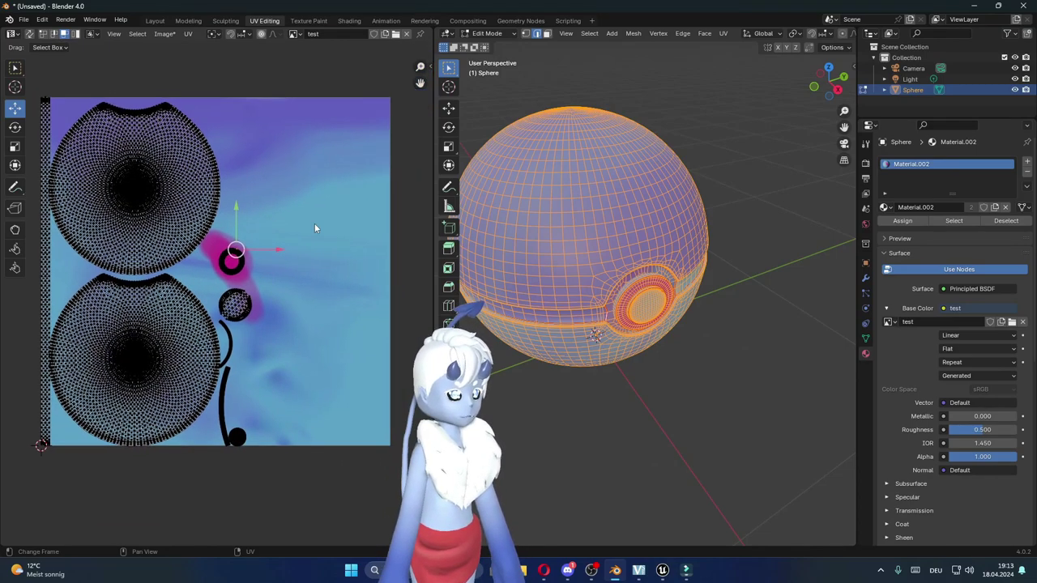
click(140, 185)
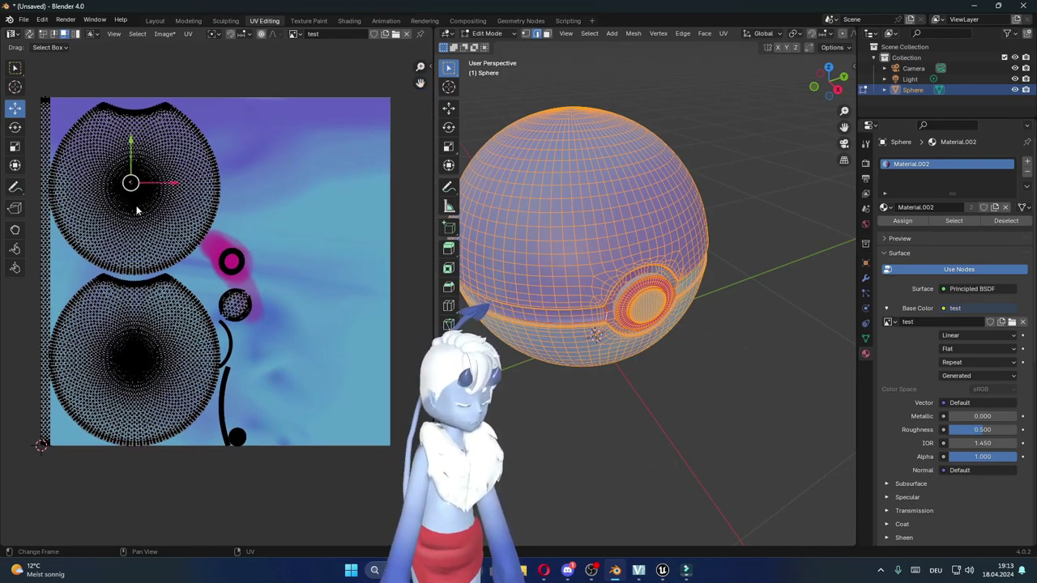
click(75, 34)
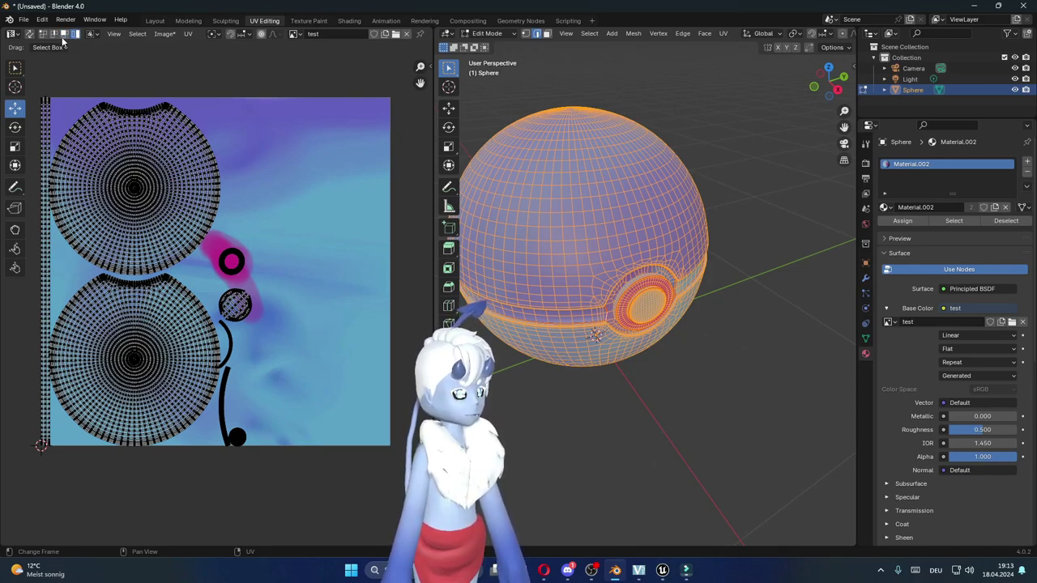
Move the upper hemisphere island to the texture's right side and the small ring to the upper left.
click(108, 158)
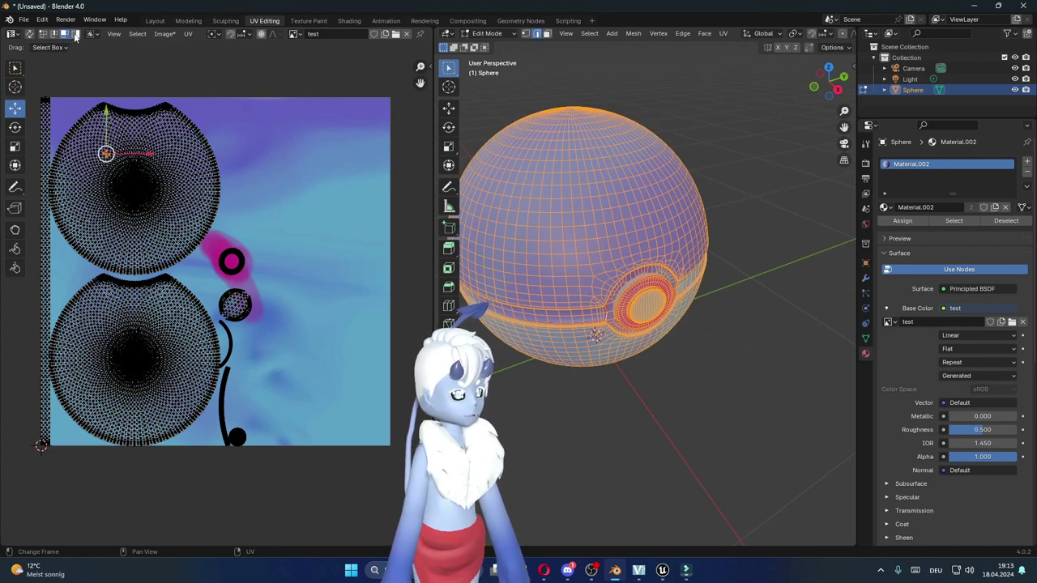
click(75, 34)
click(90, 159)
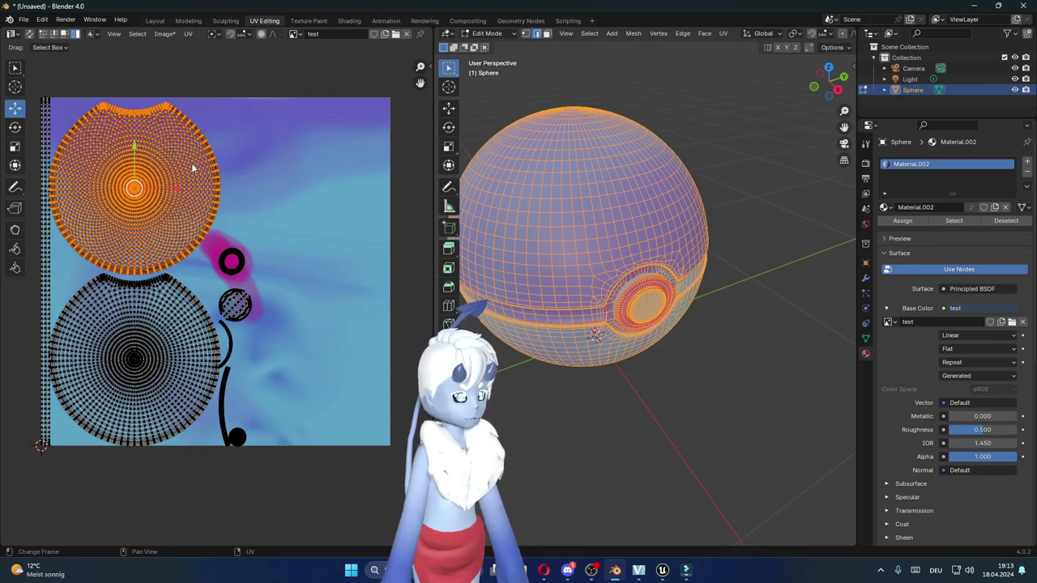
drag(142, 192, 302, 194)
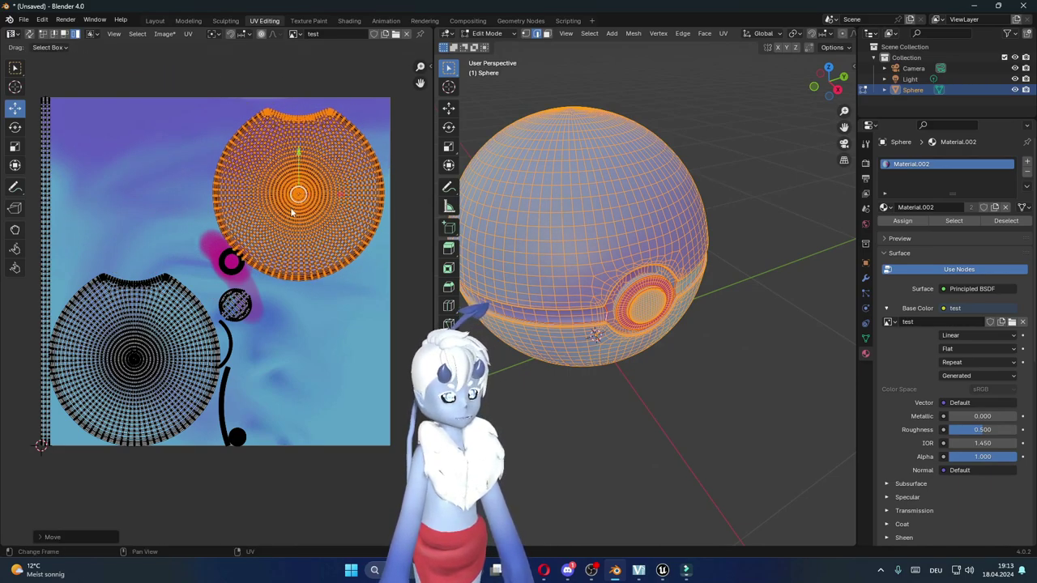
click(238, 273)
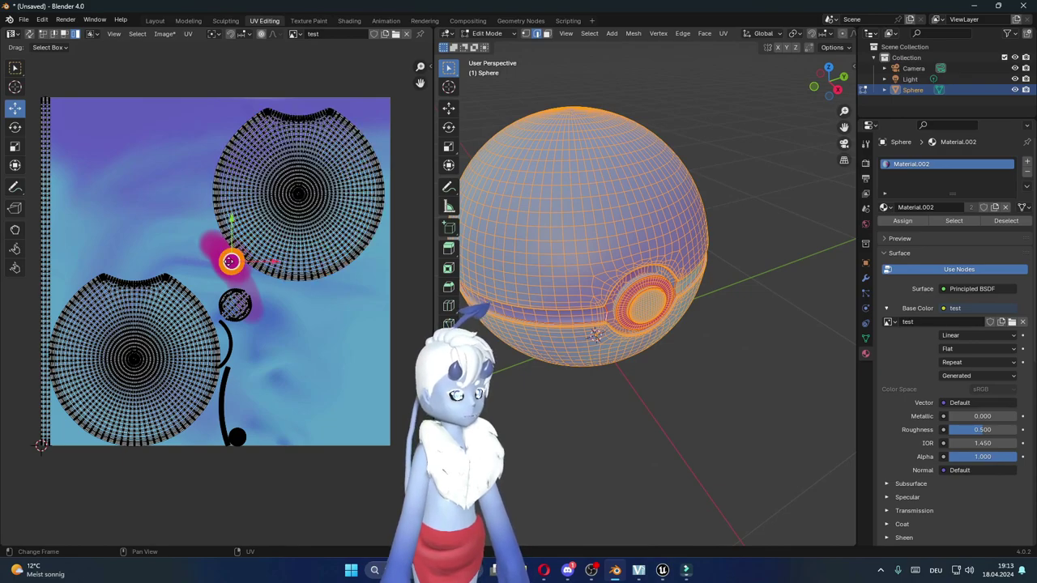
drag(230, 260, 132, 172)
Move the button island, arc island and long curved strip toward the right.
click(297, 197)
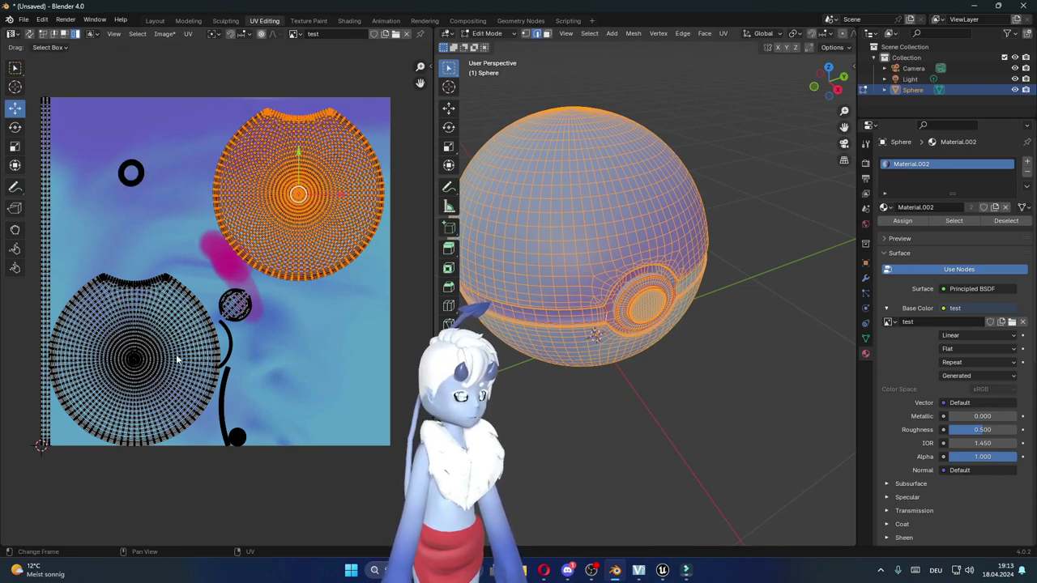
click(230, 341)
click(235, 306)
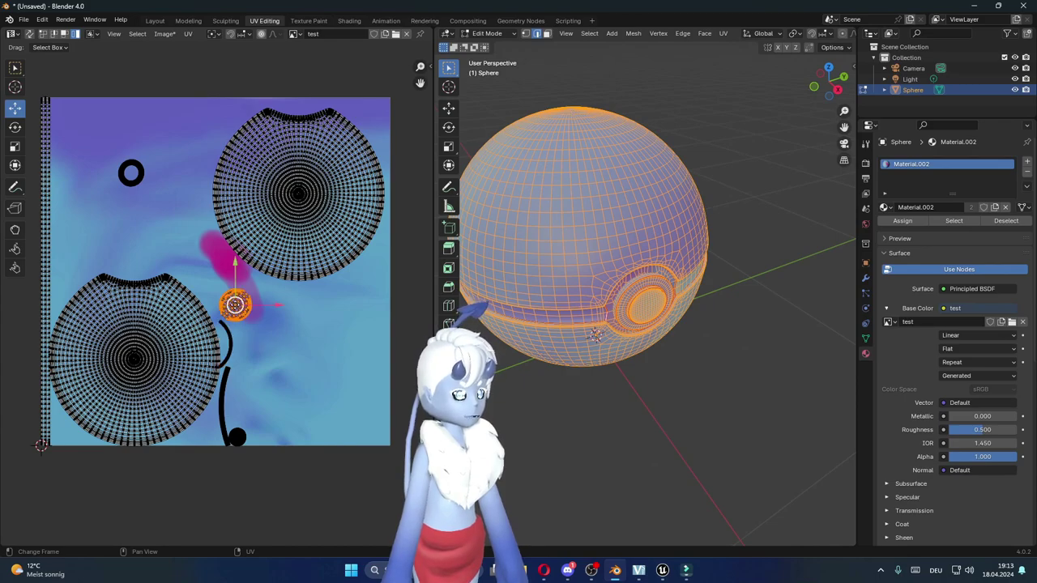
drag(235, 305, 330, 324)
click(227, 343)
drag(227, 343, 288, 329)
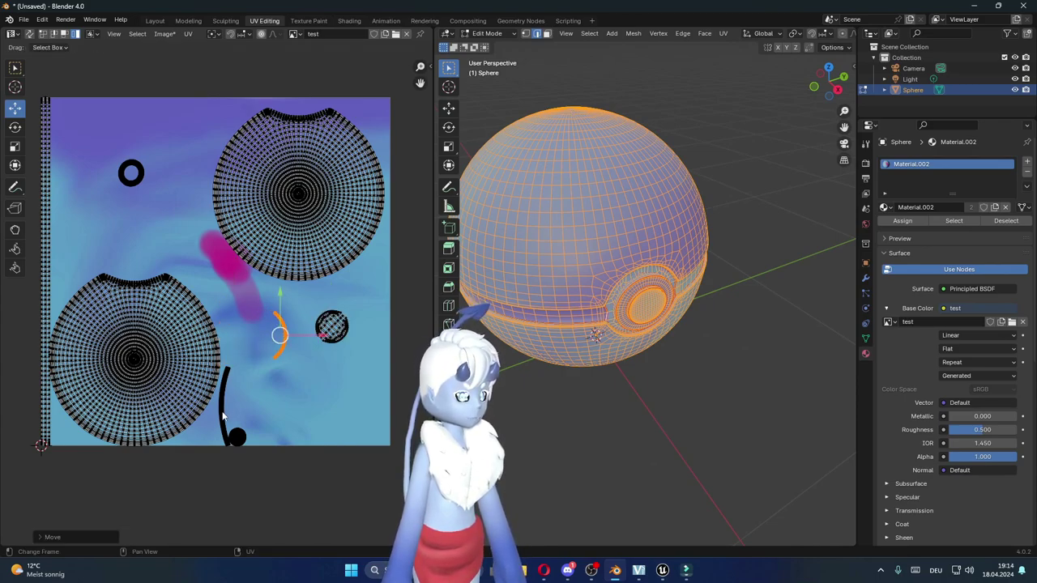
click(224, 402)
drag(225, 401, 243, 346)
click(267, 331)
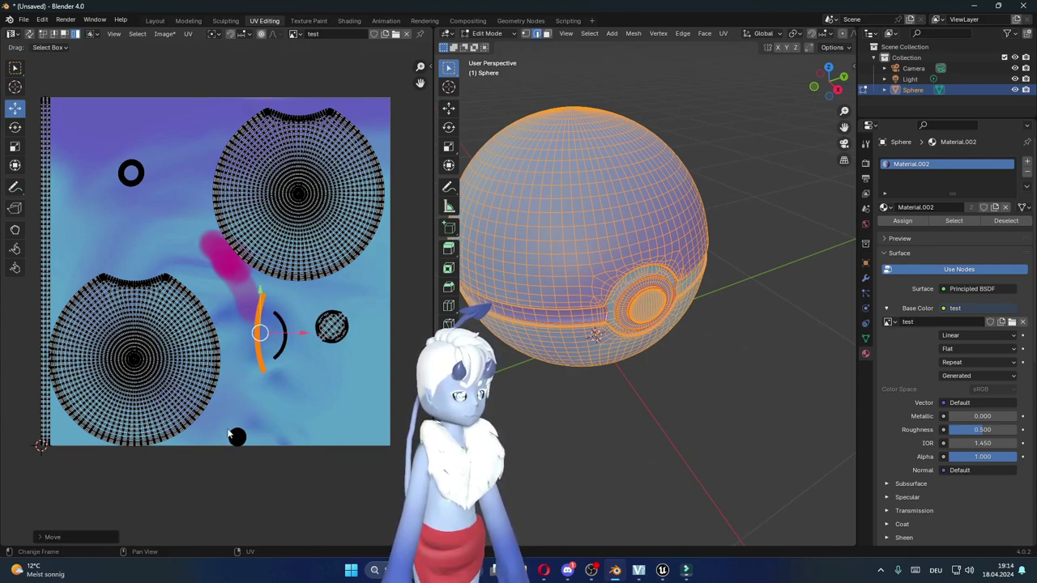
Shift the black dot and lower hemisphere islands up and right, then switch to Texture Paint.
click(237, 438)
drag(237, 437, 322, 391)
click(135, 359)
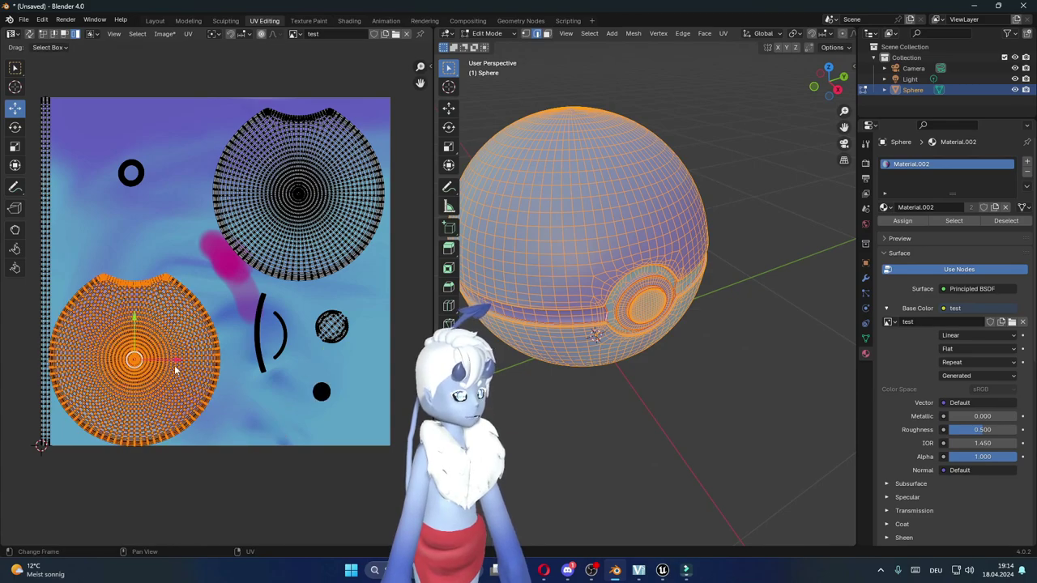
drag(135, 359, 156, 341)
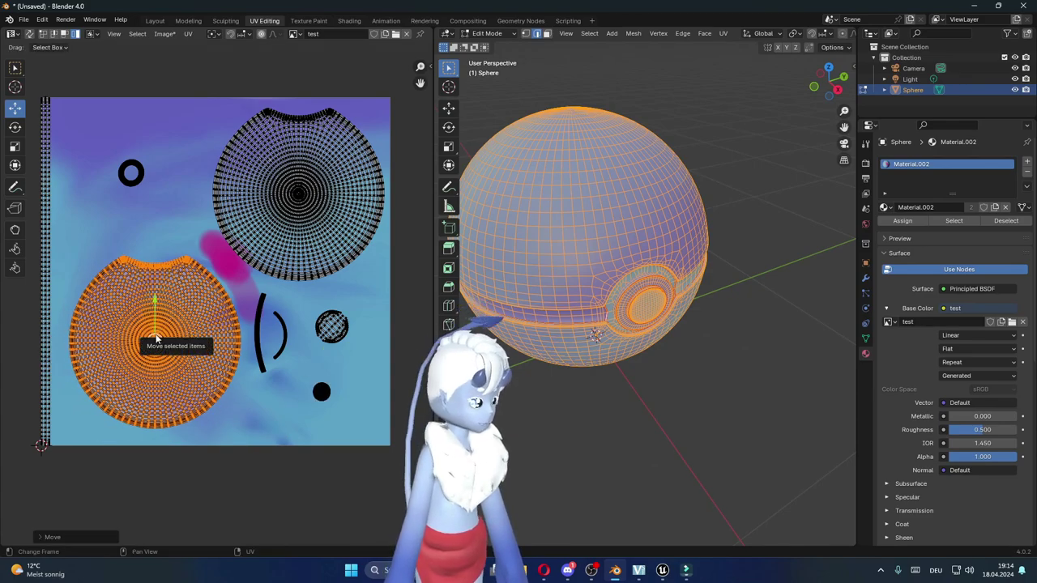
click(45, 217)
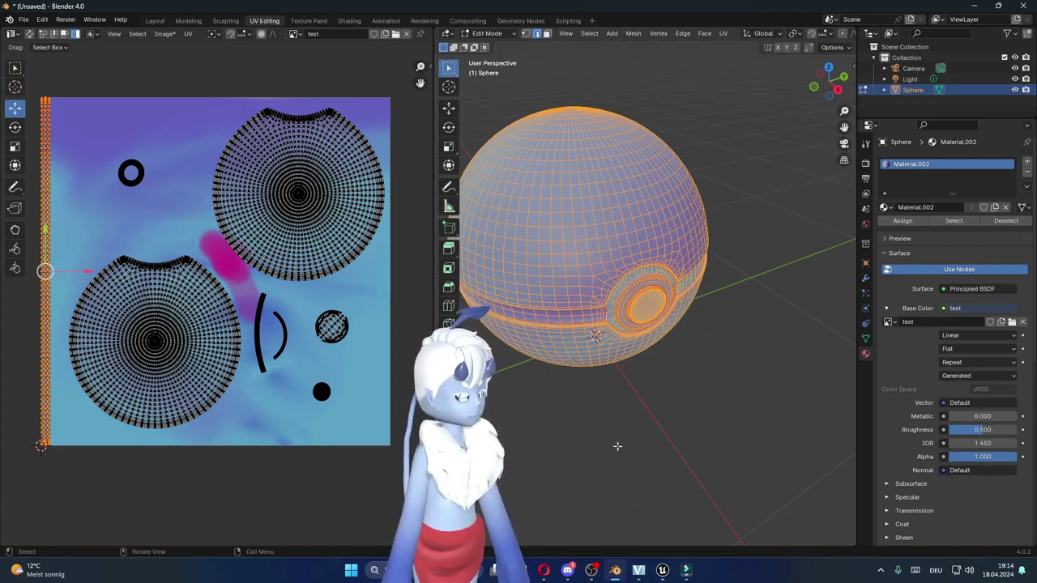
key(ctrl+z)
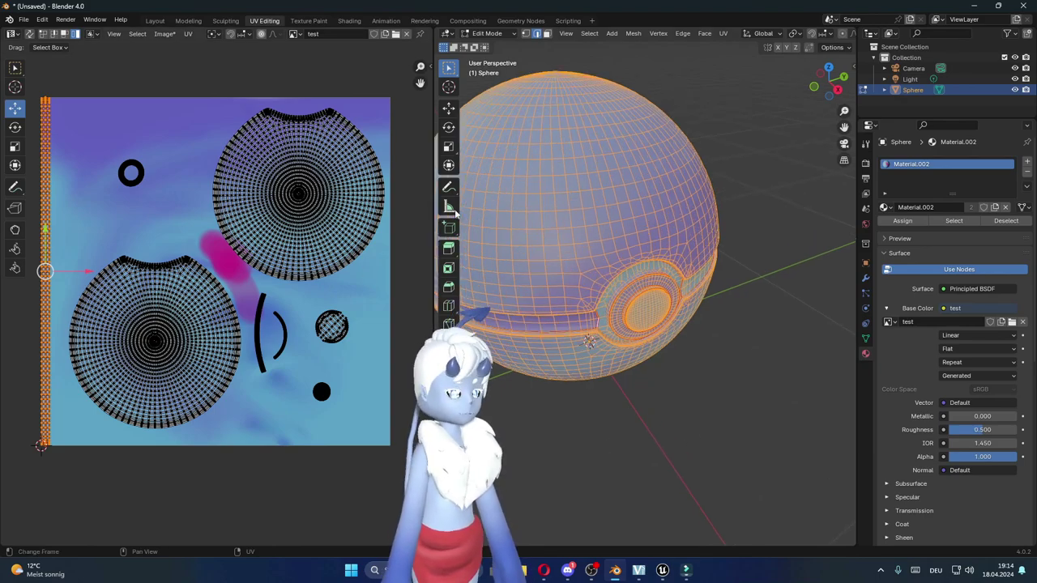
middle_drag(716, 425, 673, 431)
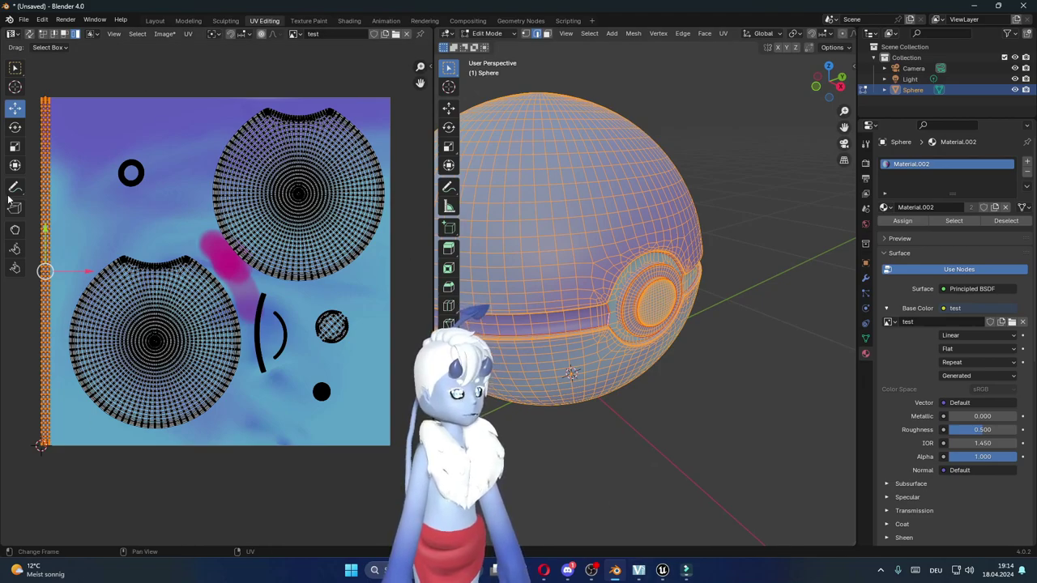
click(306, 20)
Set the paint colour to red at full strength 1.000.
scroll(641, 220, down, 3)
scroll(640, 224, down, 2)
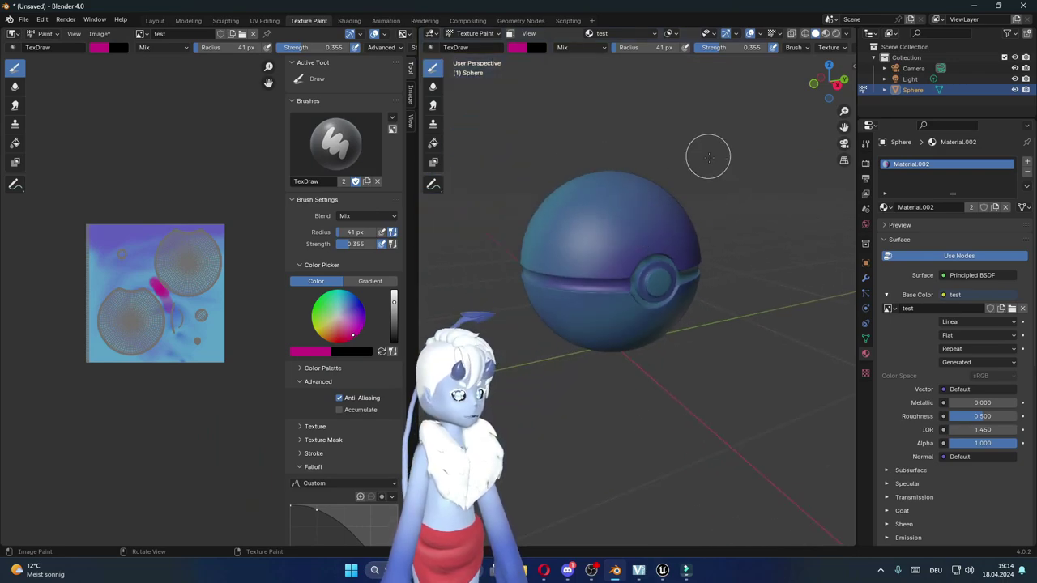
drag(342, 334, 340, 344)
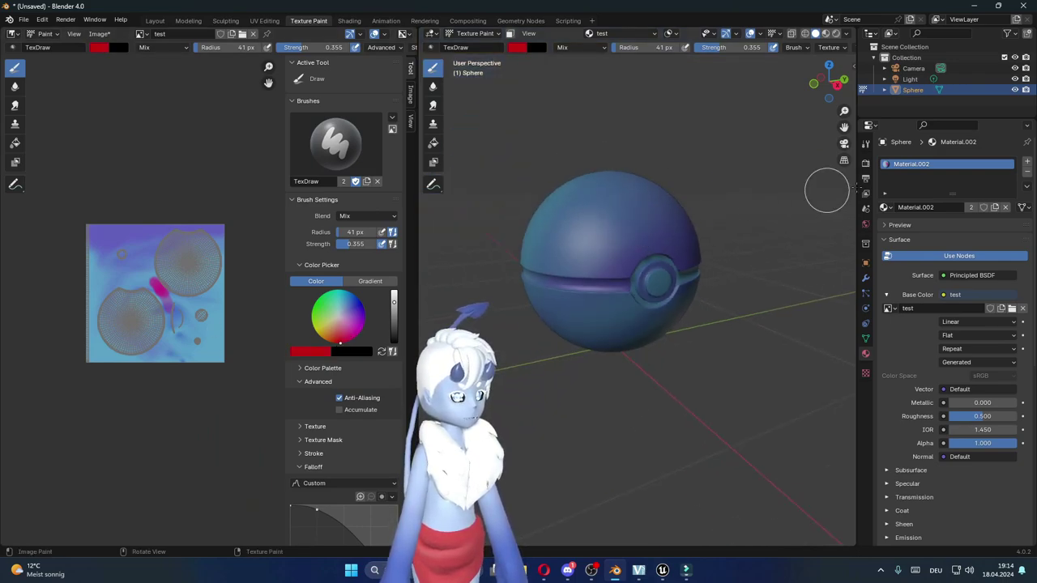
mouse_move(609, 224)
mouse_down()
mouse_move(652, 205)
mouse_move(609, 215)
mouse_up()
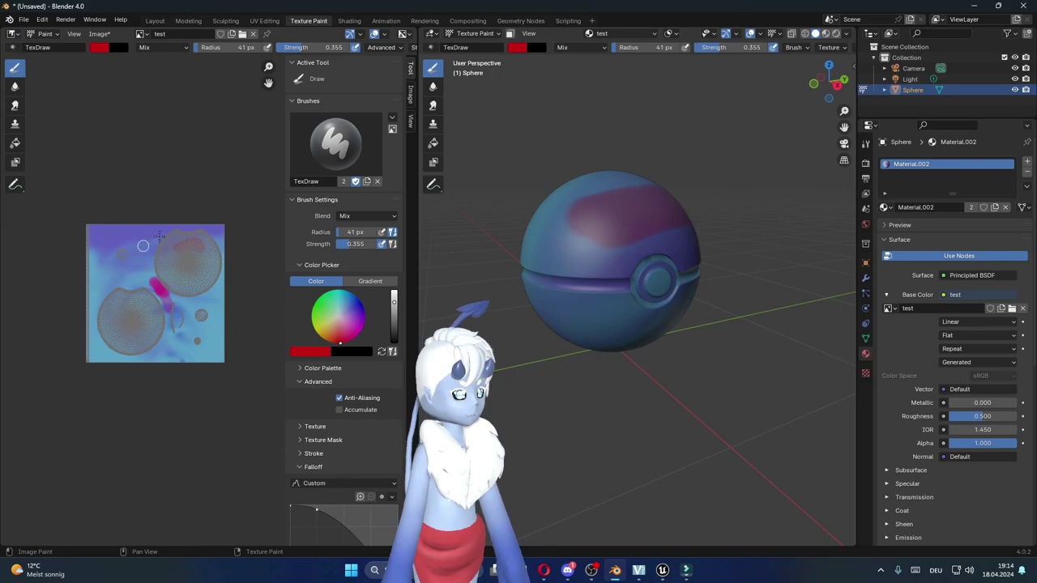
scroll(162, 202, up, 3)
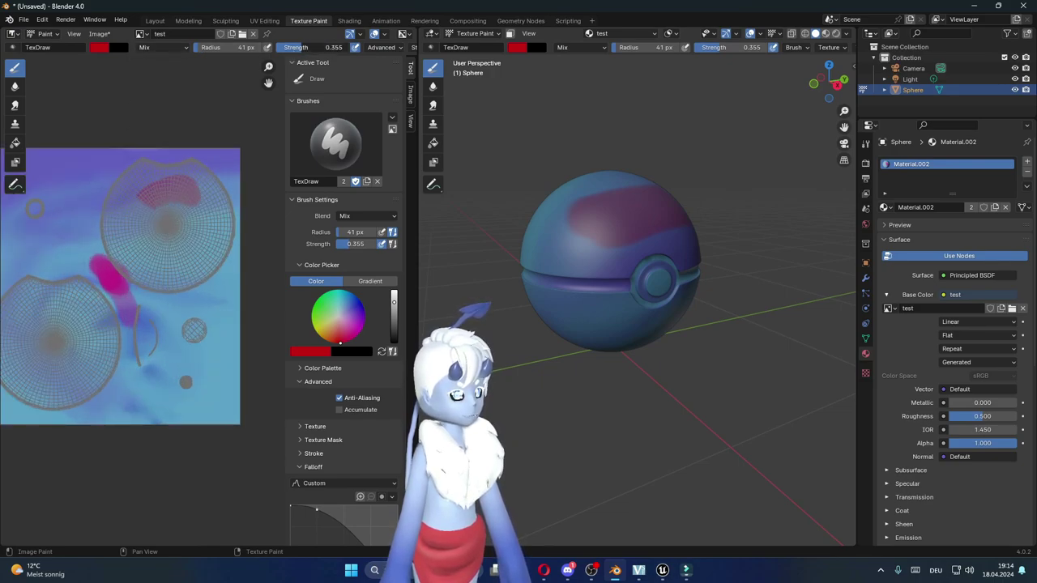
drag(320, 47, 365, 47)
Paint the upper hemisphere island red and raise the brush radius to 162 px.
mouse_move(170, 161)
mouse_down()
mouse_move(110, 190)
mouse_move(113, 271)
mouse_move(158, 284)
mouse_move(226, 243)
mouse_move(179, 155)
mouse_move(231, 231)
mouse_move(215, 182)
mouse_move(231, 259)
mouse_move(114, 296)
mouse_move(168, 193)
mouse_move(146, 243)
mouse_move(190, 198)
mouse_up()
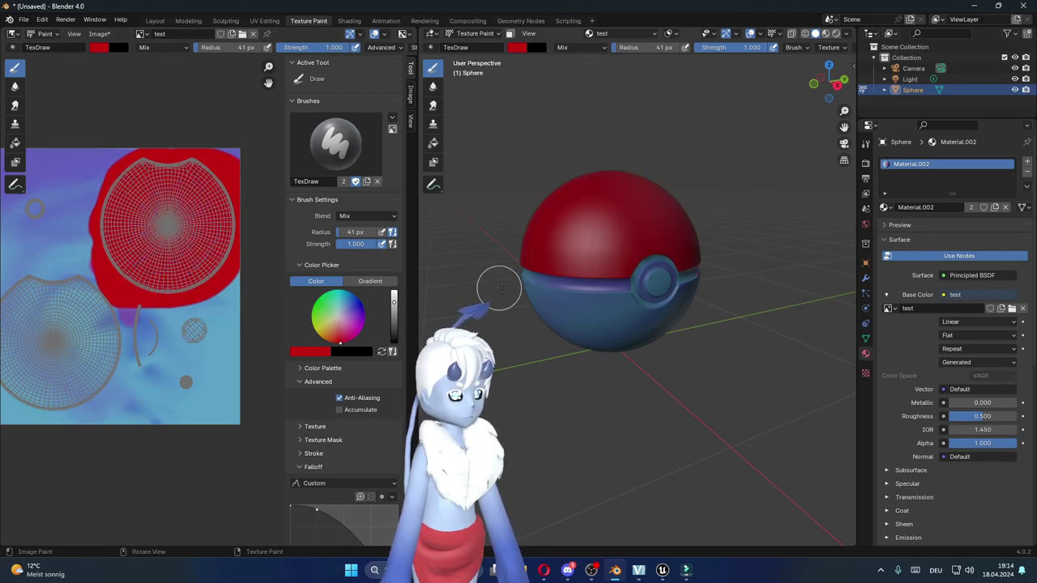
scroll(664, 243, up, 2)
middle_drag(694, 192, 721, 303)
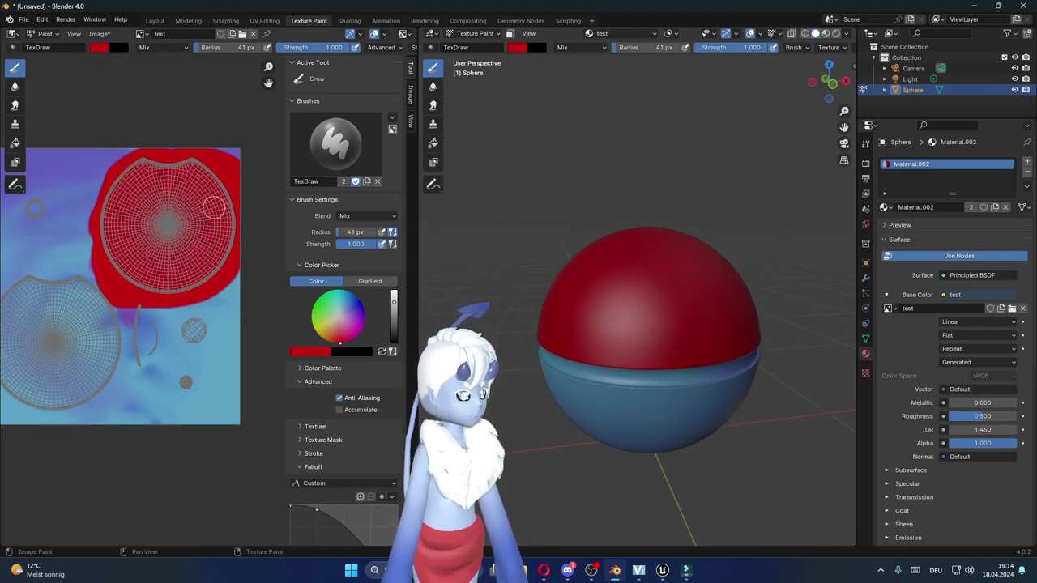
drag(213, 50, 311, 50)
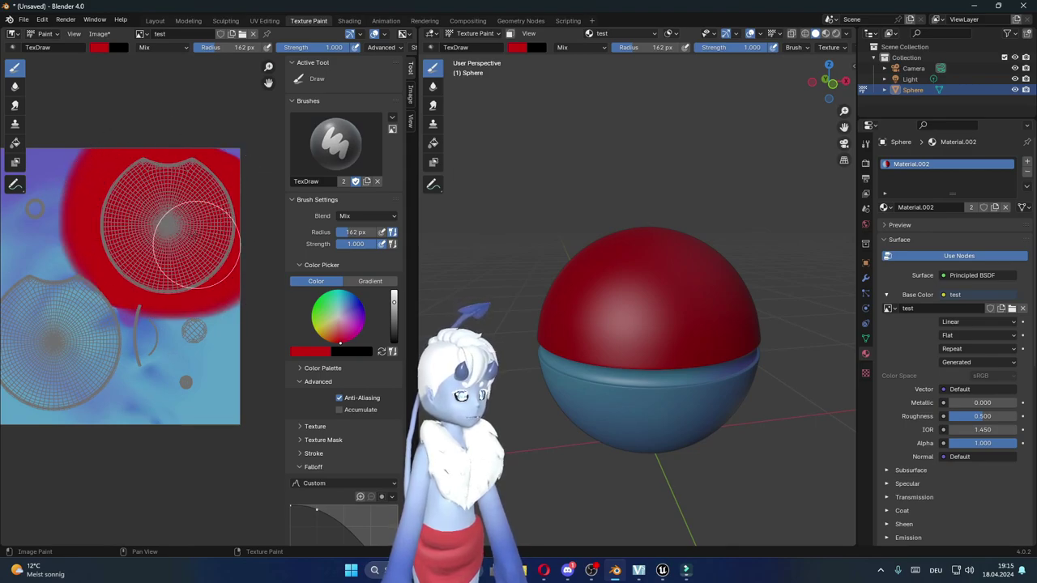
Paint the lower hemisphere island white using a constant falloff brush.
click(97, 48)
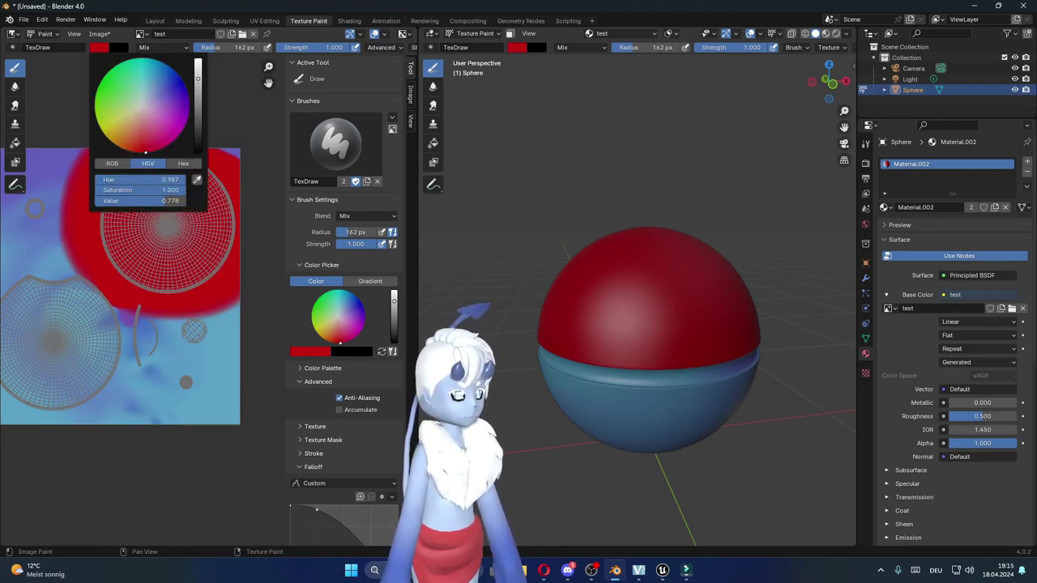
drag(198, 80, 198, 59)
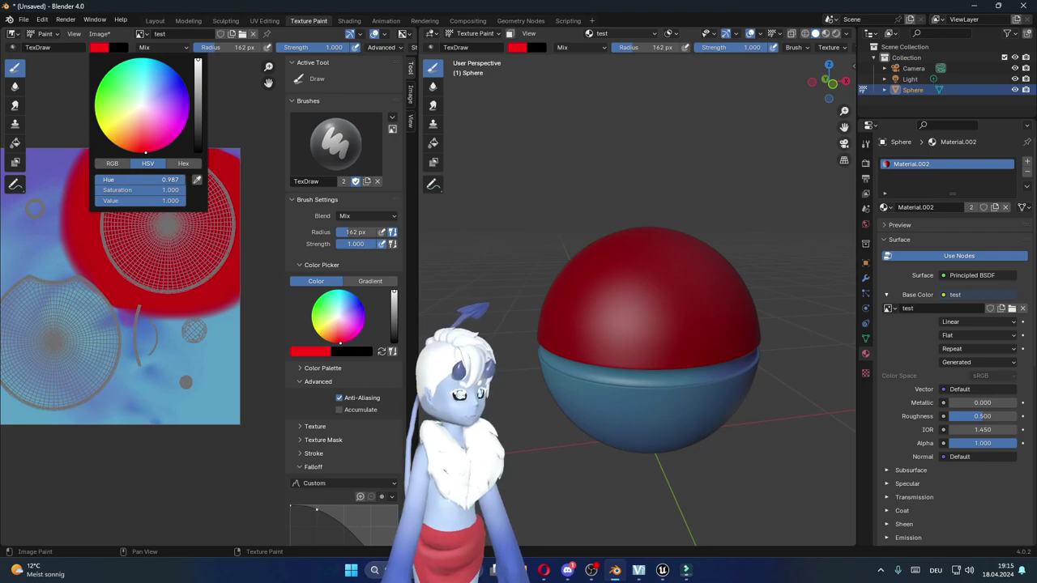
mouse_move(124, 183)
mouse_down()
mouse_move(94, 204)
mouse_move(91, 190)
mouse_up()
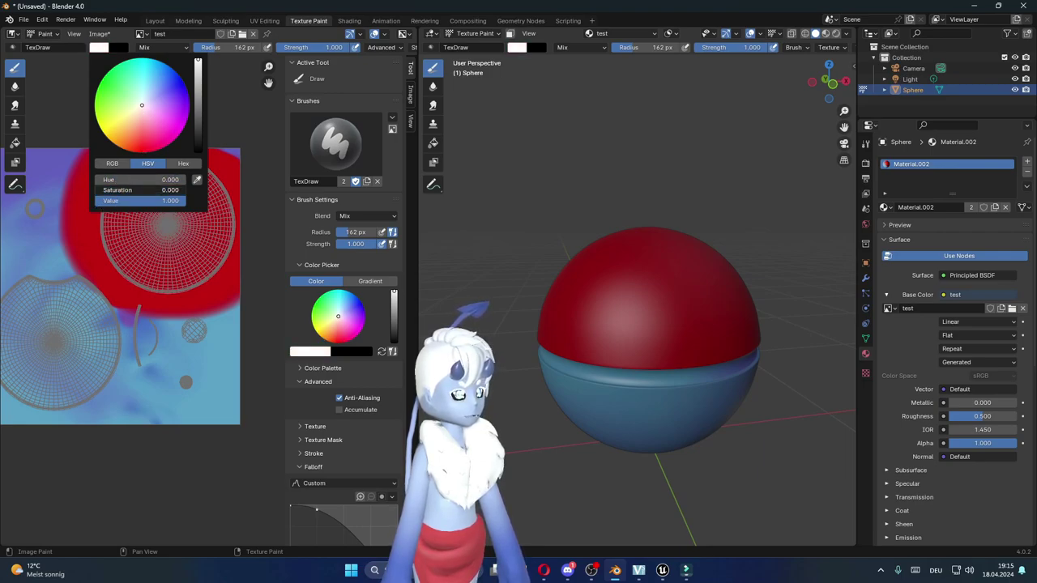
middle_drag(46, 306, 154, 303)
drag(155, 304, 159, 327)
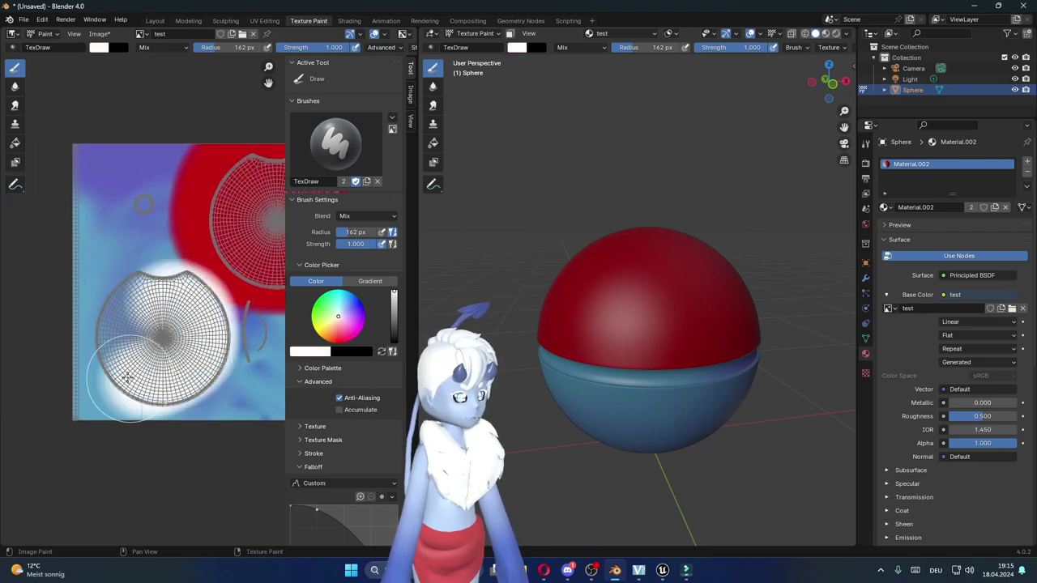
scroll(322, 466, down, 3)
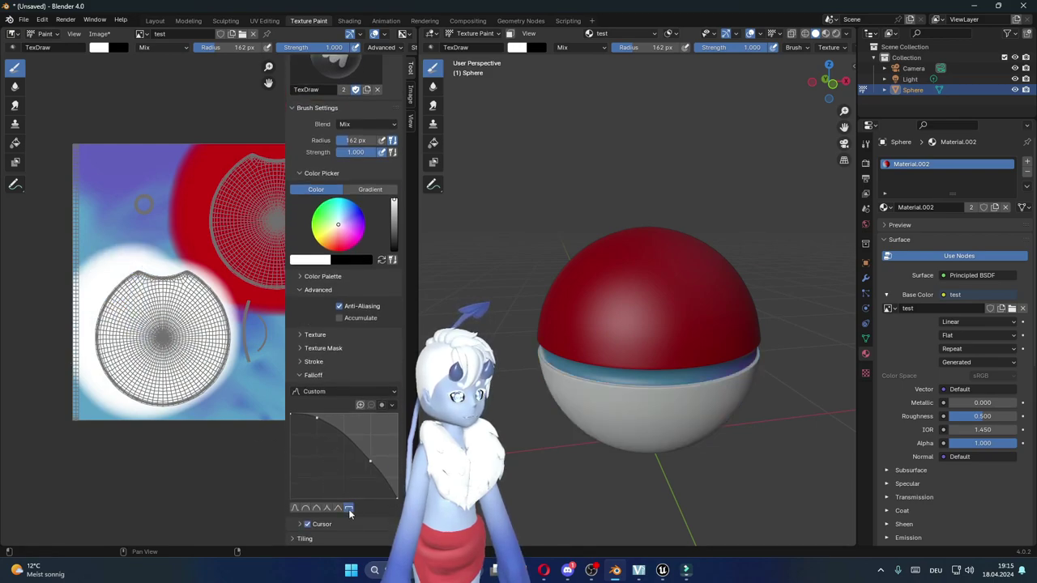
click(349, 509)
drag(81, 267, 123, 371)
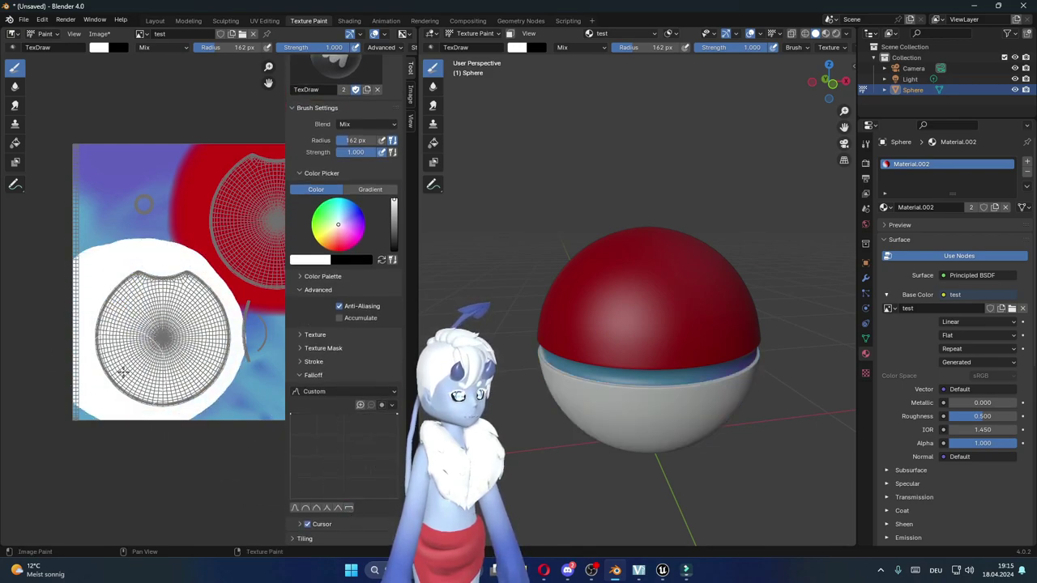
middle_drag(181, 297, 146, 288)
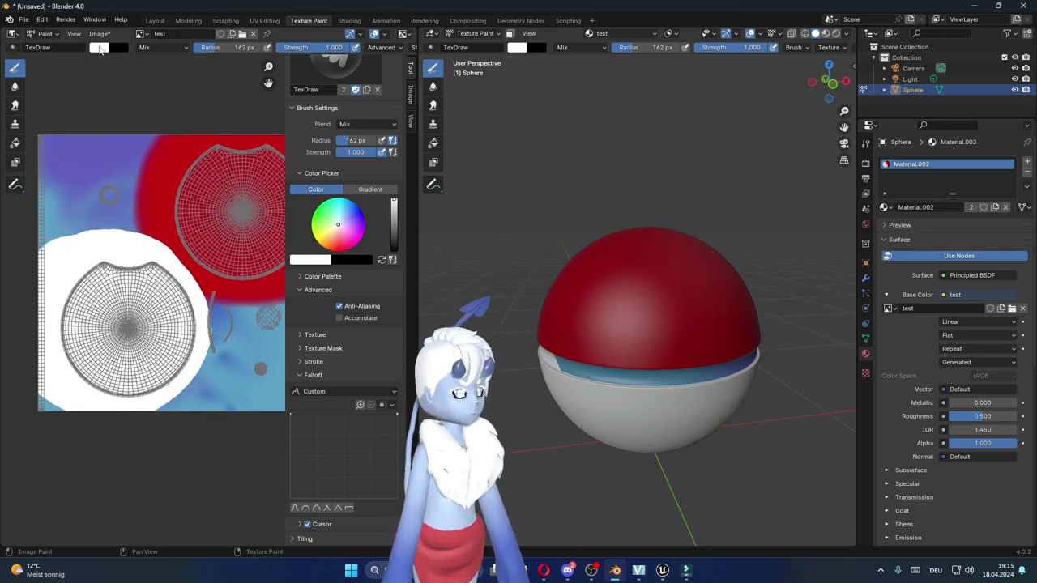
Switch to a black 45 px brush and paint the band strip and around the button island.
click(100, 49)
drag(193, 64, 193, 152)
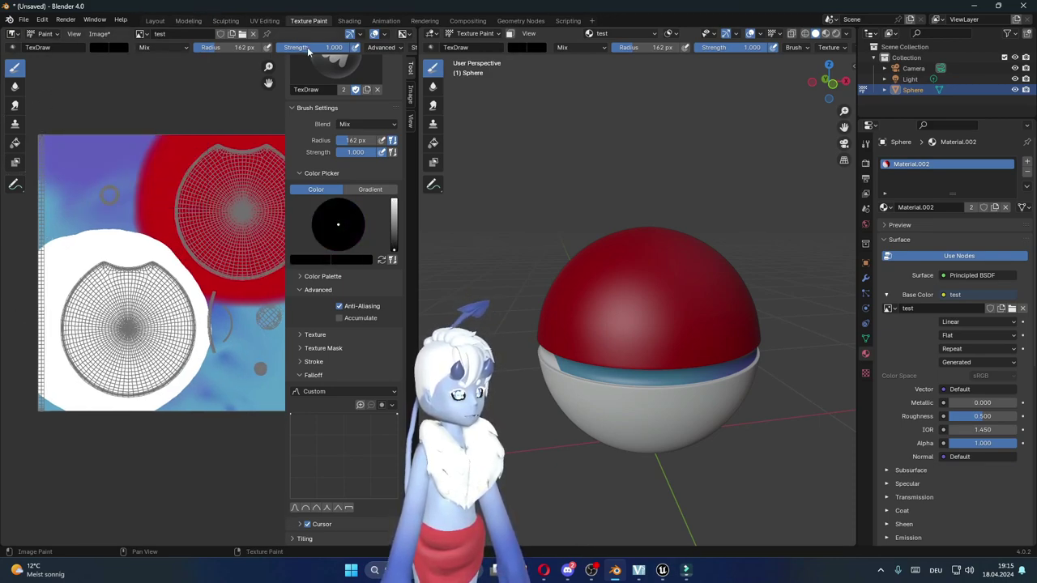
drag(308, 51, 344, 51)
drag(243, 47, 218, 47)
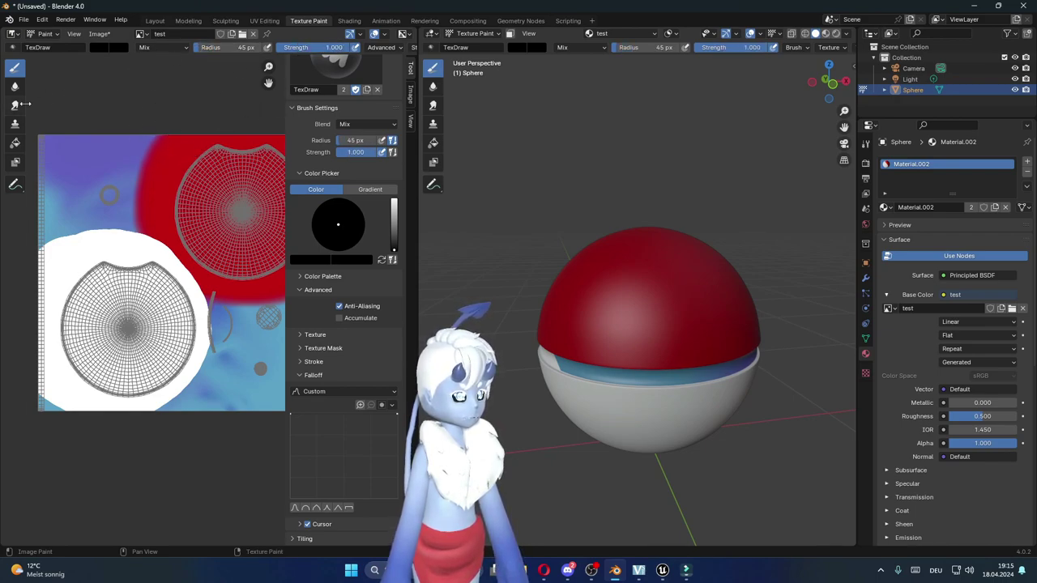
middle_drag(71, 132, 139, 118)
drag(111, 119, 106, 486)
mouse_move(531, 396)
middle_down()
mouse_move(583, 389)
mouse_move(830, 399)
middle_up()
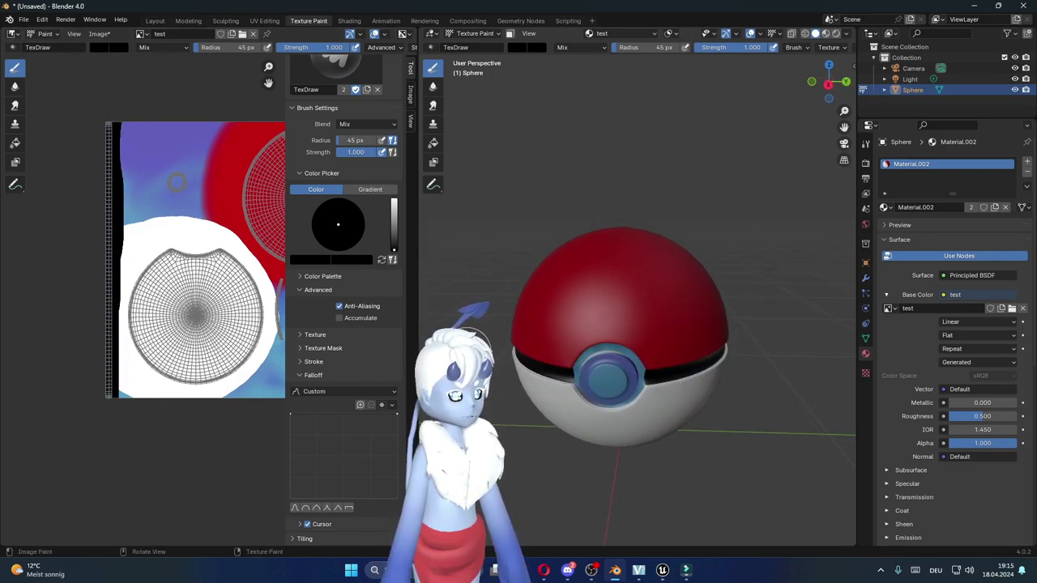
middle_drag(142, 293, 29, 280)
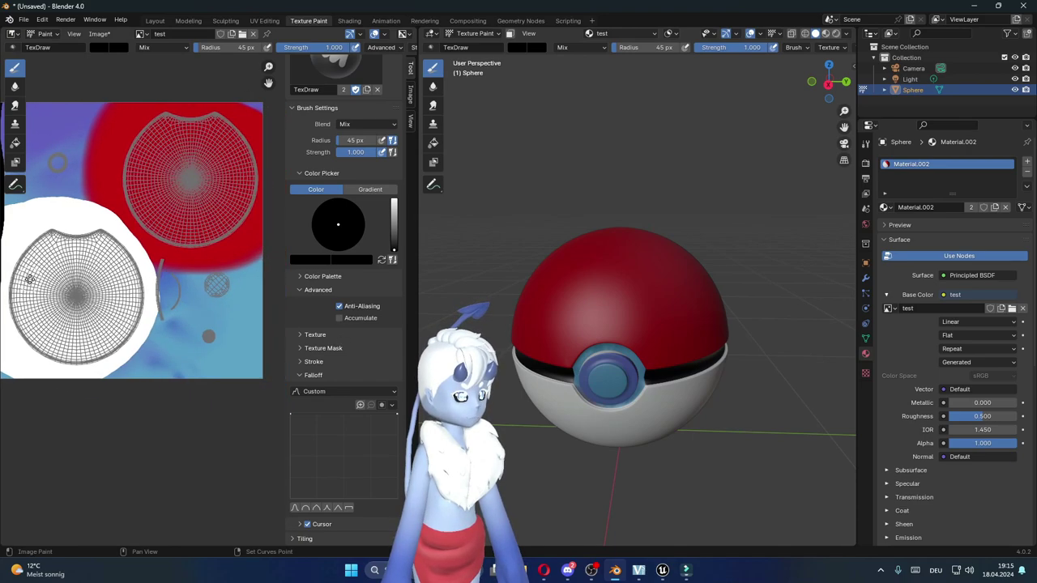
drag(217, 294, 216, 285)
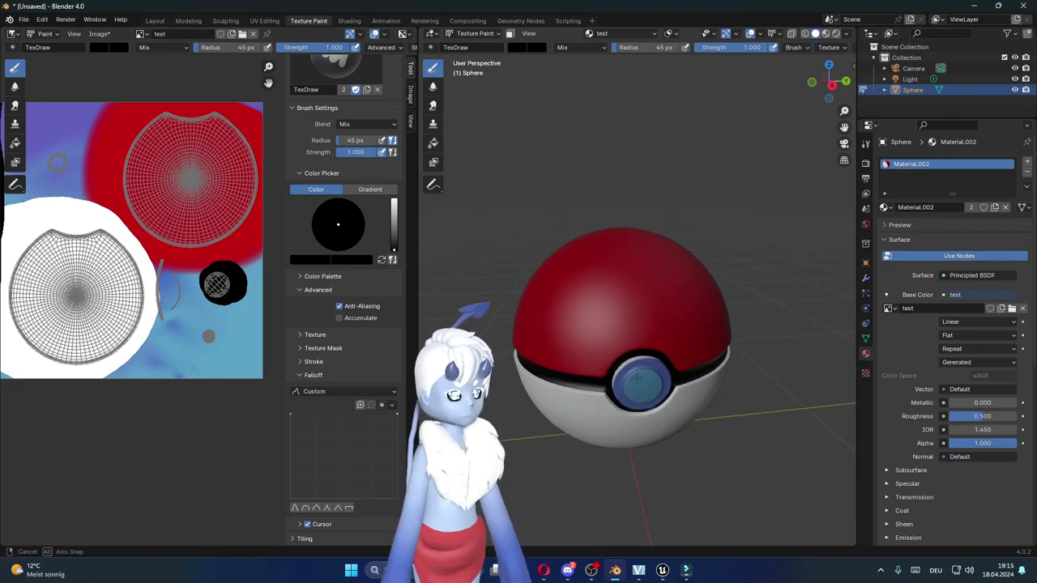
mouse_move(629, 402)
ctrl+middle_down()
mouse_move(679, 463)
mouse_move(664, 445)
ctrl+middle_up()
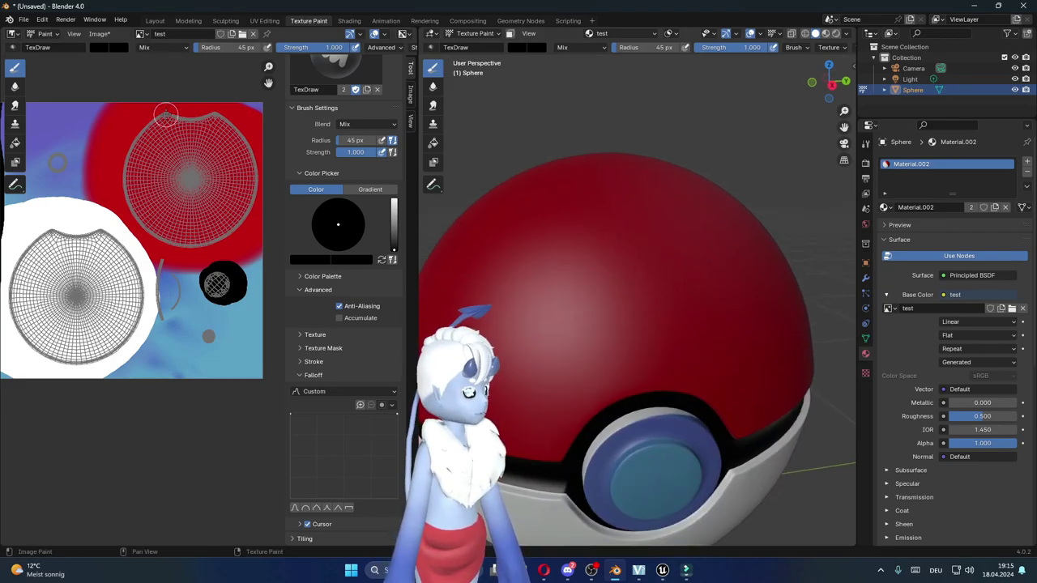
Paint the button islands grey with Value 0.409.
click(110, 47)
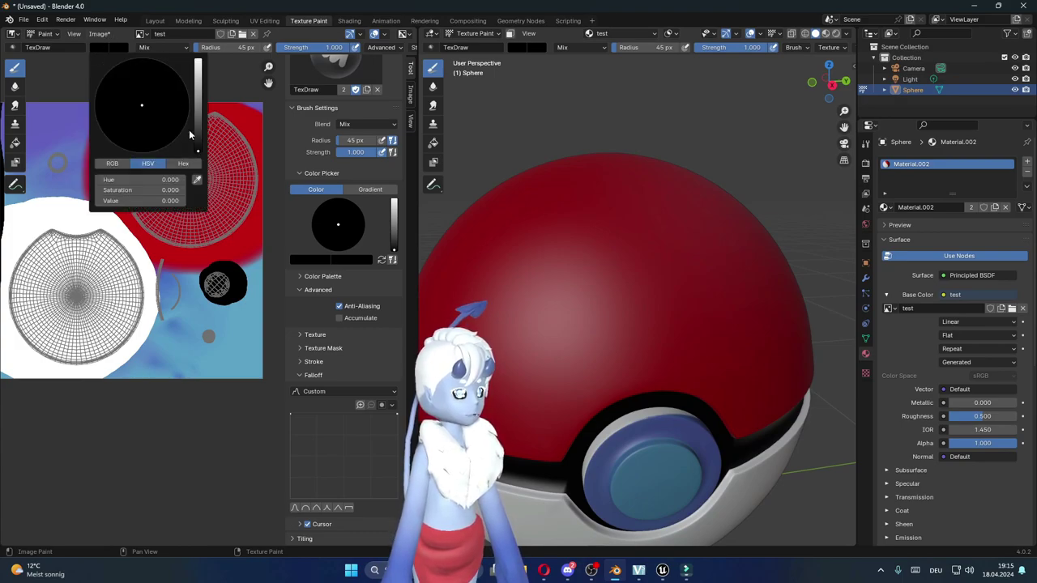
drag(195, 149, 197, 140)
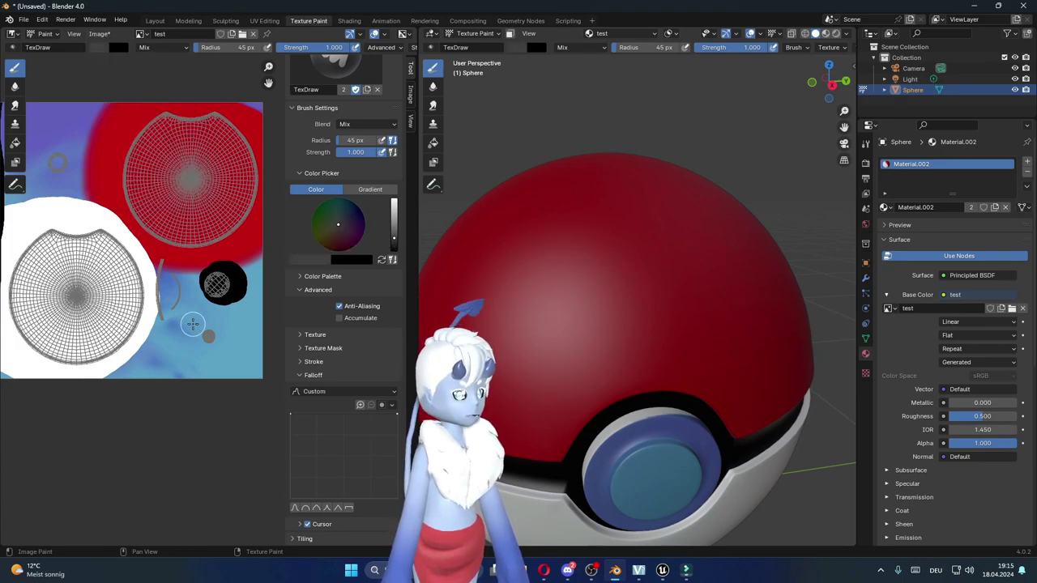
drag(198, 328, 217, 345)
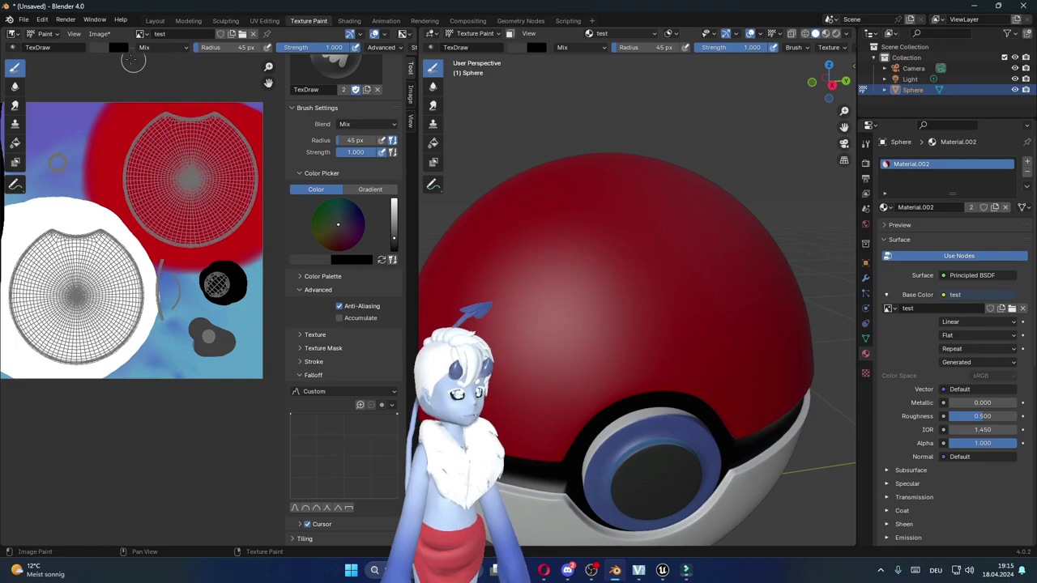
click(104, 46)
click(198, 113)
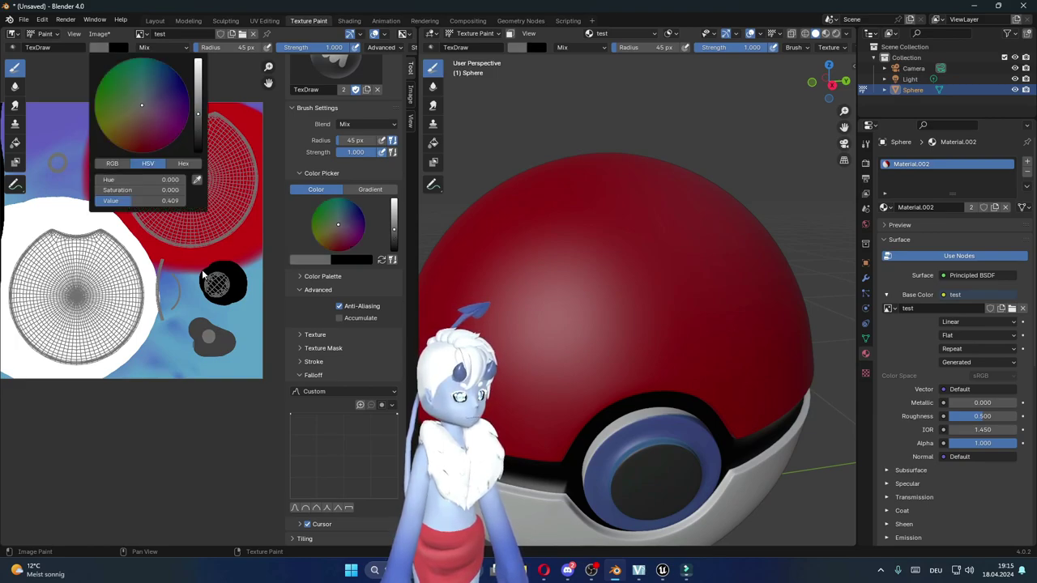
drag(209, 338, 194, 338)
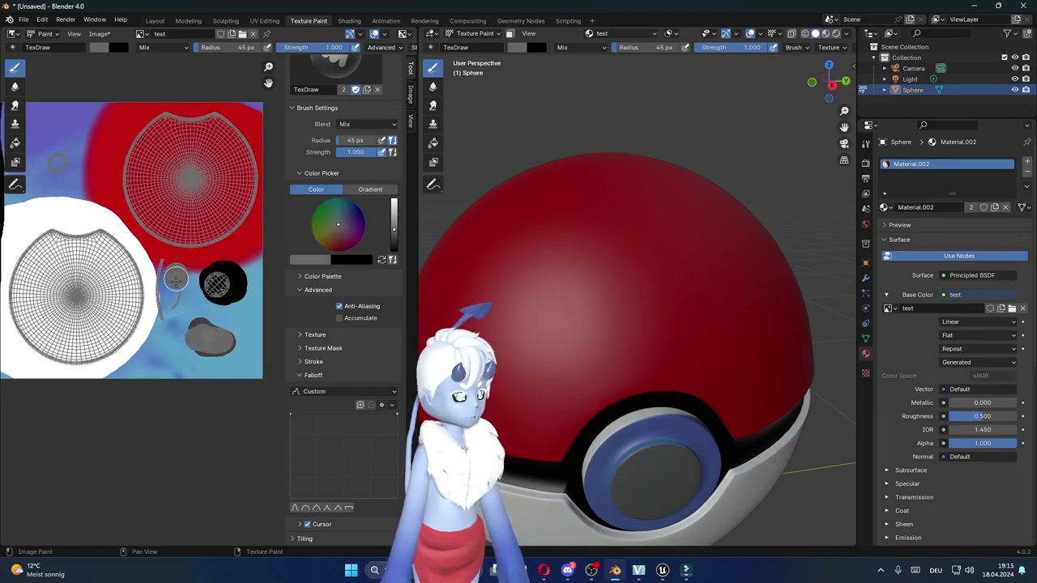
drag(176, 271, 172, 340)
middle_drag(156, 297, 192, 305)
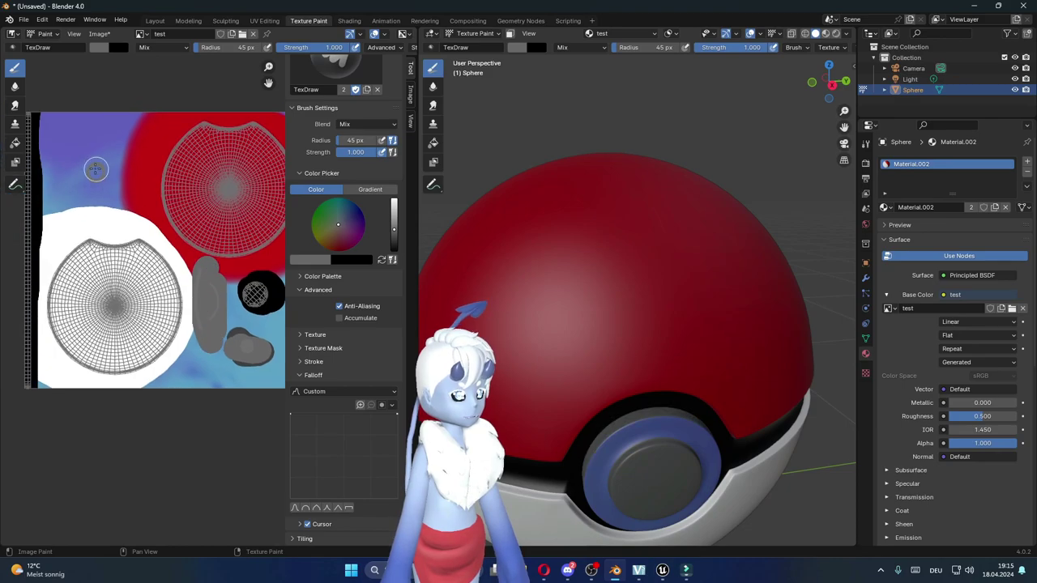
mouse_move(97, 162)
mouse_down()
mouse_move(81, 178)
mouse_move(101, 174)
mouse_up()
scroll(502, 367, up, 2)
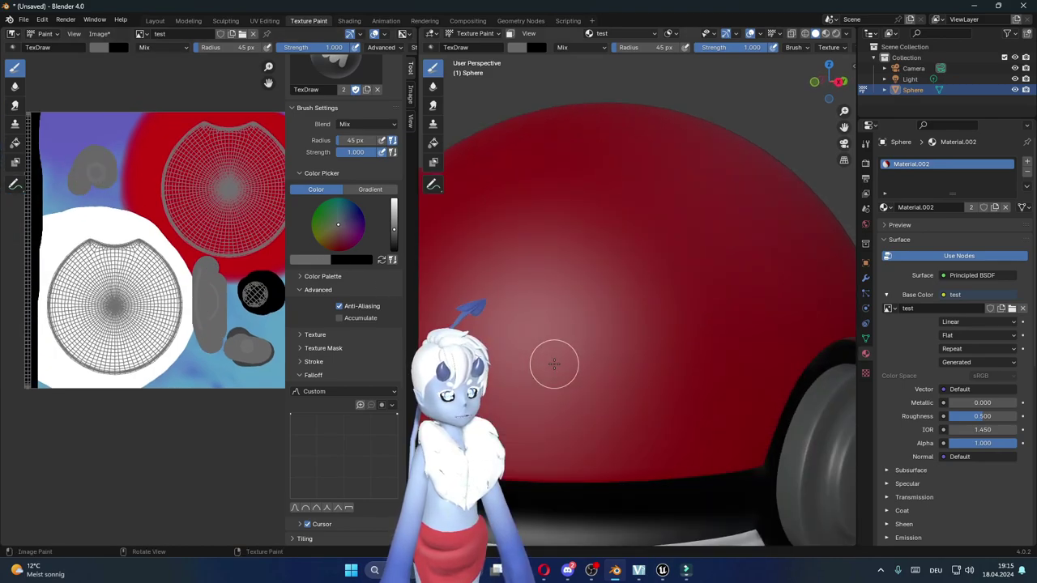
middle_drag(553, 361, 488, 364)
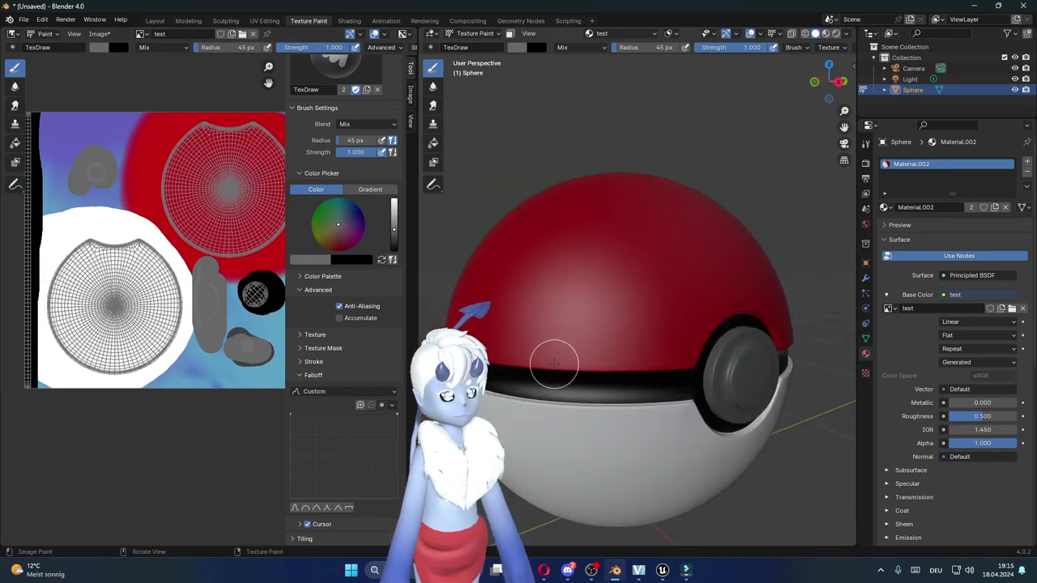
Switch to white and paint over the button face, grey strip and upper-left grey blob.
click(98, 47)
drag(208, 144, 206, 118)
mouse_move(221, 324)
mouse_down()
mouse_move(245, 356)
mouse_move(246, 346)
mouse_up()
drag(214, 289, 212, 340)
drag(202, 266, 201, 348)
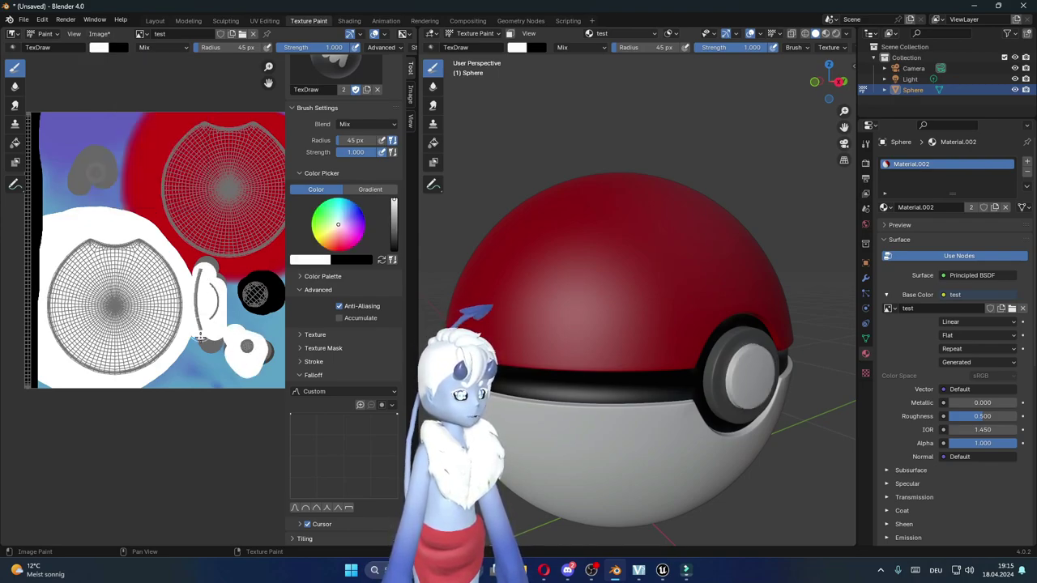
mouse_move(132, 171)
mouse_down()
mouse_move(96, 171)
mouse_move(88, 182)
mouse_up()
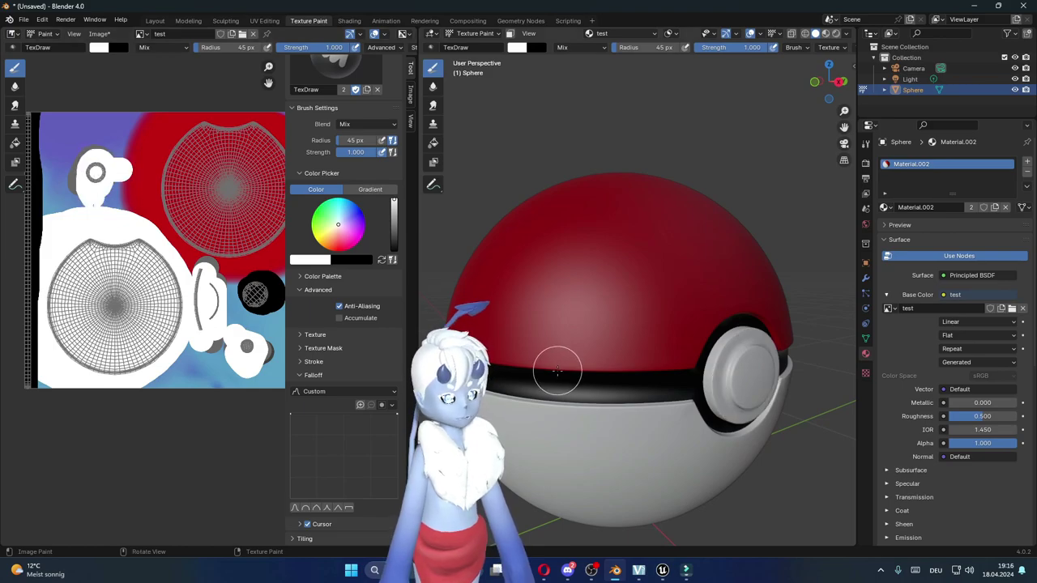
middle_drag(556, 365, 628, 362)
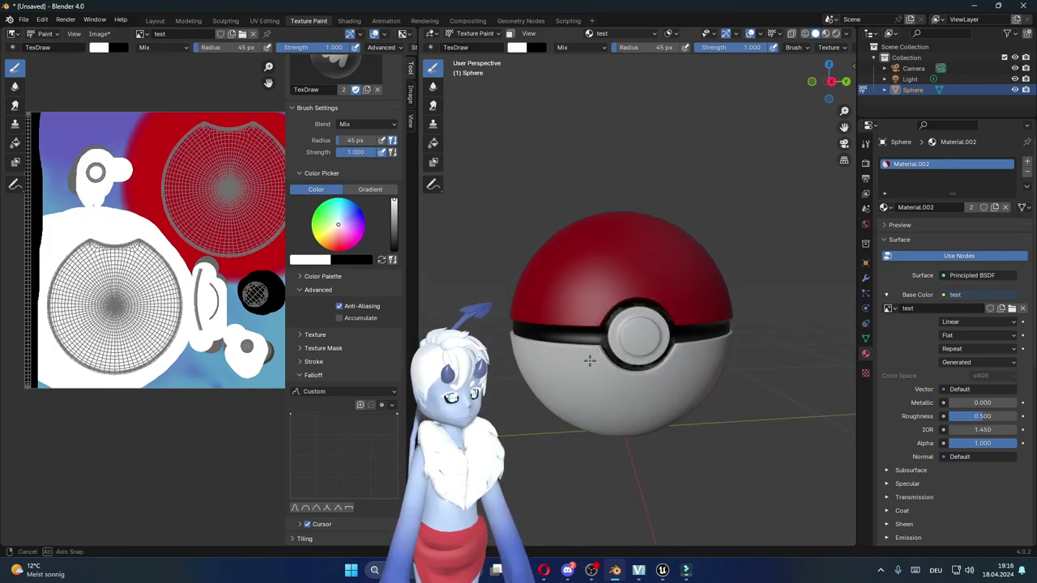